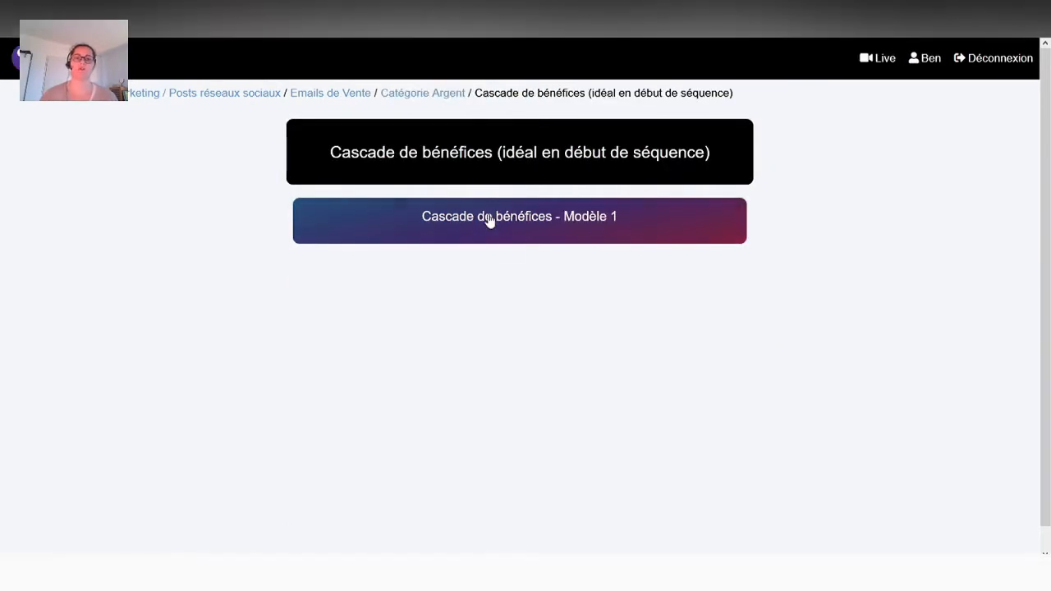
# Step: Open the template "Cascade de bénéfices - Modèle 1" and switch its text to the formal "vous" form
pyautogui.click(489, 218)
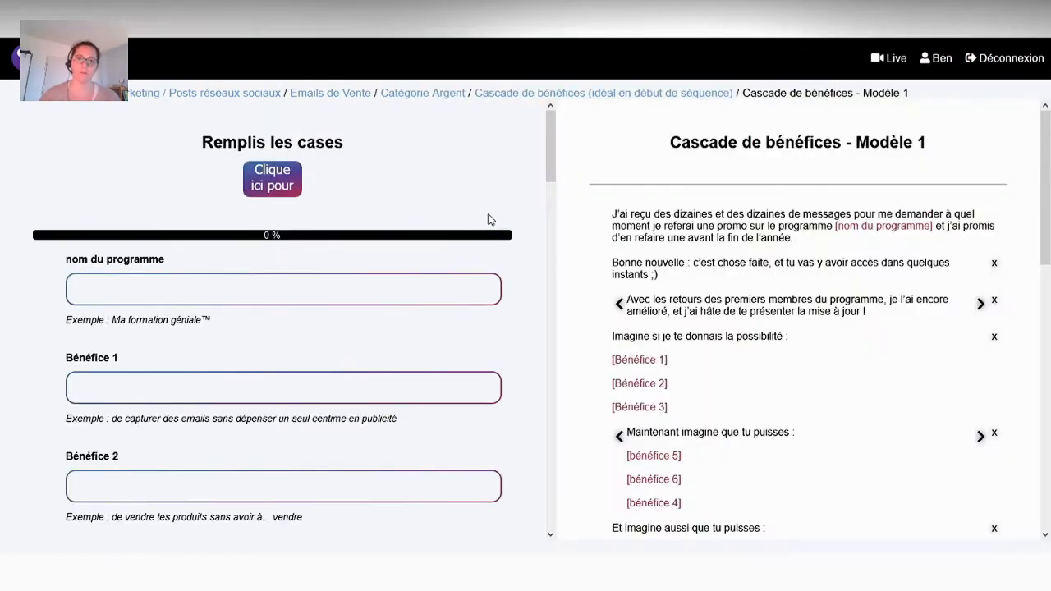
pyautogui.click(285, 188)
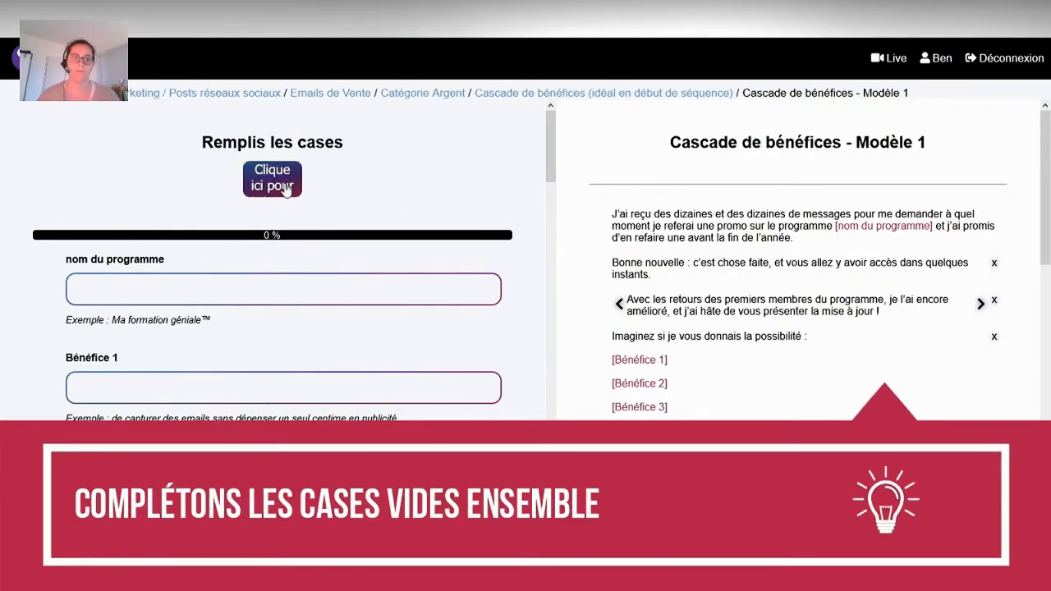
# Step: Set the programme name (nom du programme) to "Screeber"
pyautogui.click(267, 291)
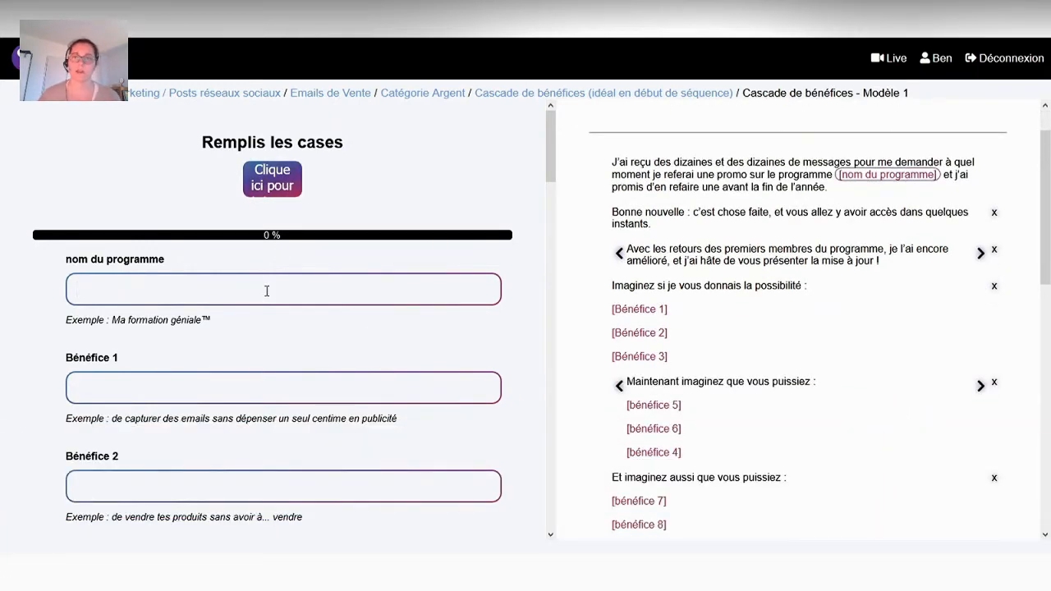
pyautogui.write('Screeber')
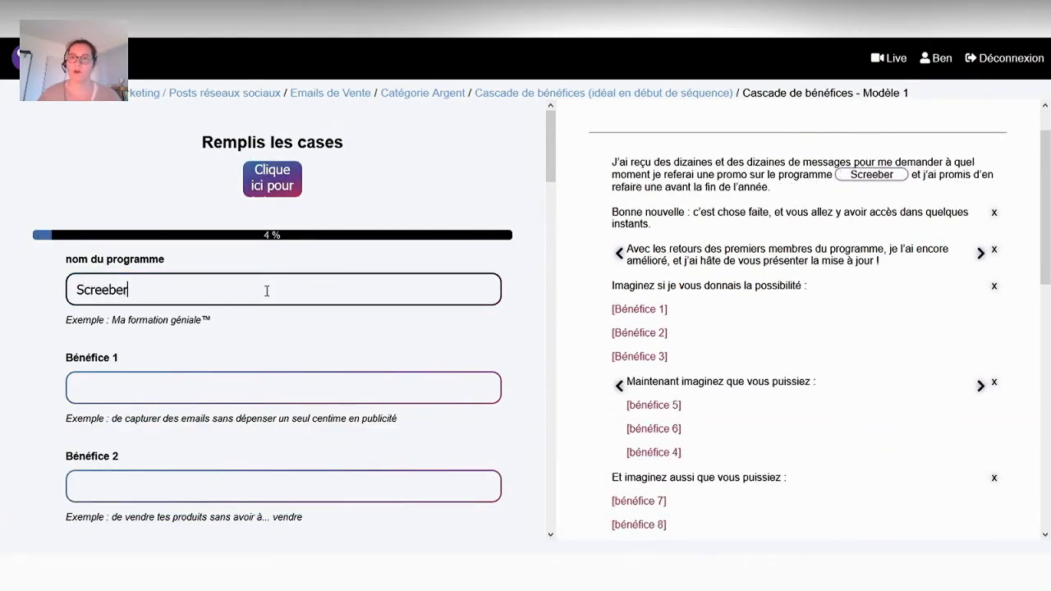
pyautogui.press('Tab')
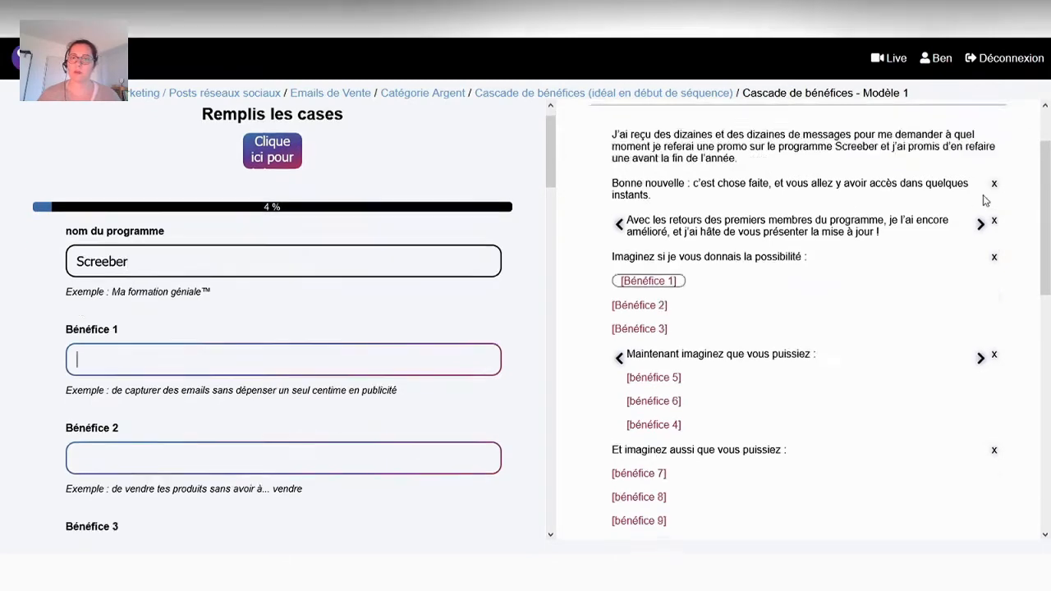
# Step: Switch the sentence about the first members' feedback to the variant with "je l'ai encore façonné"
pyautogui.click(981, 116)
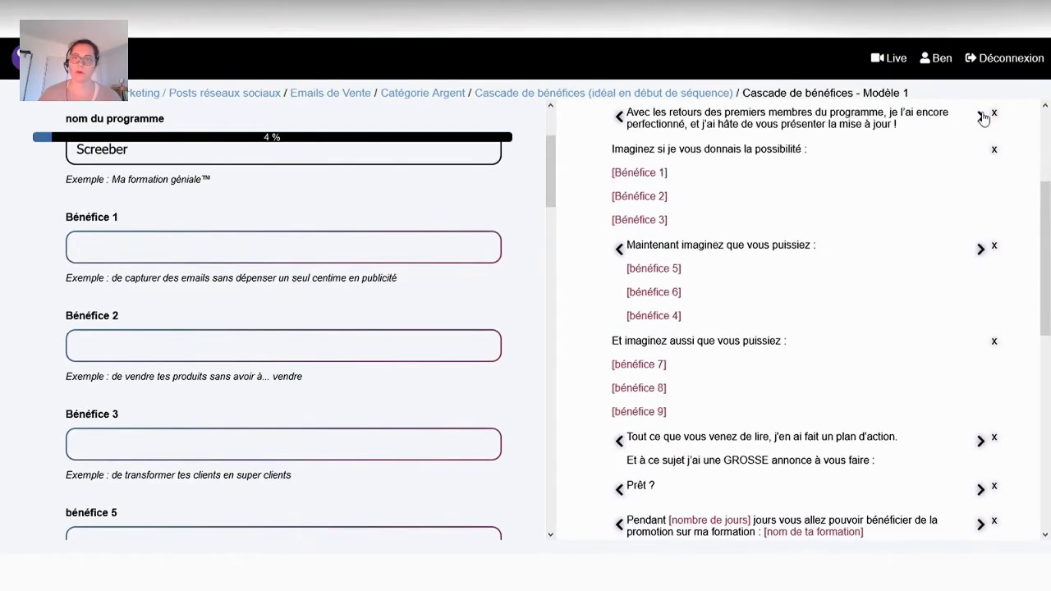
pyautogui.click(981, 116)
pyautogui.click(981, 115)
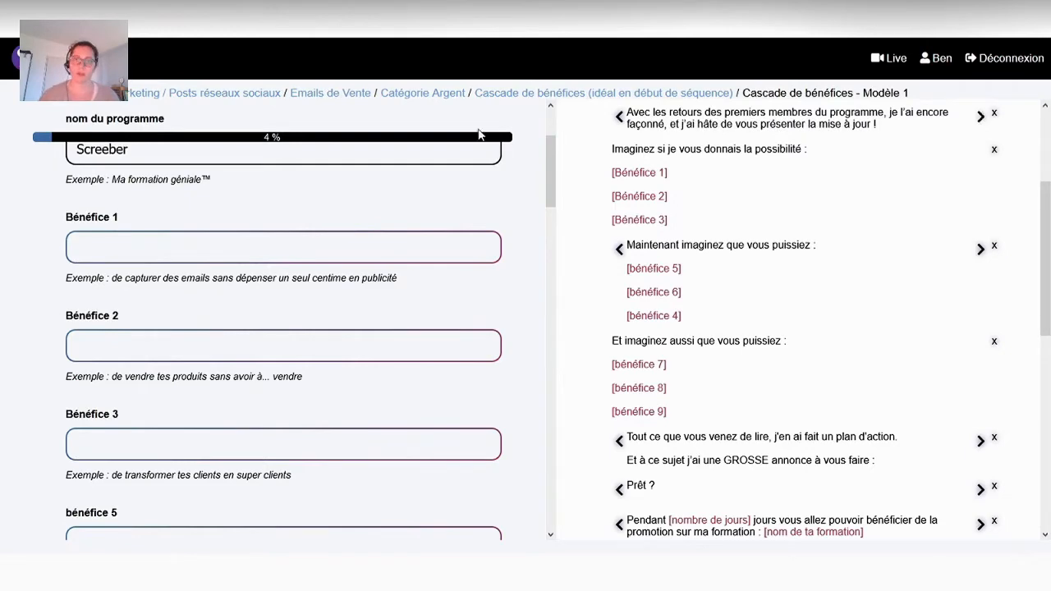
# Step: Consult the Screeber sales page and set Bénéfice 1 to "rédiger des textes de ventes persuasifs"
pyautogui.click(309, 257)
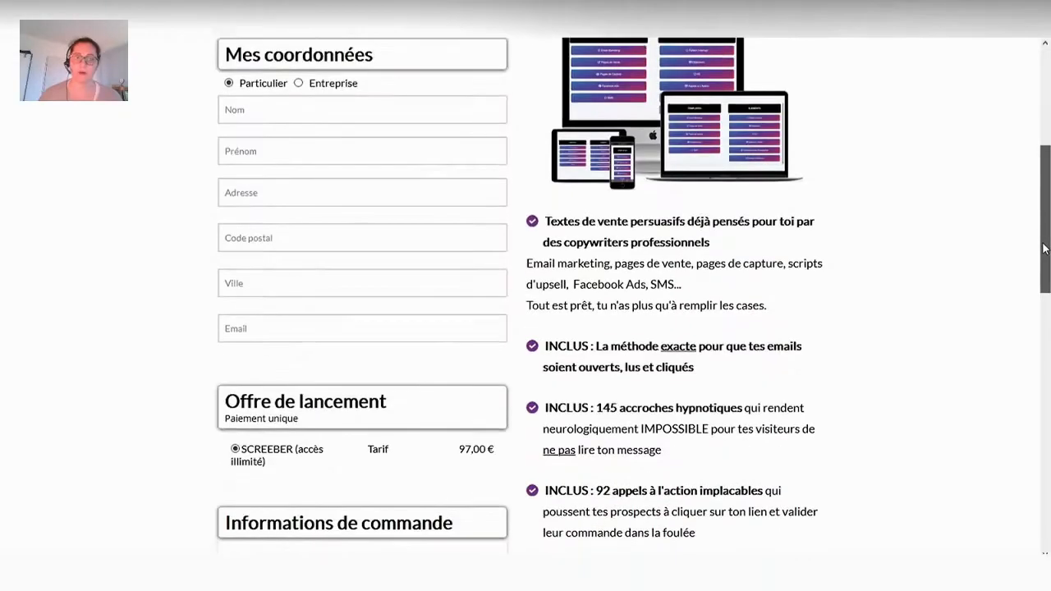
pyautogui.scroll(-2, 1044, 273)
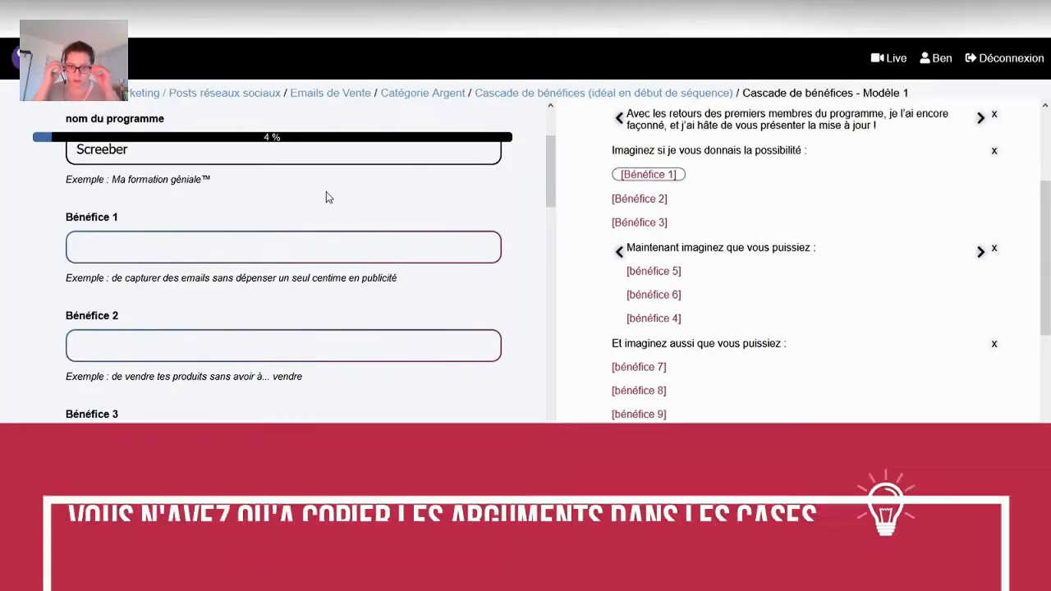
pyautogui.write('rédiger d')
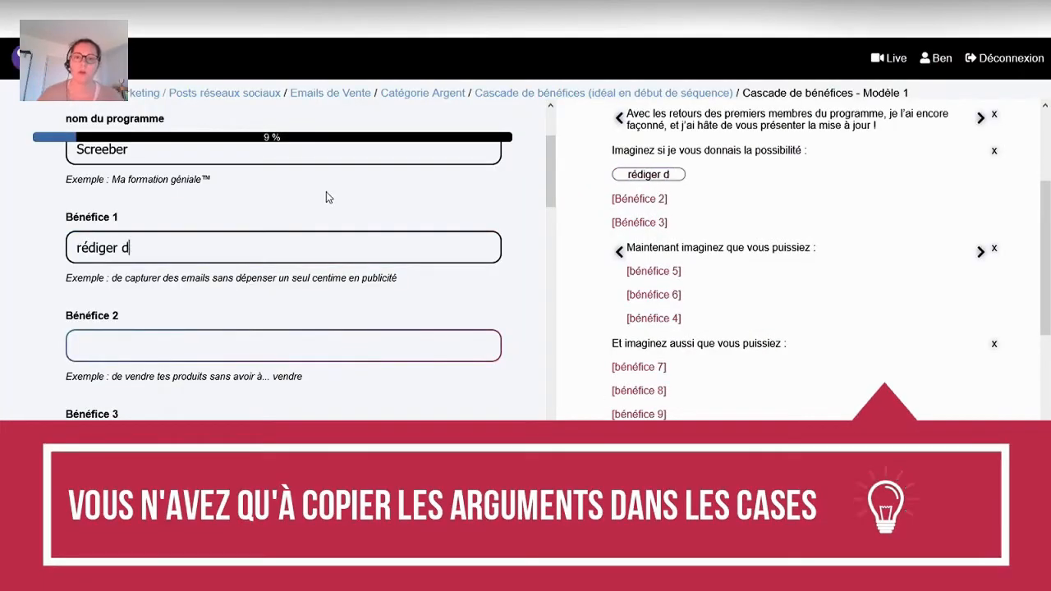
pyautogui.write('es textes de ventes ersu')
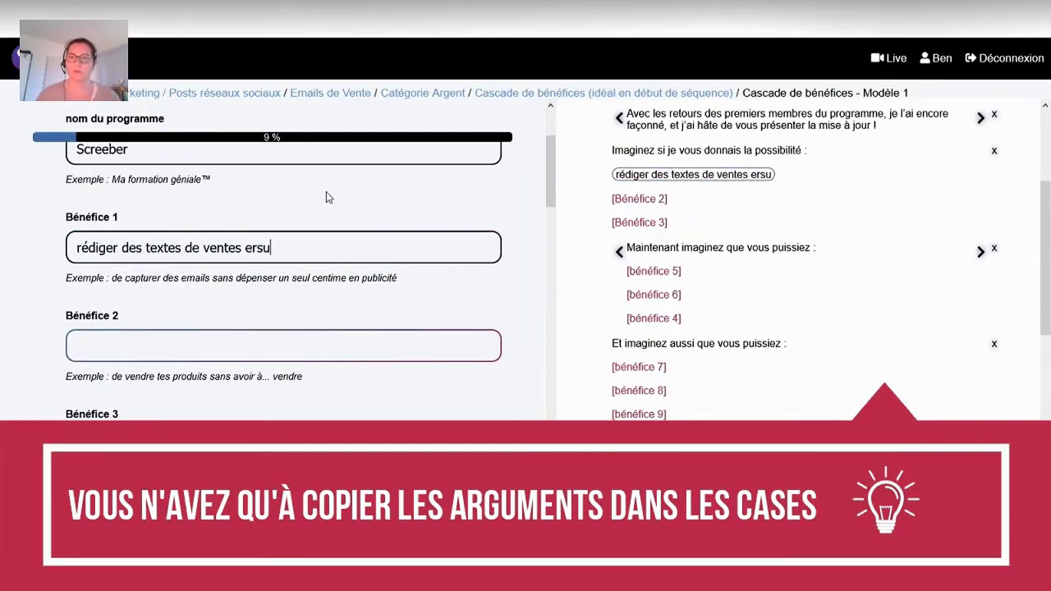
pyautogui.press('BackSpace')
pyautogui.press('BackSpace')
pyautogui.press('BackSpace')
pyautogui.press('BackSpace')
pyautogui.write('persuasifs')
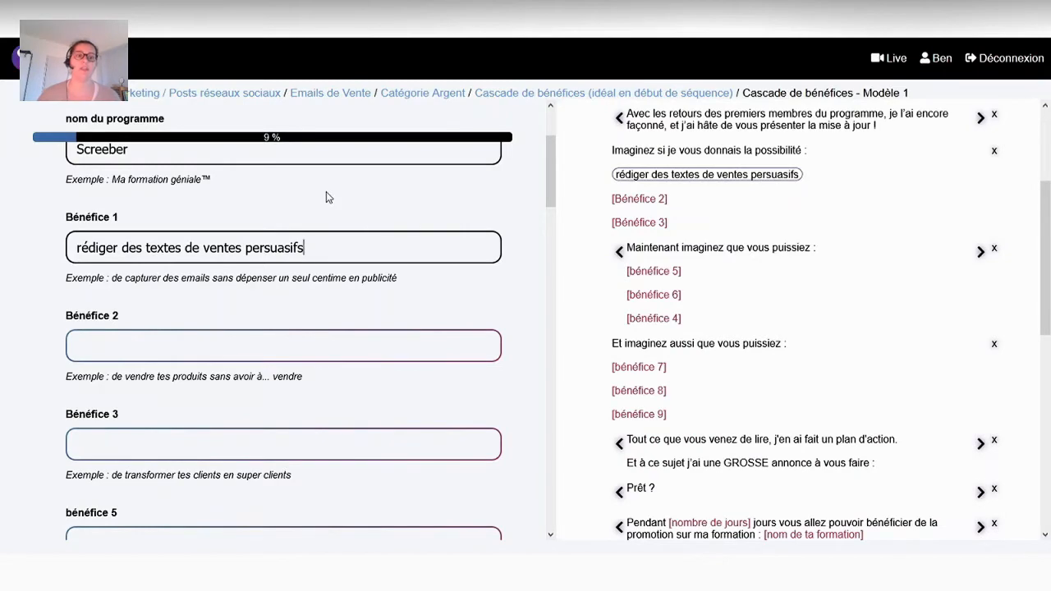
# Step: Set Bénéfice 2 to "d'accéder à la méthode exacte pour que vos emails soient ouverts, lus et cliqués"
pyautogui.press('Tab')
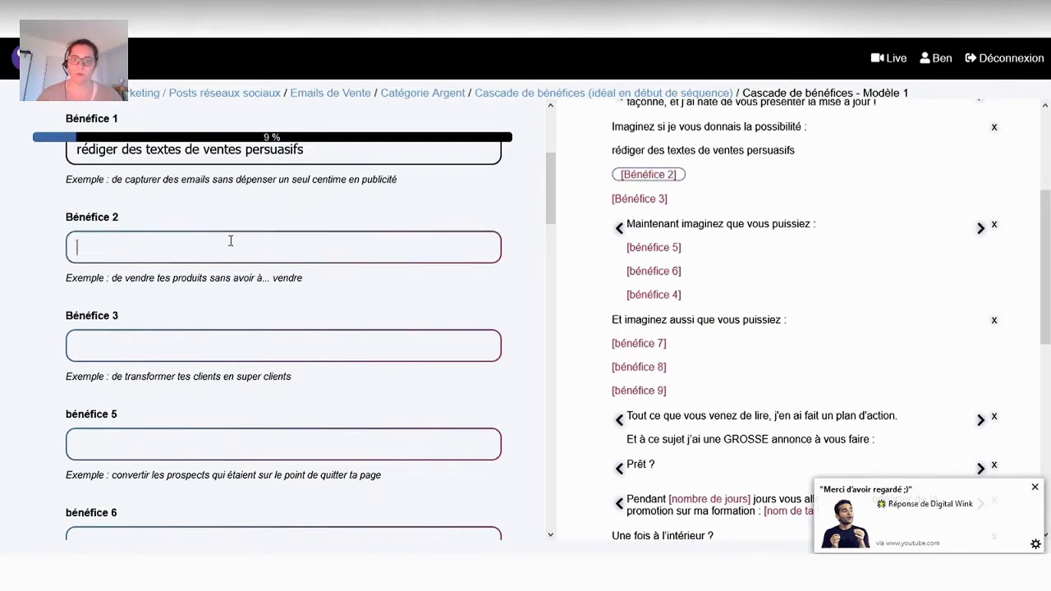
pyautogui.write("d'accéder à la méthode")
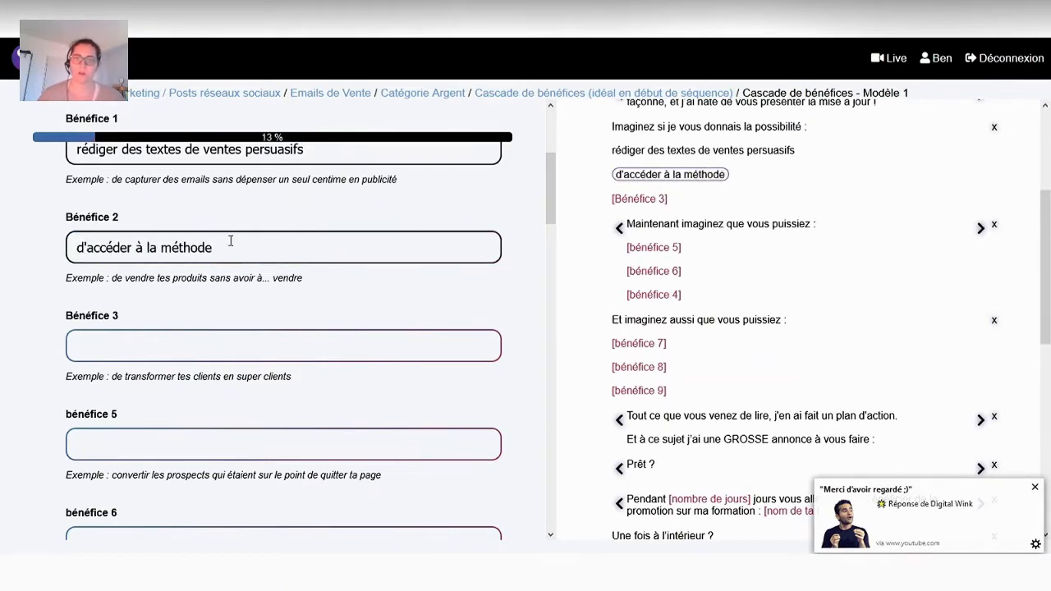
pyautogui.write(' exacte pour que')
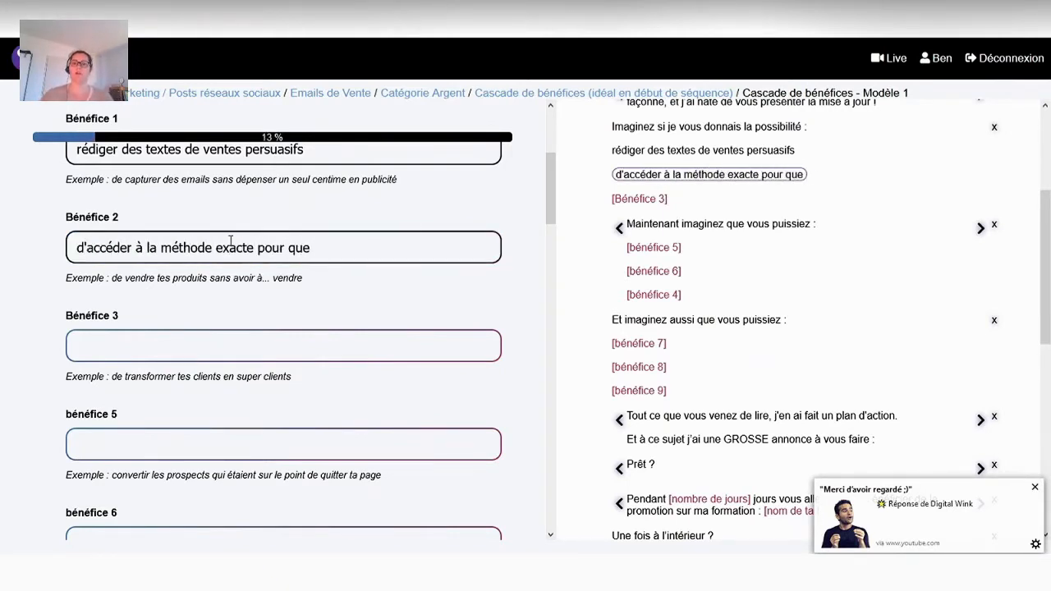
pyautogui.write(' vos emails soient ouvert')
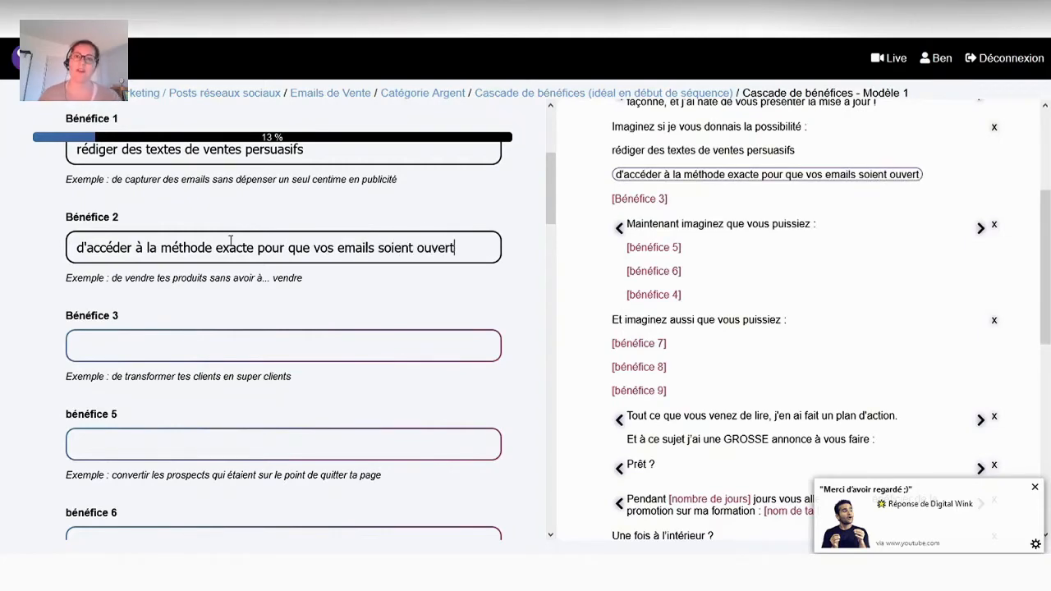
pyautogui.write('s, lus et cliqués')
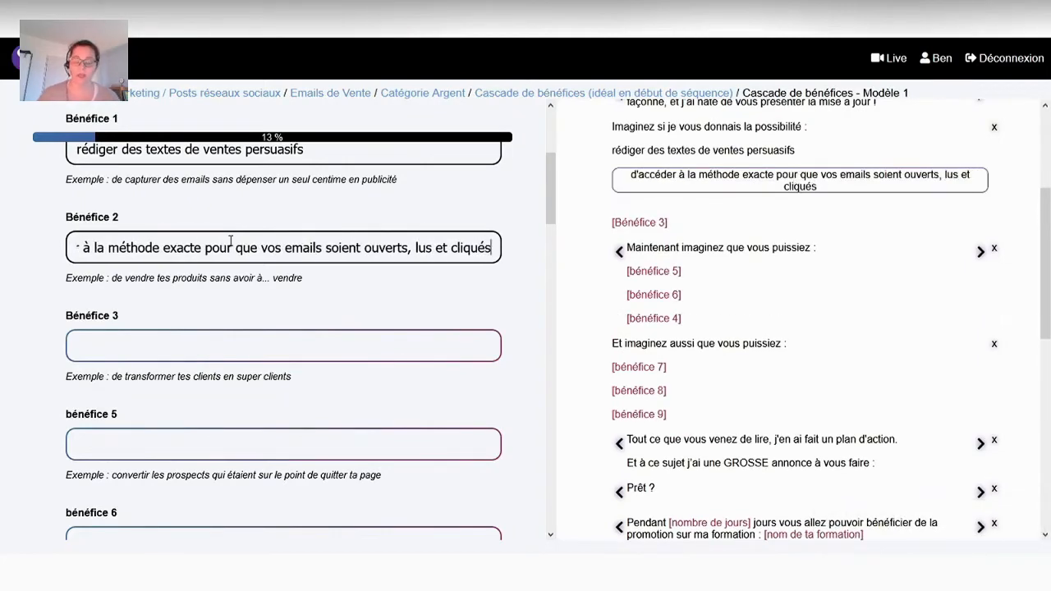
# Step: Set Bénéfice 3 to "d'utiliser des accroches hypnotiques", based on the sales page arguments
pyautogui.press('Tab')
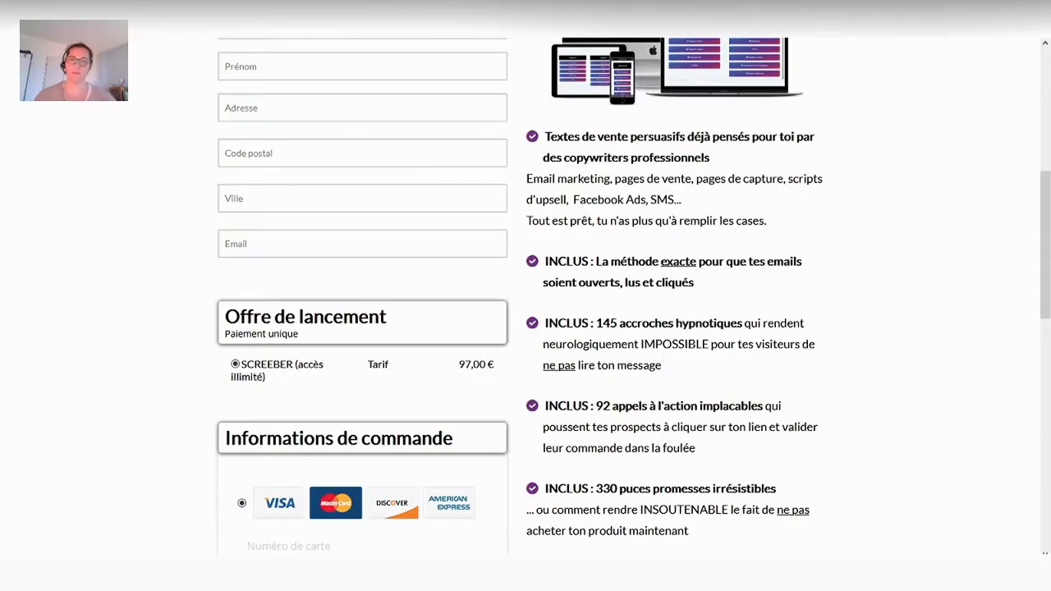
pyautogui.write('de piio')
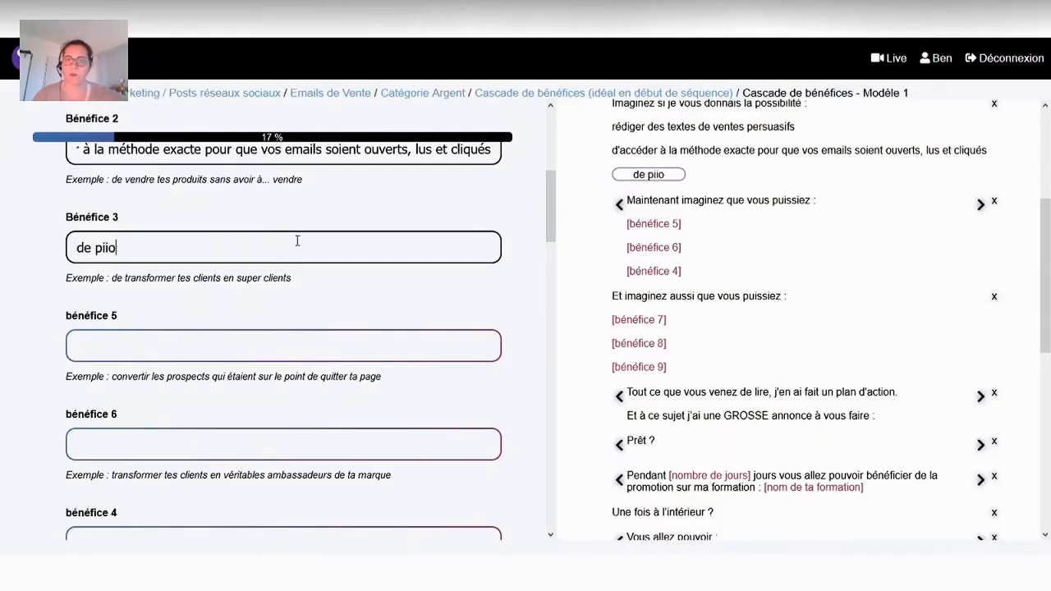
pyautogui.press('BackSpace')
pyautogui.press('BackSpace')
pyautogui.press('BackSpace')
pyautogui.press('BackSpace')
pyautogui.press('BackSpace')
pyautogui.press('BackSpace')
pyautogui.write("'u")
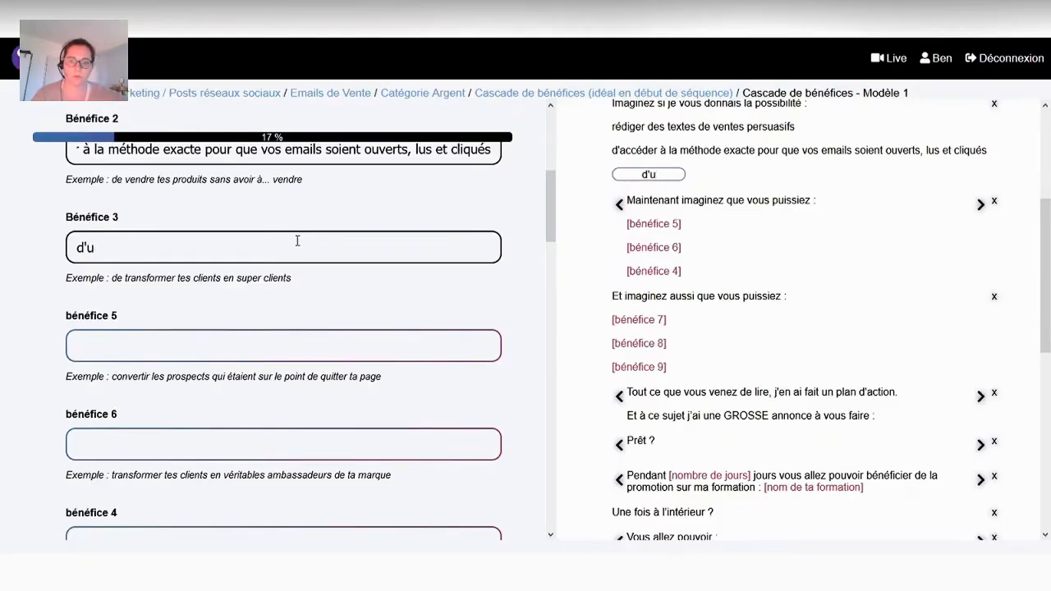
pyautogui.write('tiliser des accroches h')
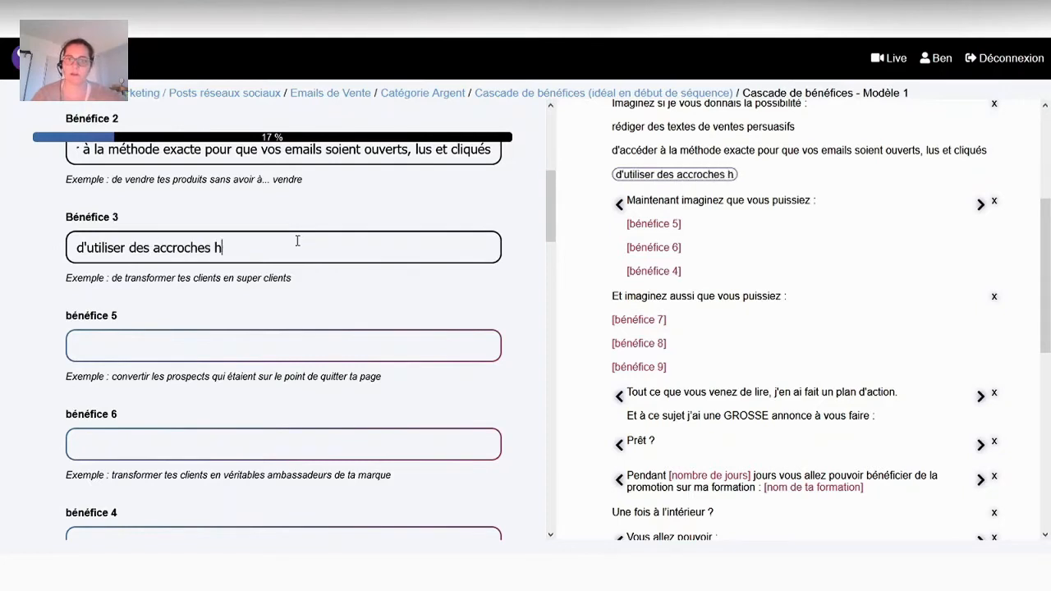
pyautogui.write('ypnotique')
pyautogui.press('BackSpace')
pyautogui.press('BackSpace')
pyautogui.press('BackSpace')
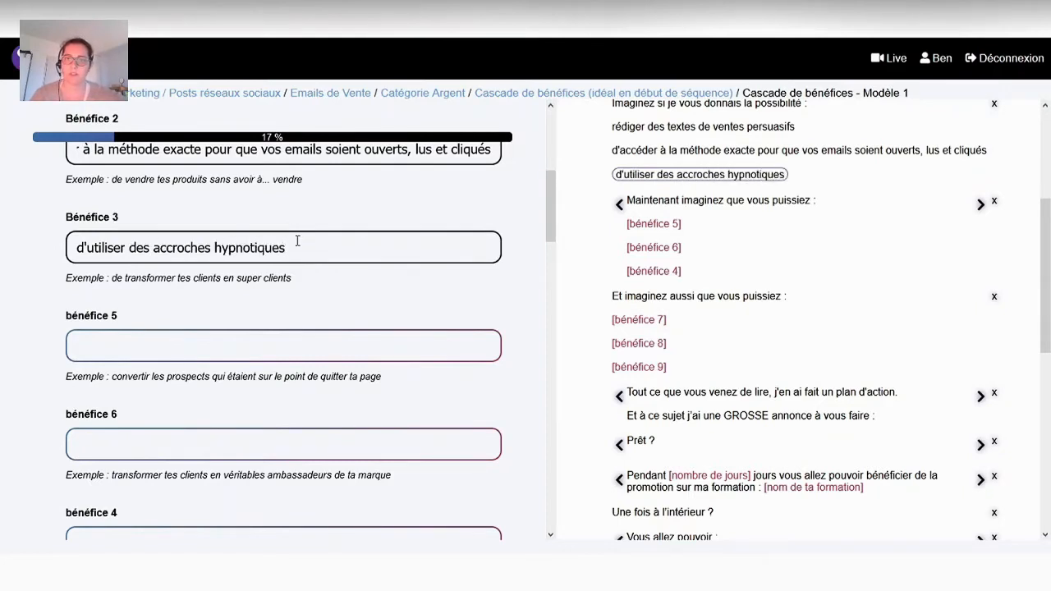
# Step: Choose the "puissiez aussi" variant and set bénéfice 5 to "avoir une liste de 92 appels à l'action implacables qui poussent votre prospect à cliquer et à acheter"
pyautogui.click(986, 205)
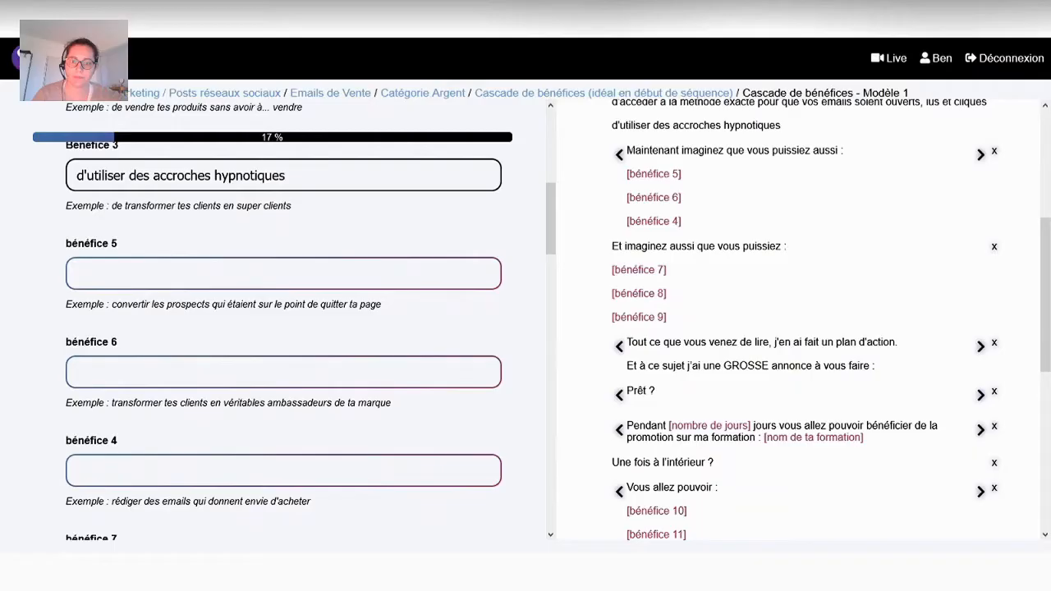
pyautogui.click(307, 273)
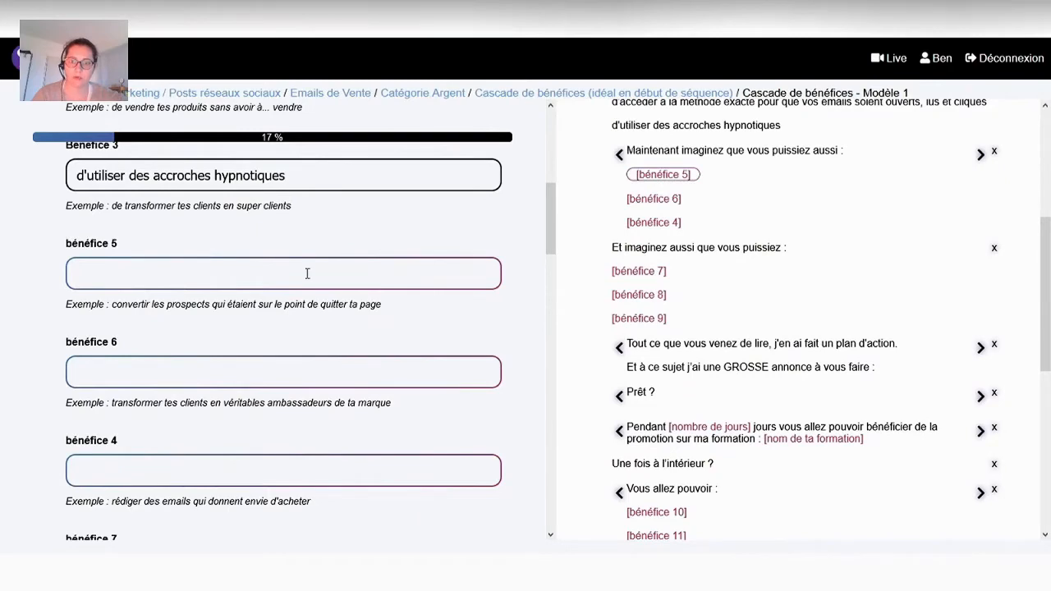
pyautogui.write('avoir une liste d')
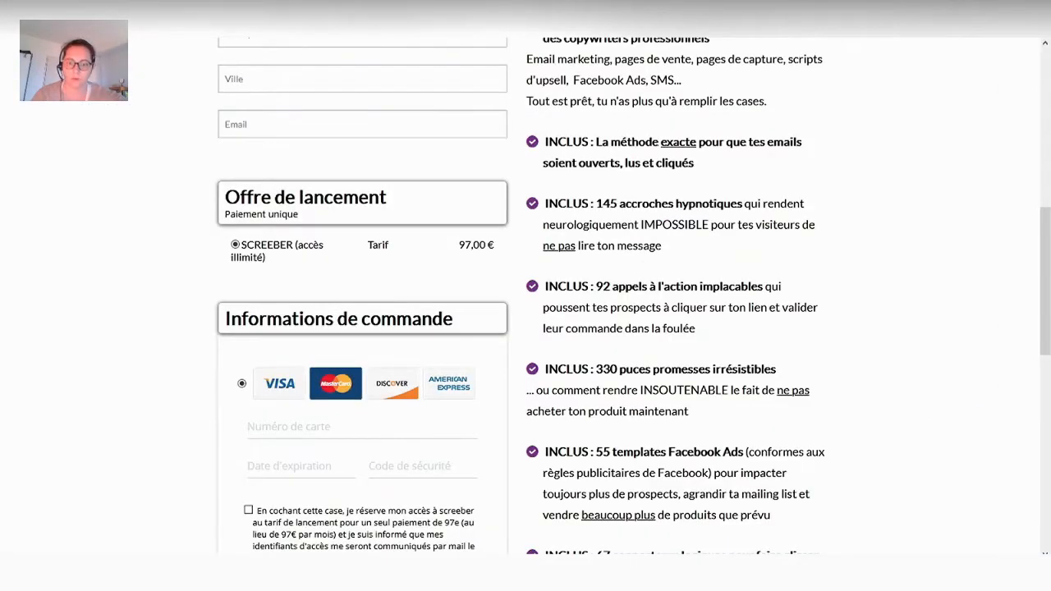
pyautogui.write('e ')
pyautogui.write("92 appels à l'a")
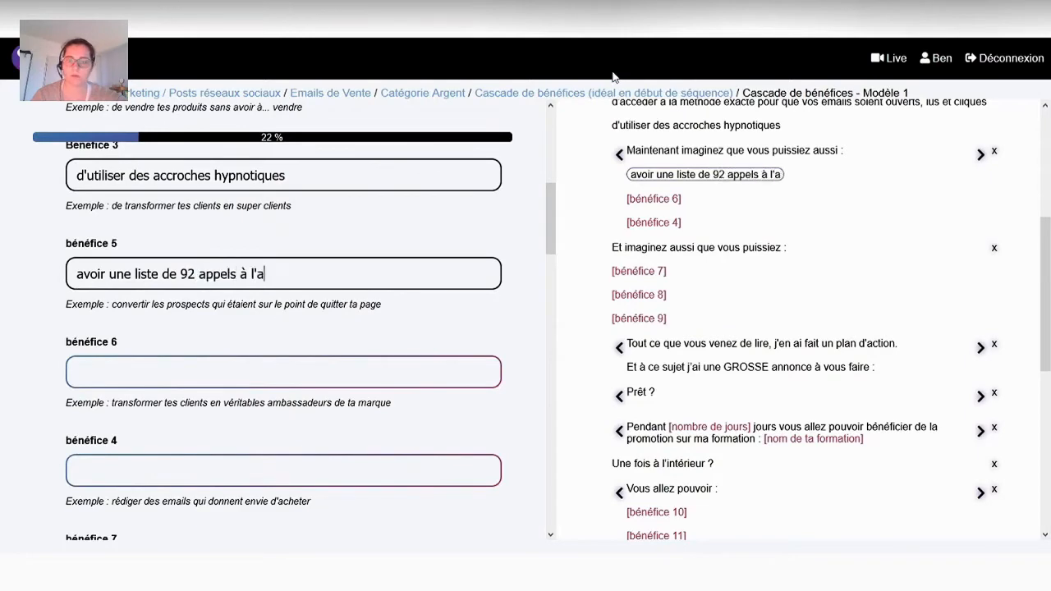
pyautogui.write('ction')
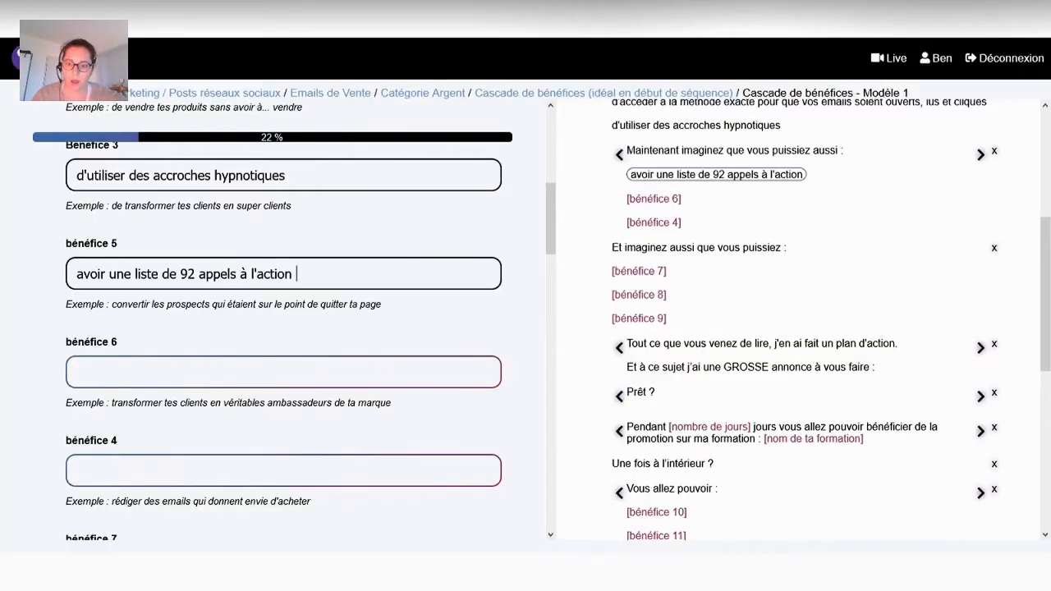
pyautogui.write('implacables qui poussent ton p')
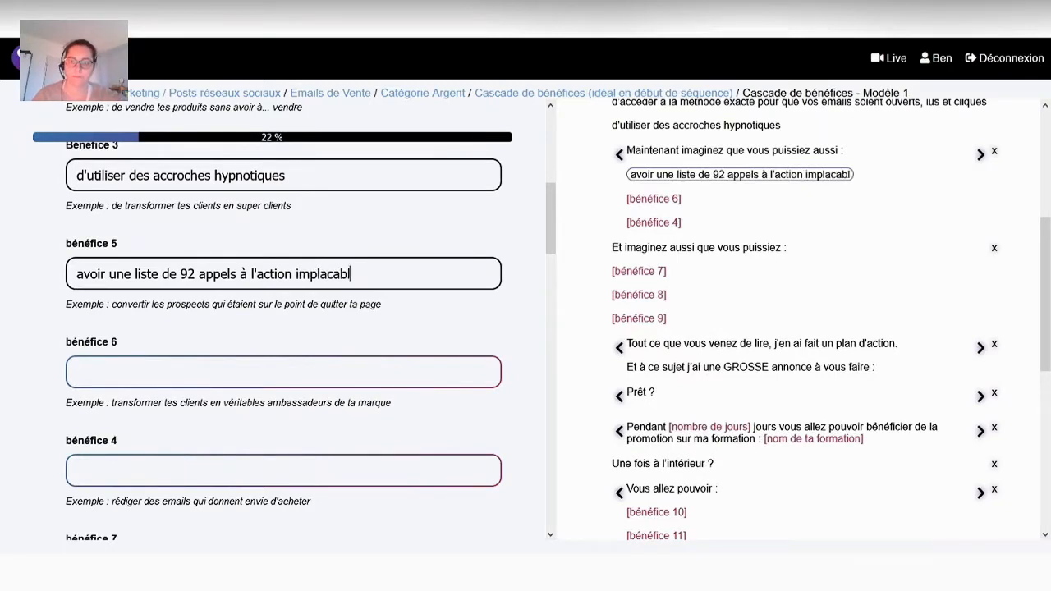
pyautogui.write('rospect à cliqu')
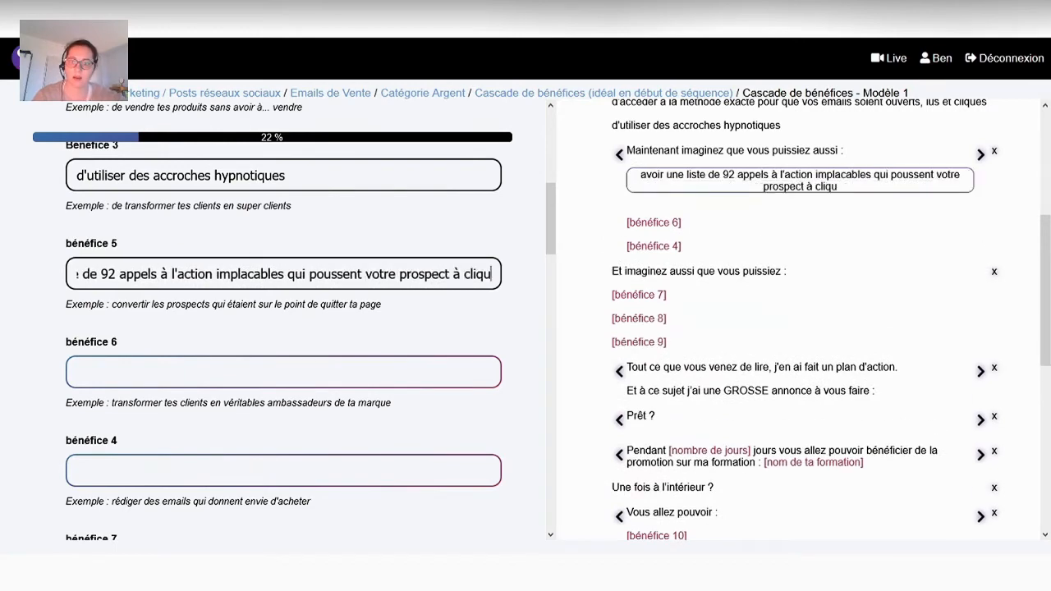
pyautogui.write('er et à achete')
pyautogui.write('r')
# Step: Set bénéfice 6 to "accéder à 330 puces promesses irrésistibles"
pyautogui.press('Tab')
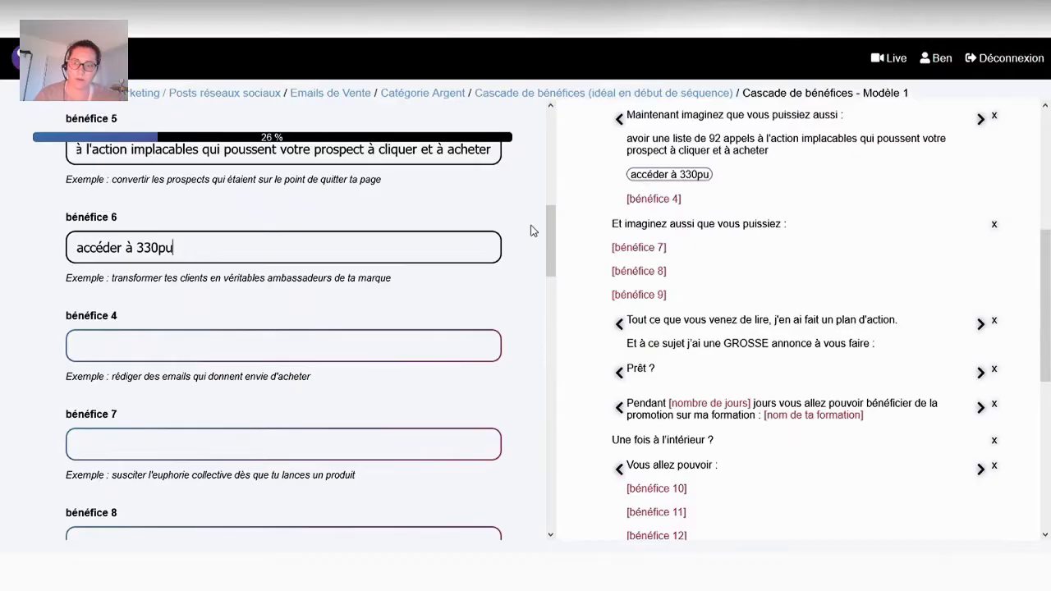
pyautogui.press('BackSpace')
pyautogui.press('BackSpace')
pyautogui.write('puces promesse')
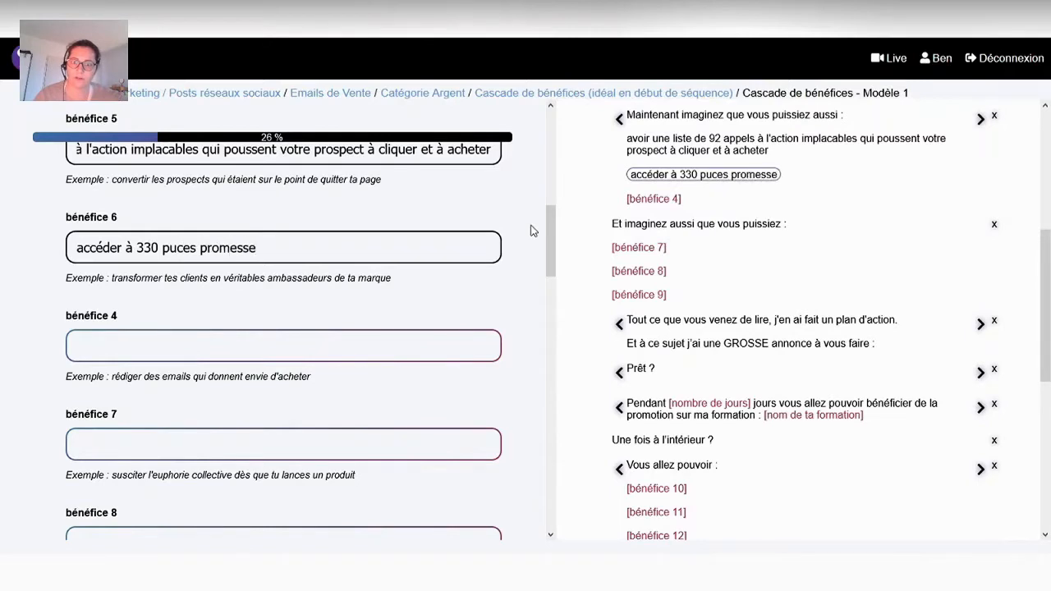
pyautogui.write('s irrésistib')
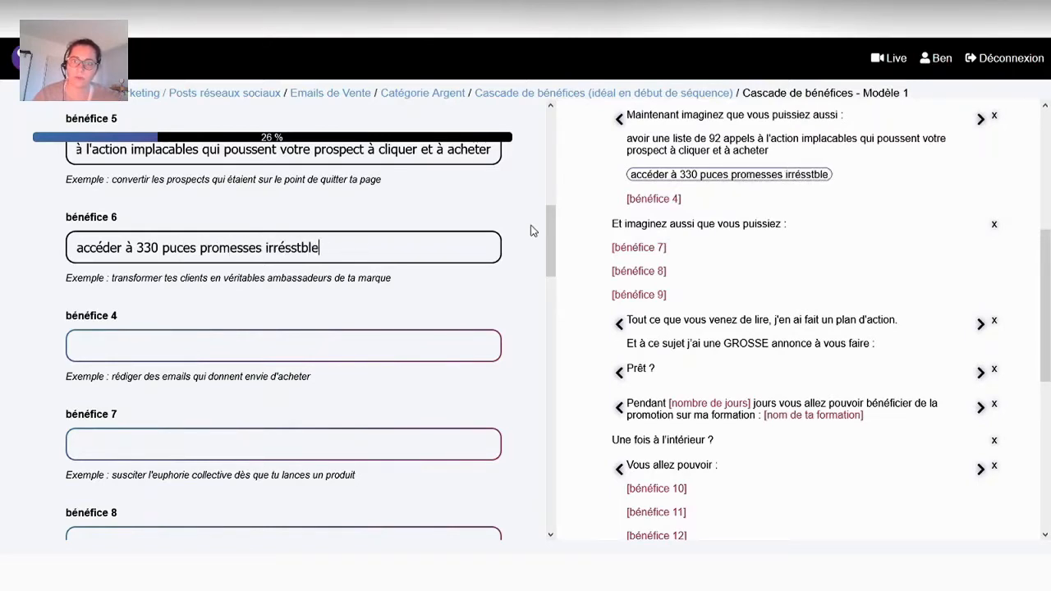
pyautogui.press('BackSpace')
pyautogui.press('BackSpace')
pyautogui.press('BackSpace')
pyautogui.press('BackSpace')
pyautogui.press('BackSpace')
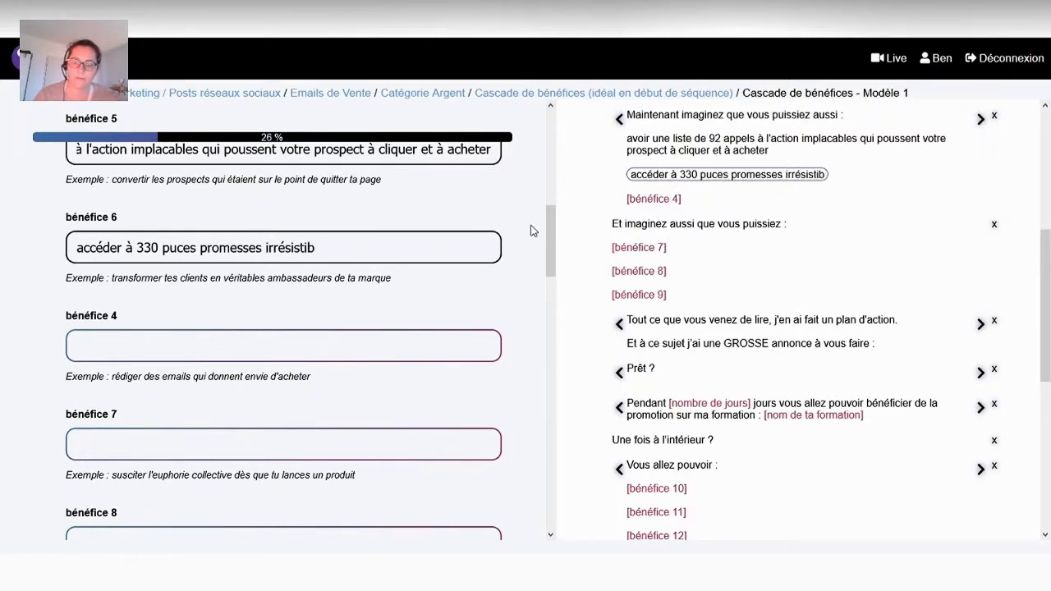
# Step: Set bénéfice 4 to "utiliser 55 templates de publicités Facebook 100% conformes aux règles en vigueur"
pyautogui.press('Tab')
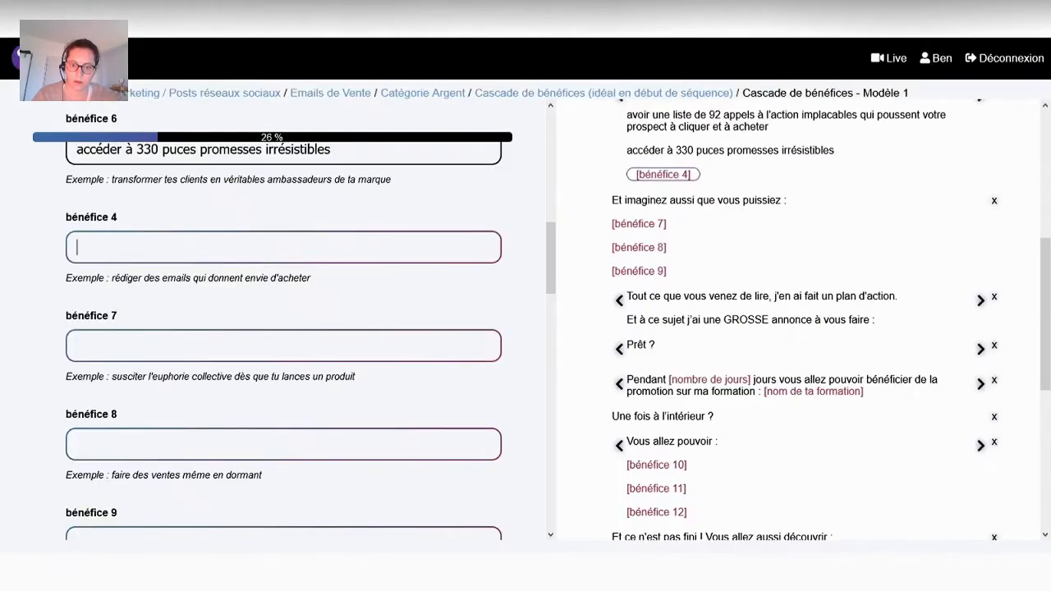
pyautogui.write('utiliser 55 templates ')
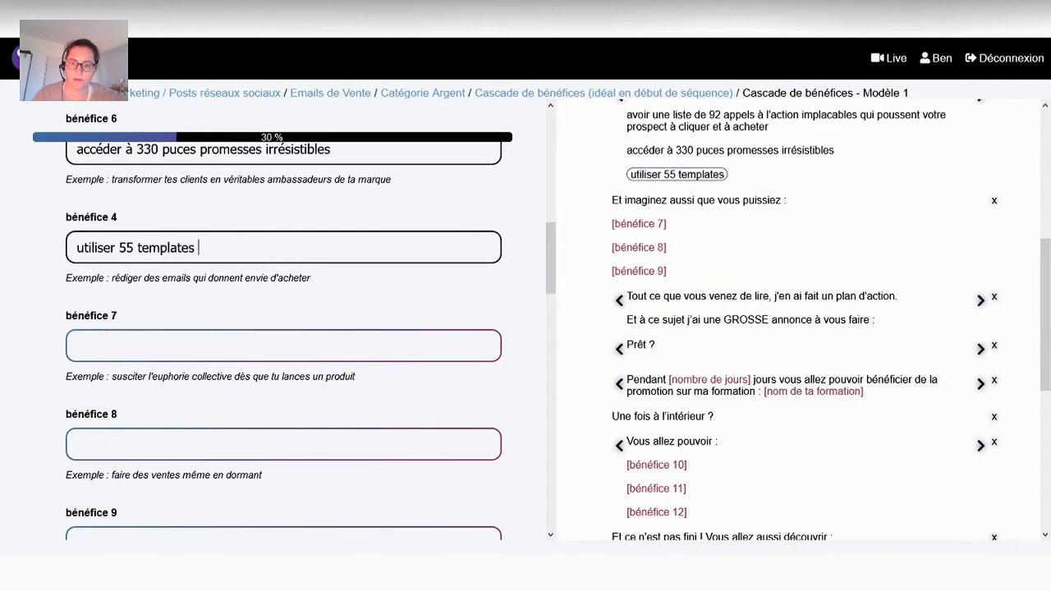
pyautogui.write('de publici')
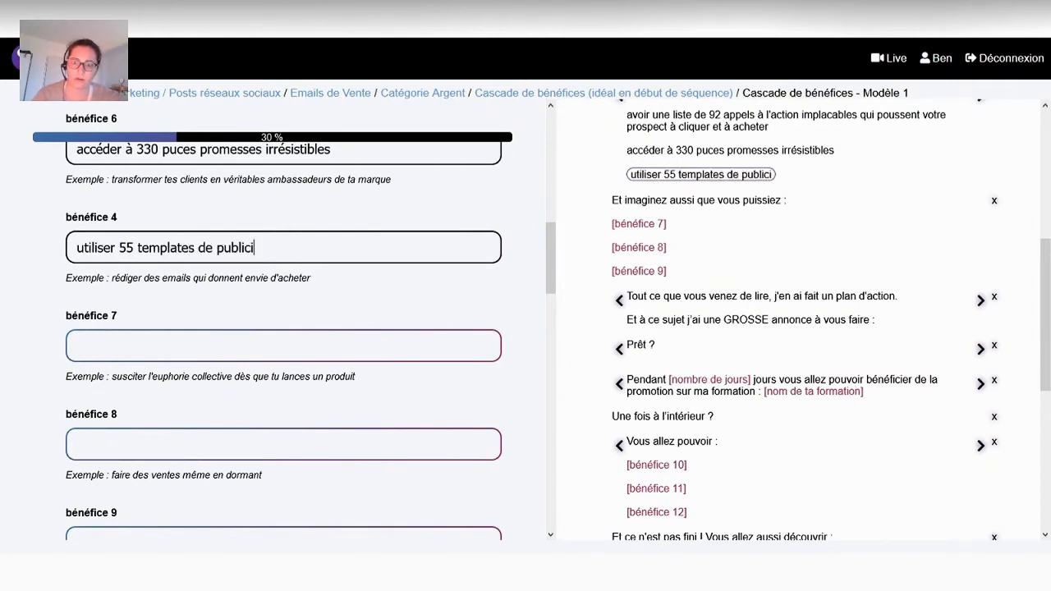
pyautogui.write('tés Facebook 1')
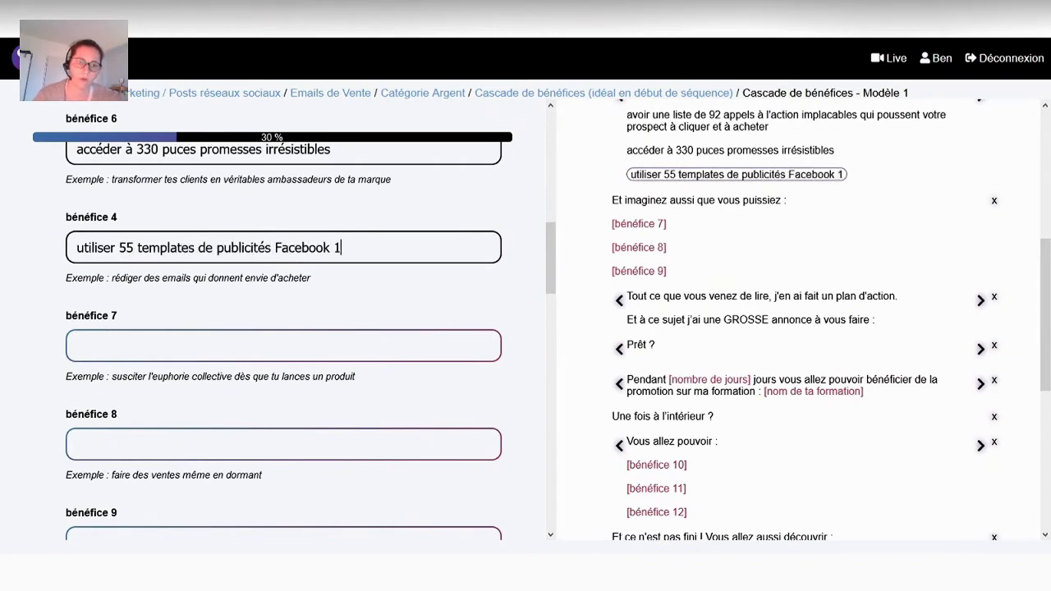
pyautogui.write('00% conformes')
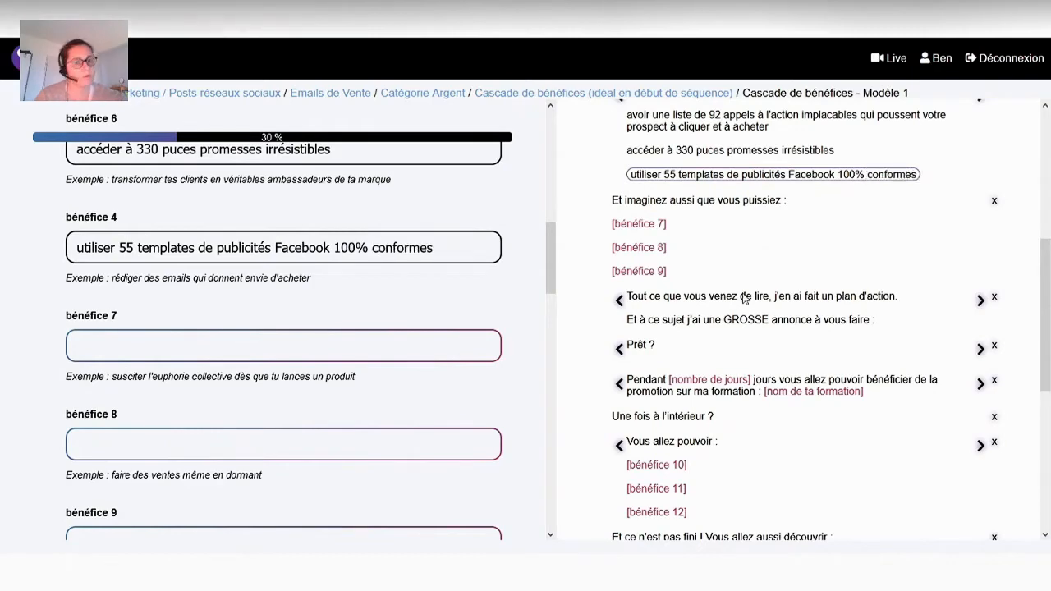
pyautogui.write(' aux règles en vigueur')
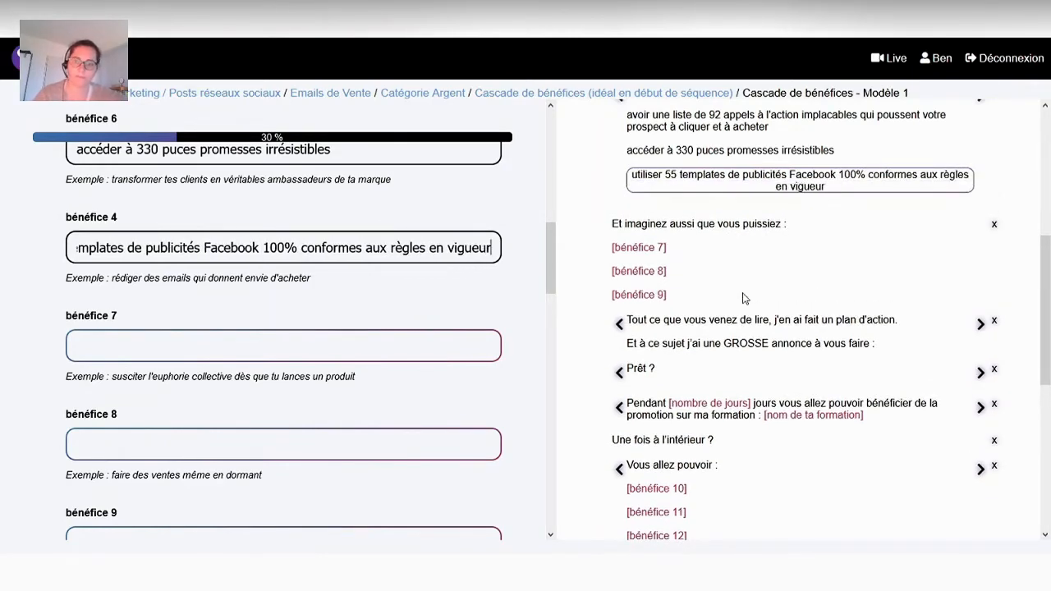
# Step: Set bénéfice 7 to "rédiger en quelques minutes seulement un texte de vente qui convertit, de jour, de nuit, les week-end et les jours fériés !"
pyautogui.press('Tab')
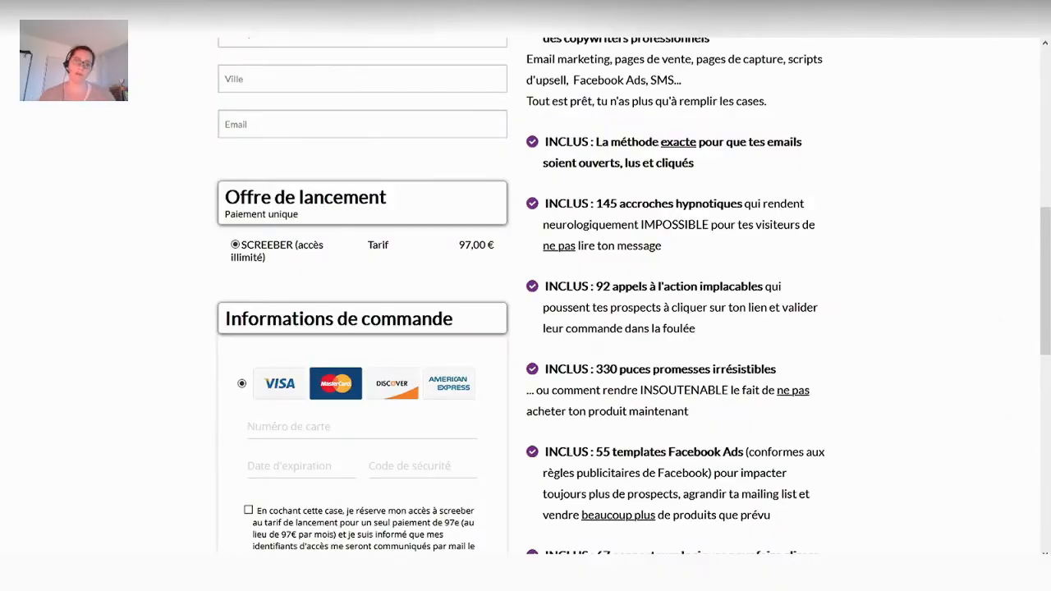
pyautogui.moveTo(1046, 230); pyautogui.dragTo(1049, 313)
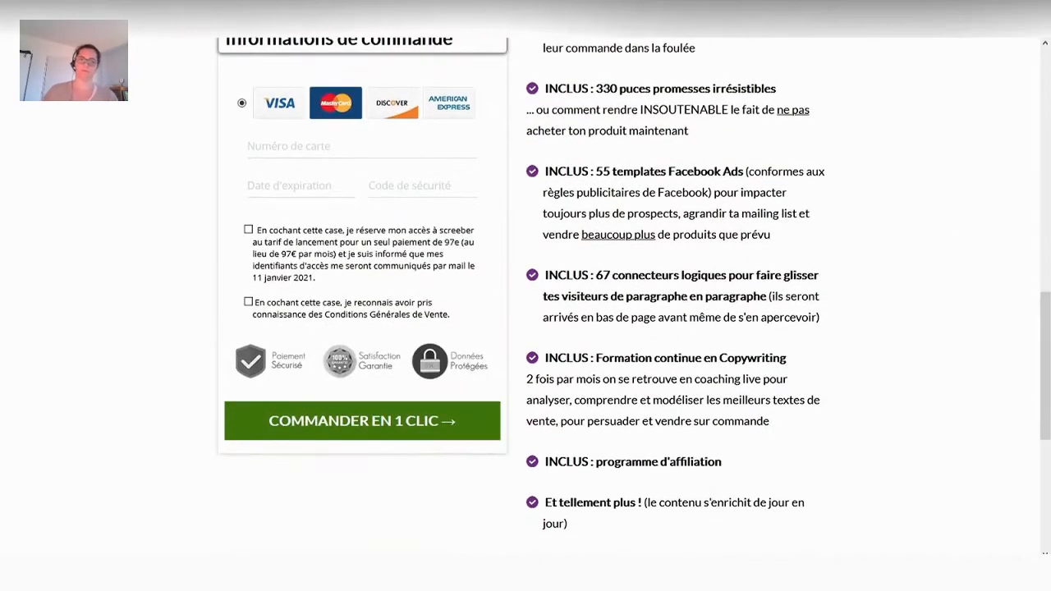
pyautogui.write('lques minutes s')
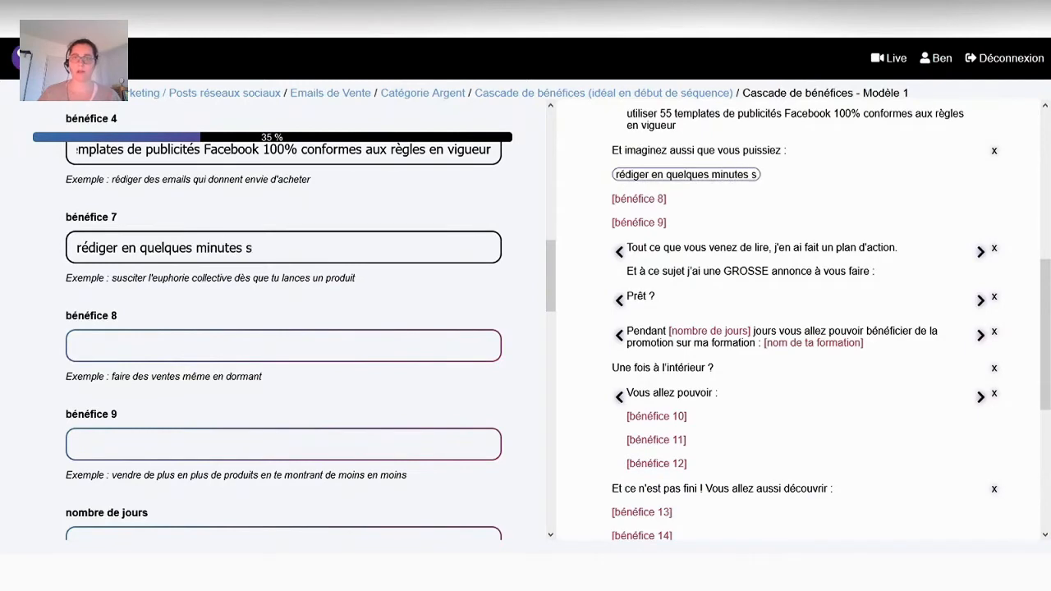
pyautogui.write('eulement un texte de ')
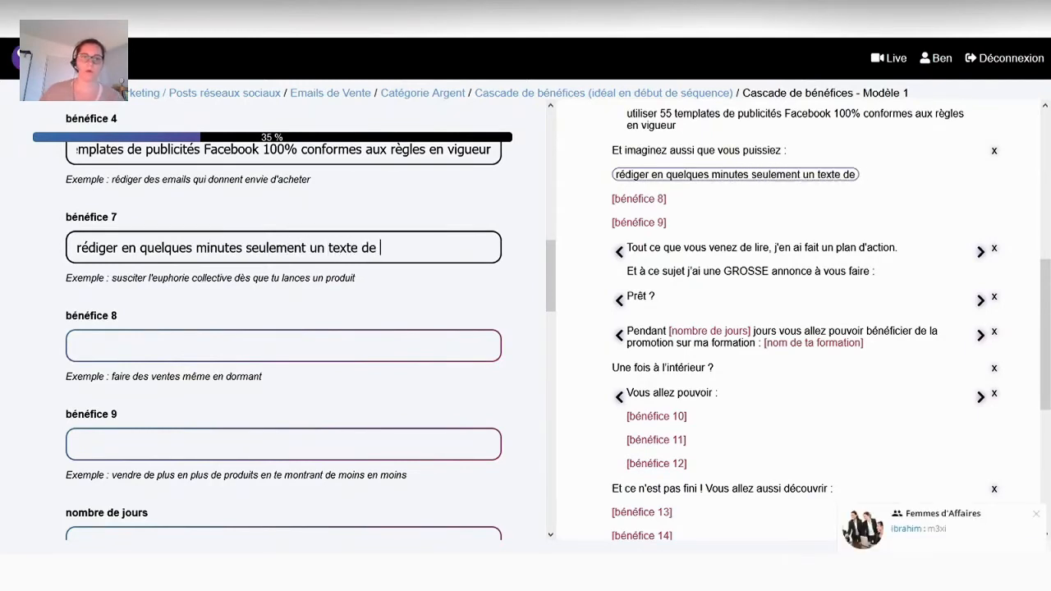
pyautogui.write('vente qui converti')
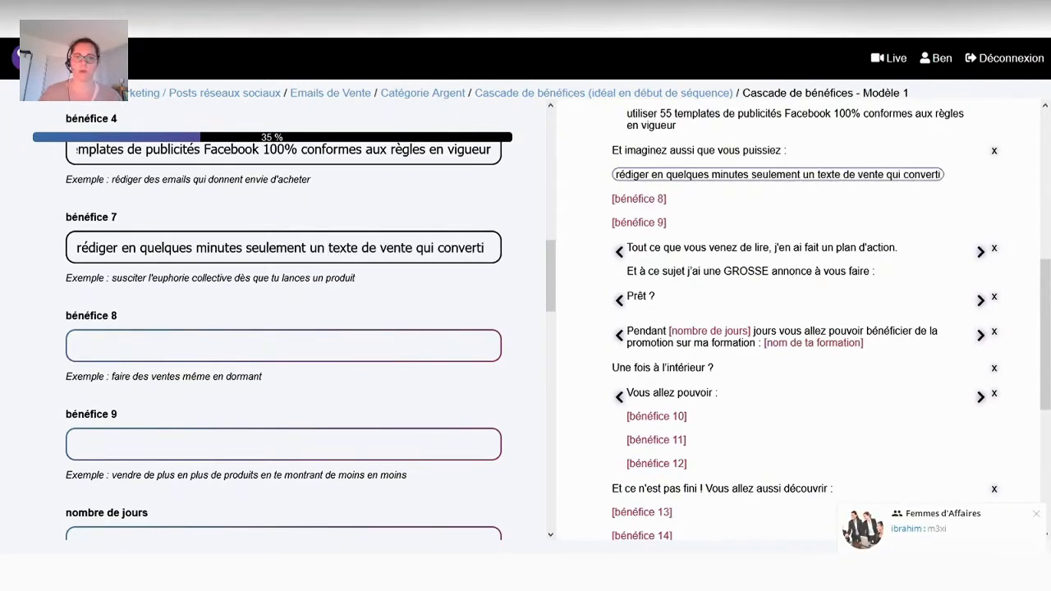
pyautogui.write('t, de jour')
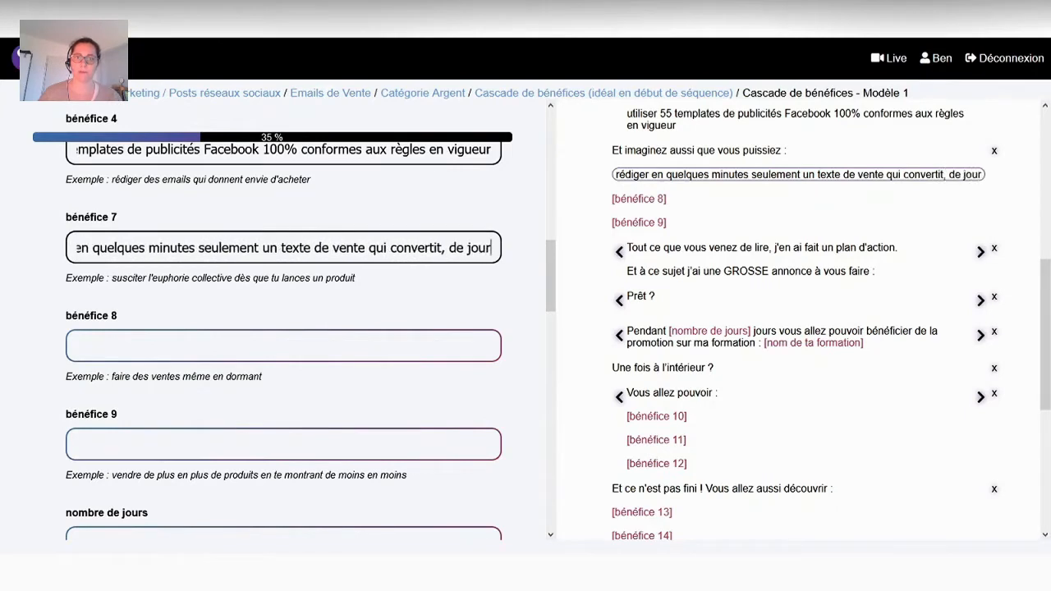
pyautogui.write(', de nuit, ')
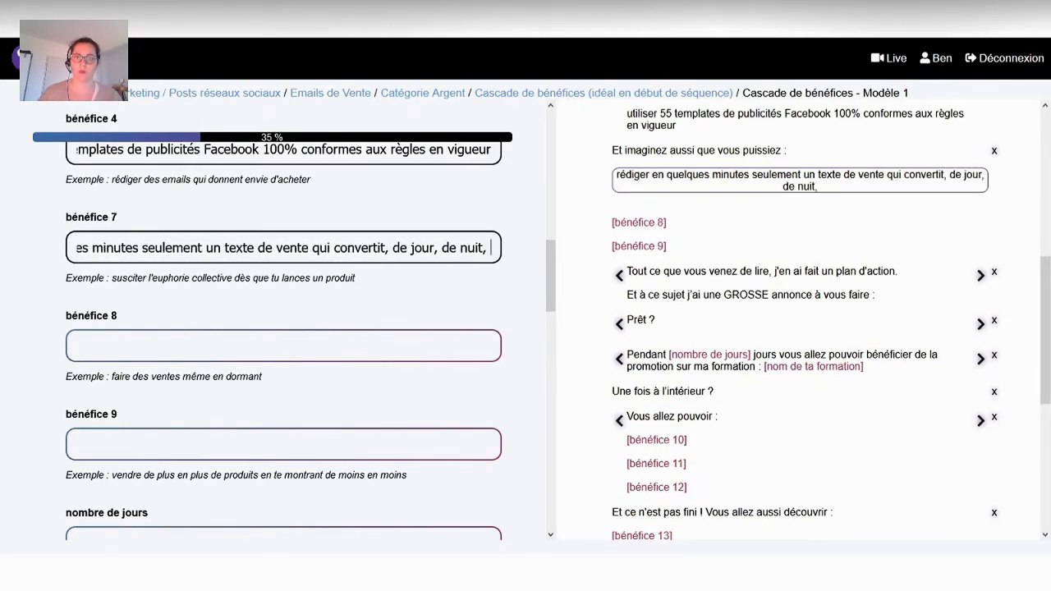
pyautogui.write('les week-end et les jours ')
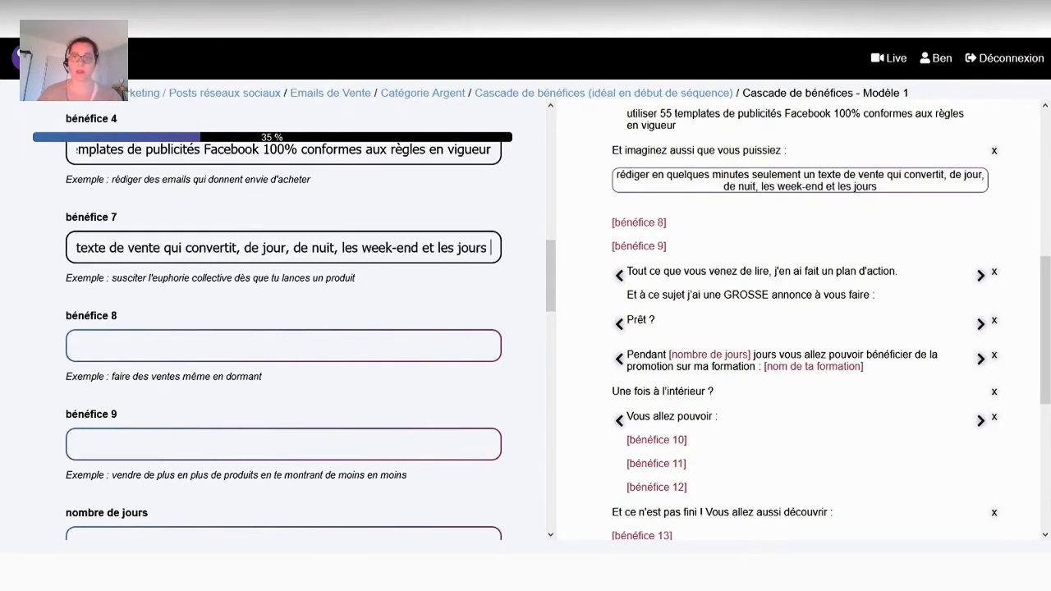
pyautogui.write('fériés !')
# Step: Set bénéfice 8 to "arrêter de solliciter votre entourage pour vous relire et corriger toutes vos fautes d'orthographe"
pyautogui.press('Tab')
pyautogui.write('arrêter de solliciter votre')
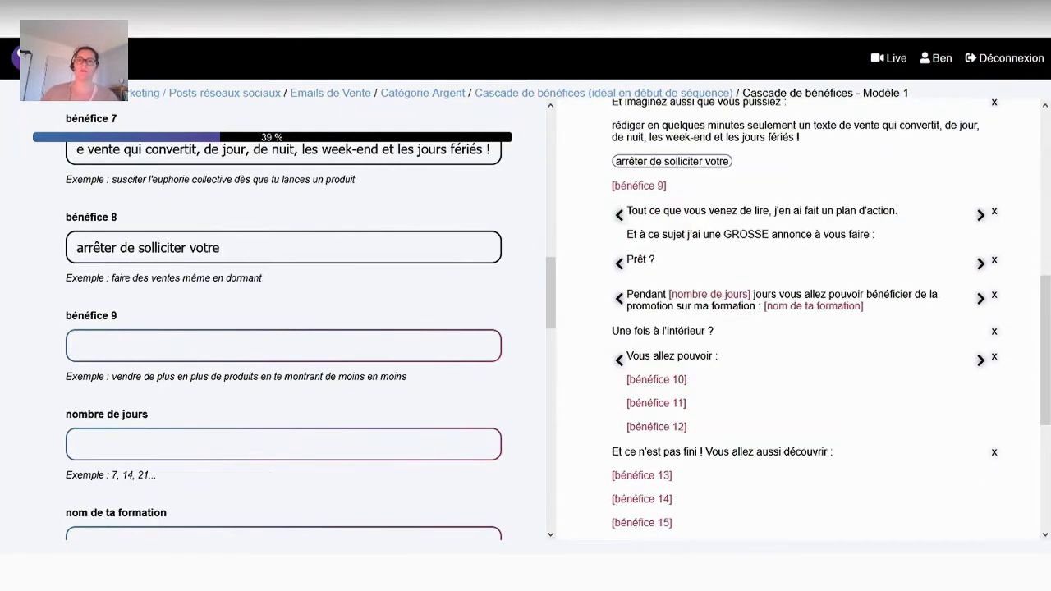
pyautogui.write(' entourage pour vous relire et')
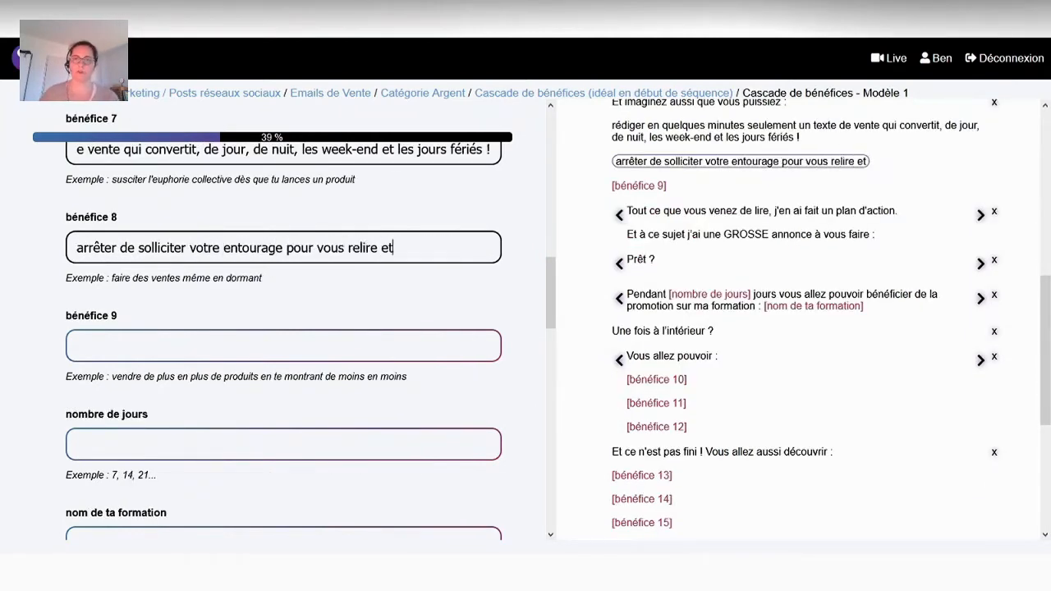
pyautogui.write(' corriger toutes ')
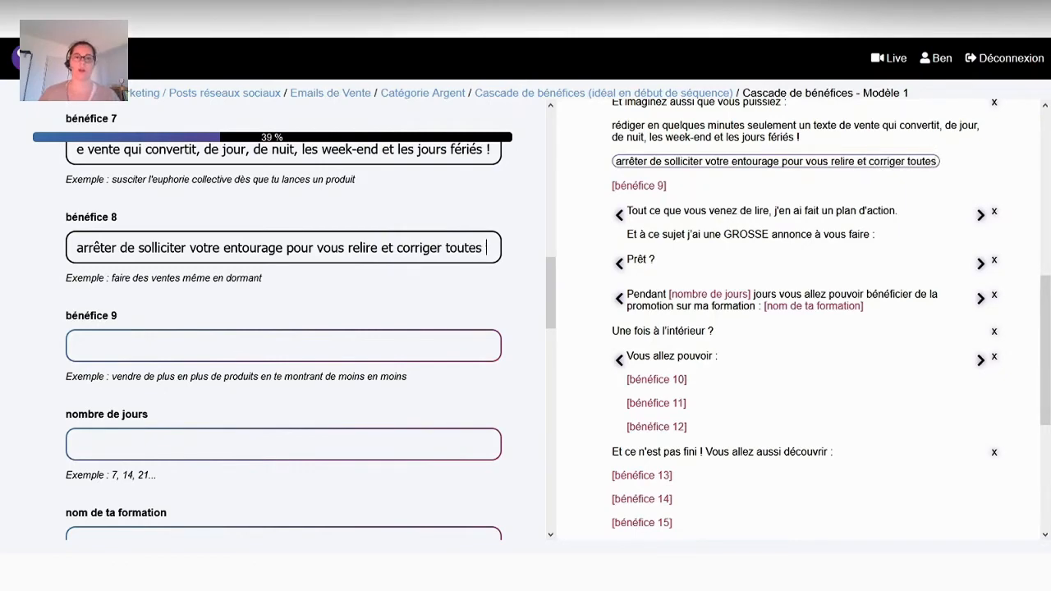
pyautogui.write("vos fautes d'orthographe")
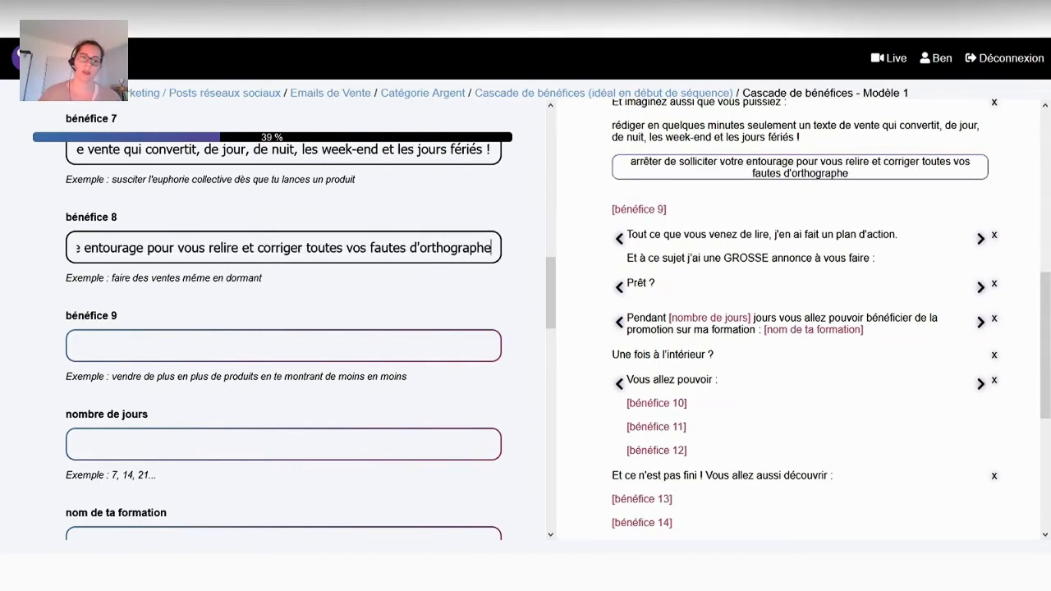
# Step: Set bénéfice 9 to "simplement copier le résultat personnalisé et le coller... dans votre éditeur de mail"
pyautogui.press('Tab')
pyautogui.write('simplement copeur')
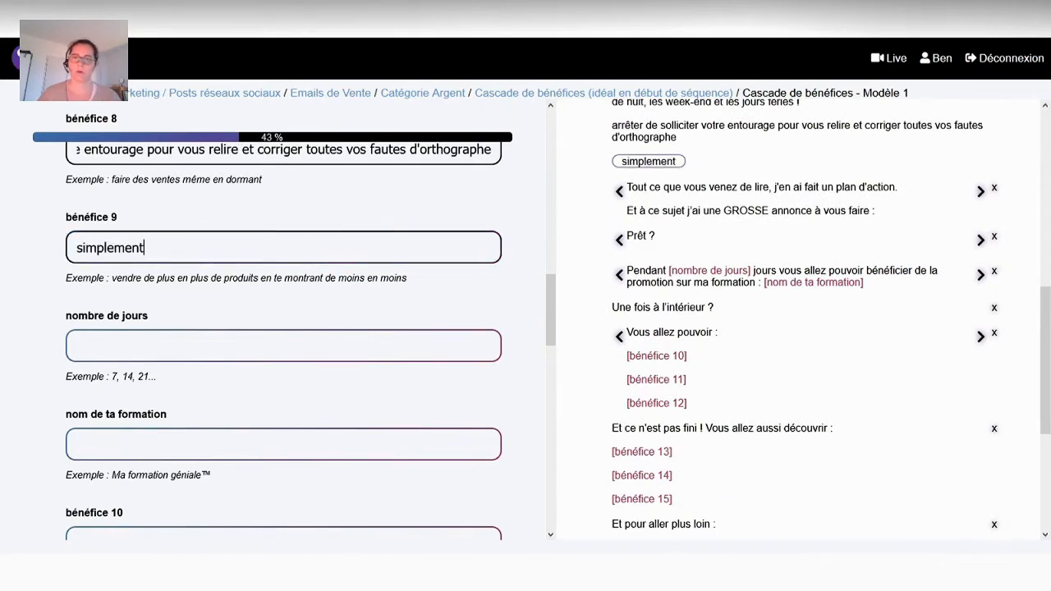
pyautogui.press('BackSpace')
pyautogui.press('BackSpace')
pyautogui.press('BackSpace')
pyautogui.write('ier le ré')
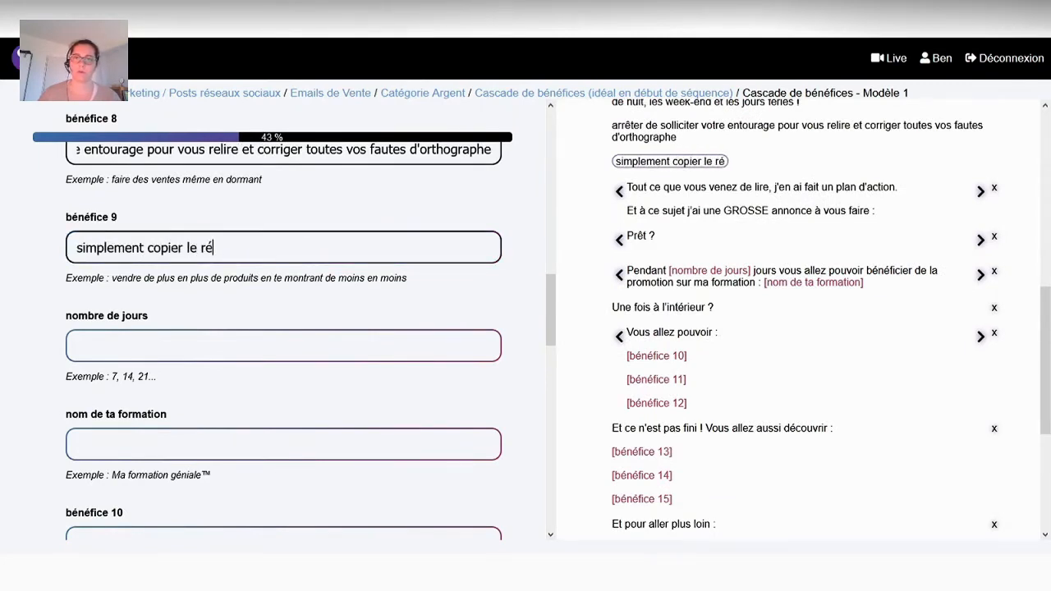
pyautogui.write('sultatt personnals')
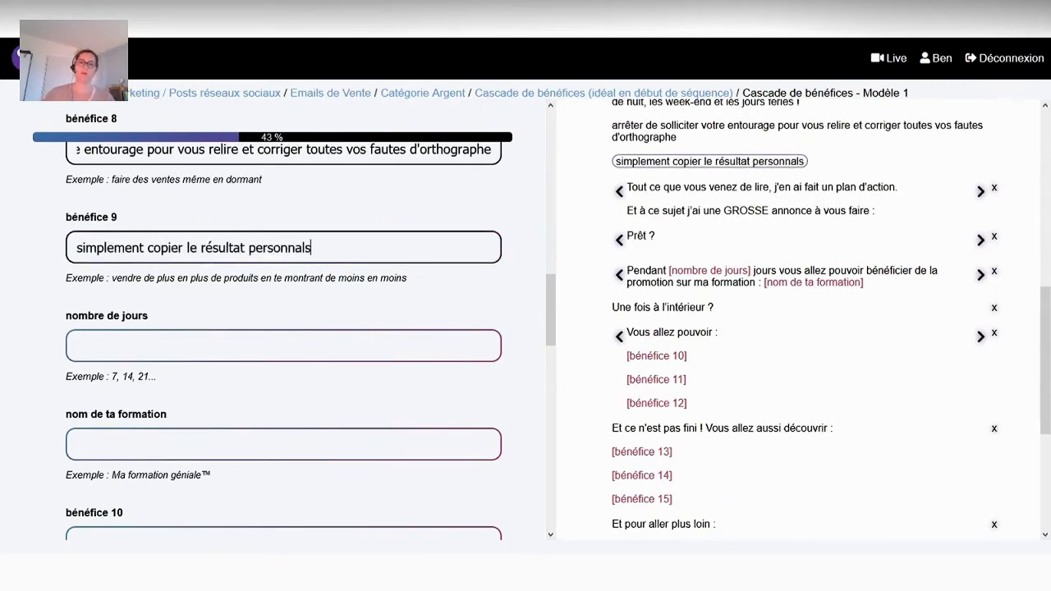
pyautogui.press('BackSpace')
pyautogui.write('isé dan')
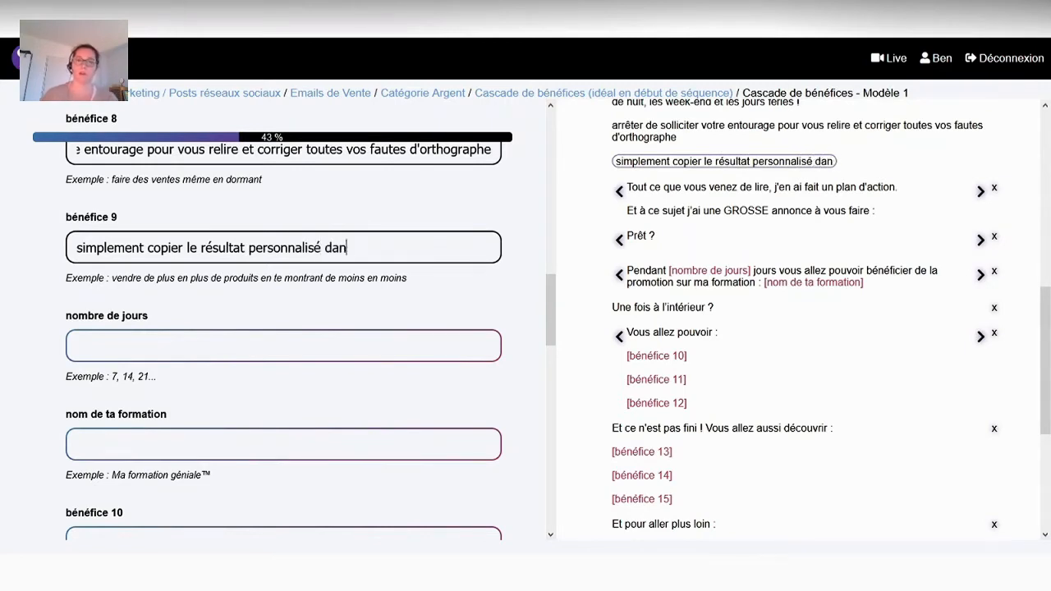
pyautogui.write('s votre éditeur de mail')
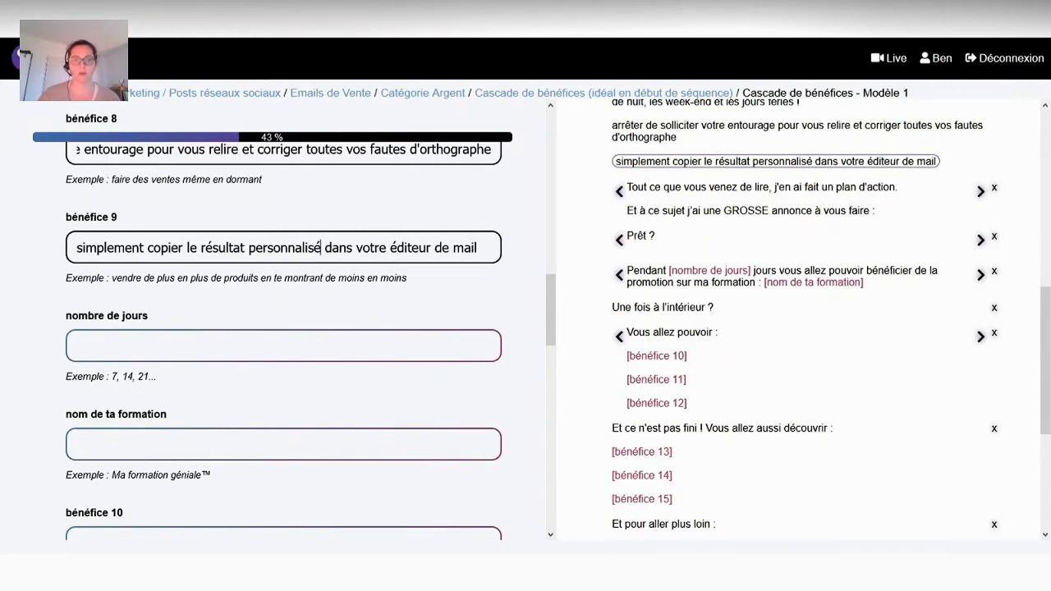
pyautogui.write(' et le coller ')
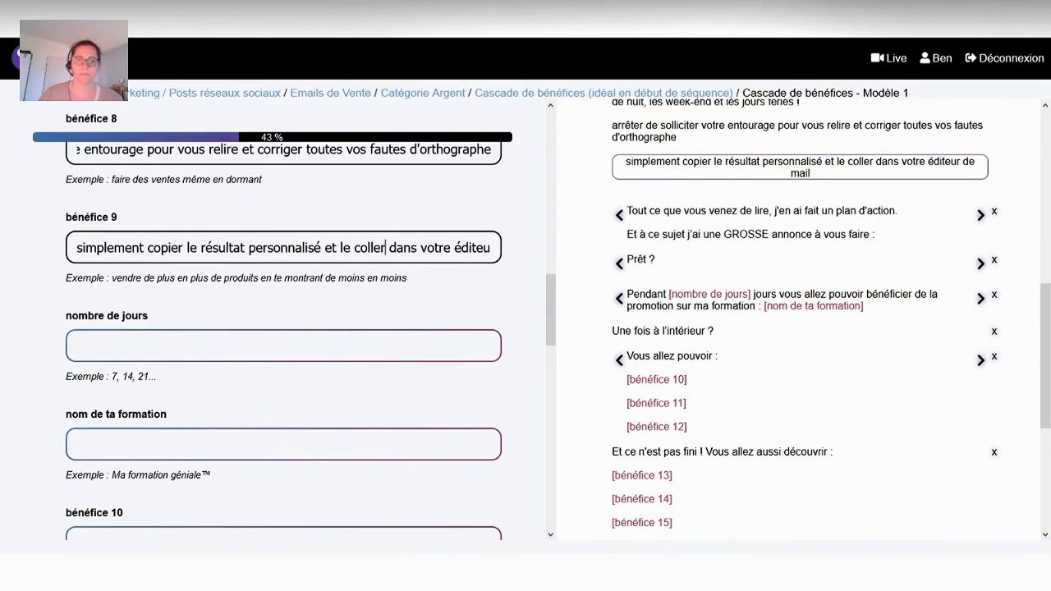
pyautogui.write('...')
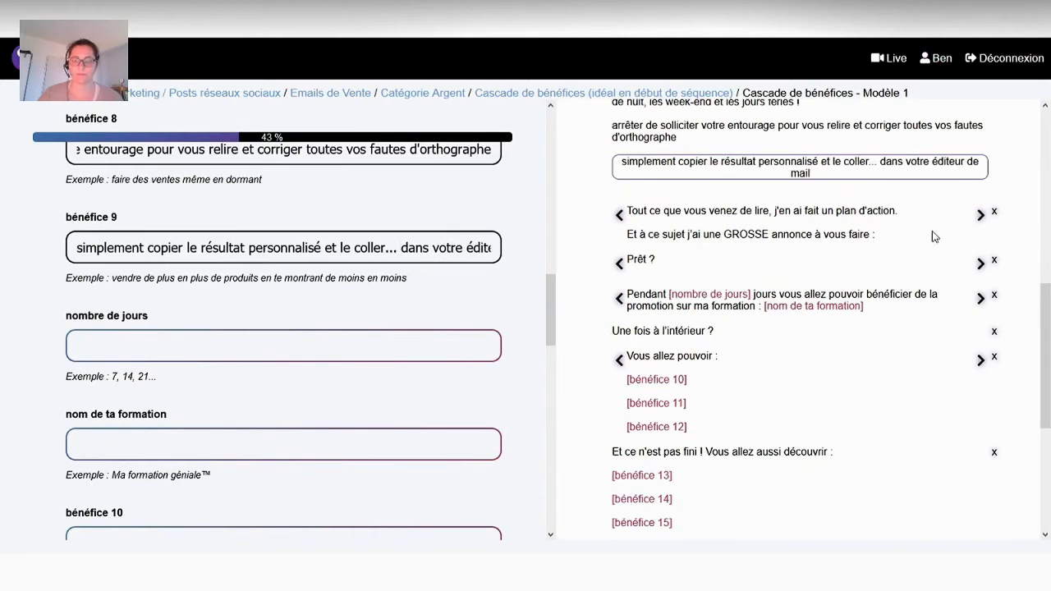
# Step: Choose the action plan sentence variant "je l'ai condensé et packagé dans un tout nouveau plan d'action"
pyautogui.click(977, 215)
pyautogui.click(976, 215)
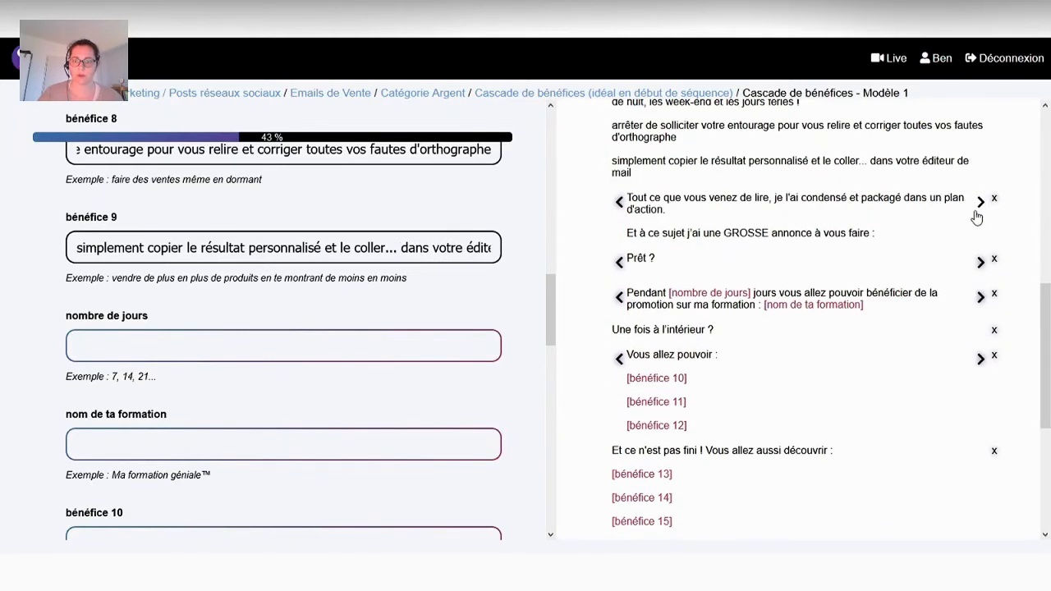
pyautogui.click(976, 215)
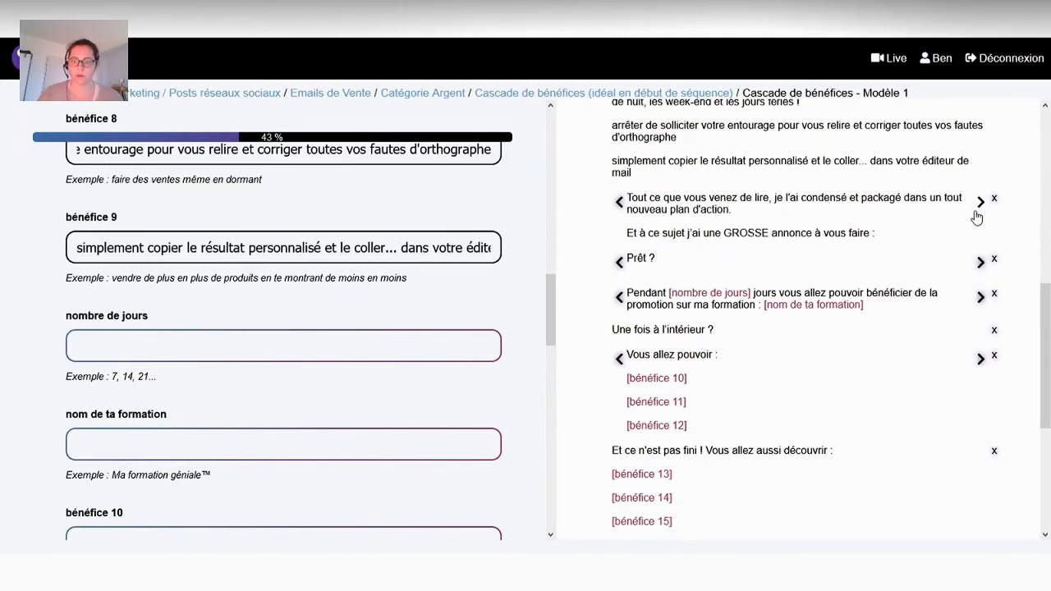
pyautogui.click(980, 261)
# Step: Choose the "Pour une durée limitée" variant of the promotion sentence and set the training name to "Screeber"
pyautogui.click(452, 344)
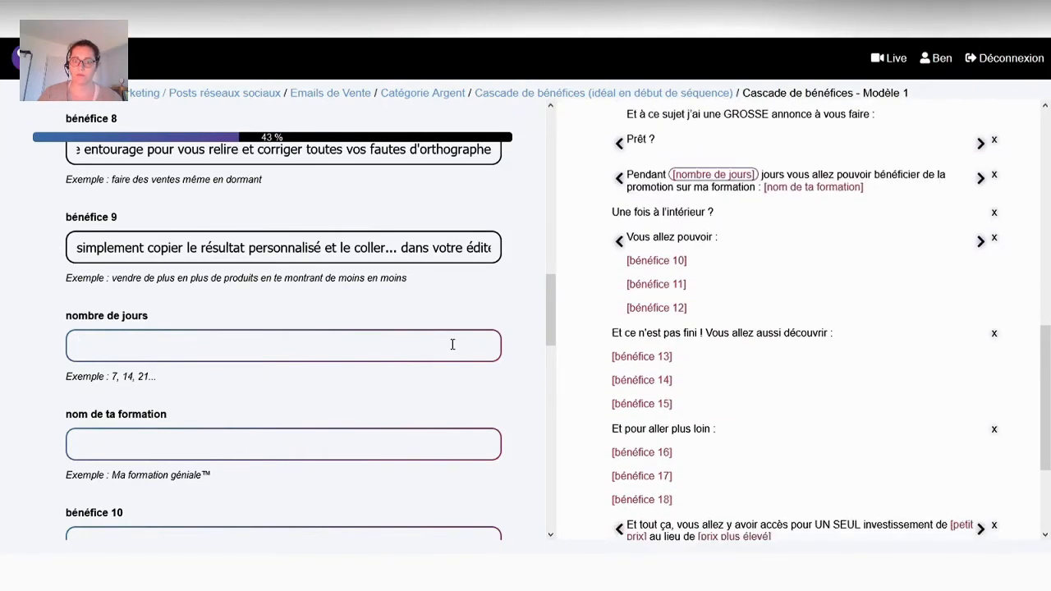
pyautogui.click(980, 184)
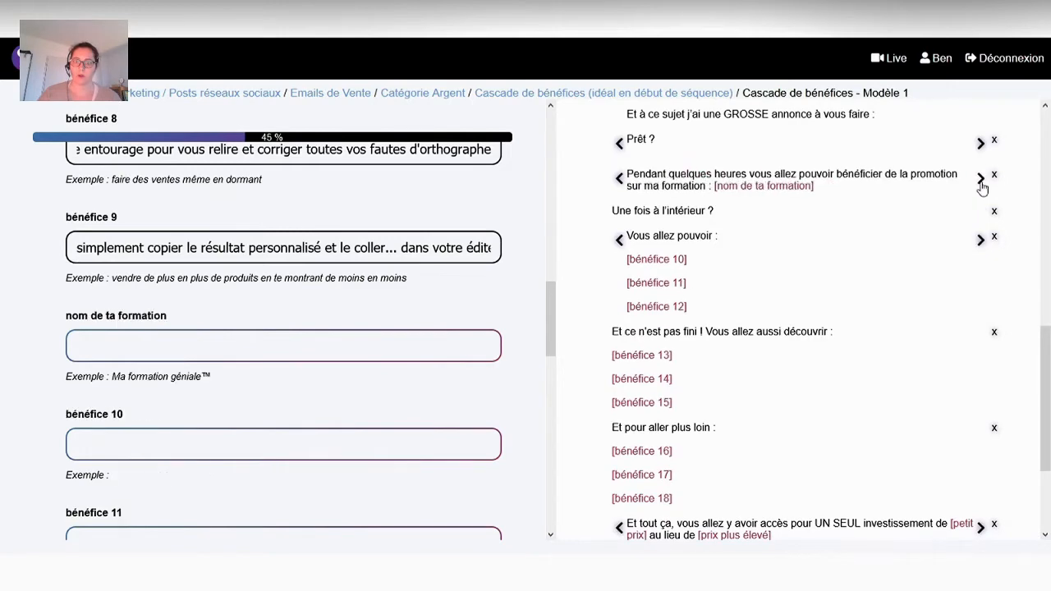
pyautogui.click(981, 180)
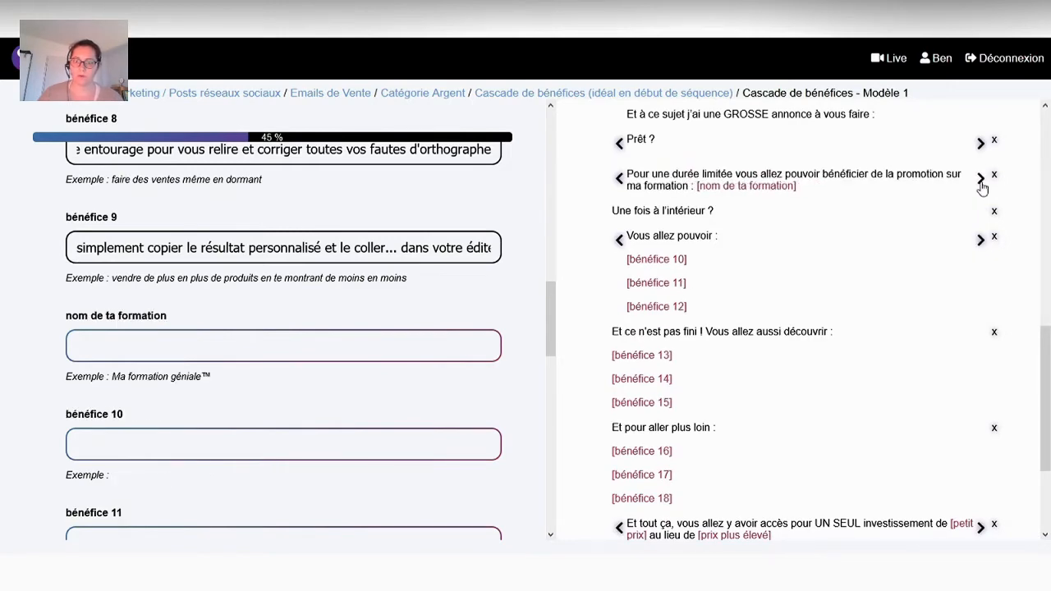
pyautogui.click(425, 356)
pyautogui.write('Screeber')
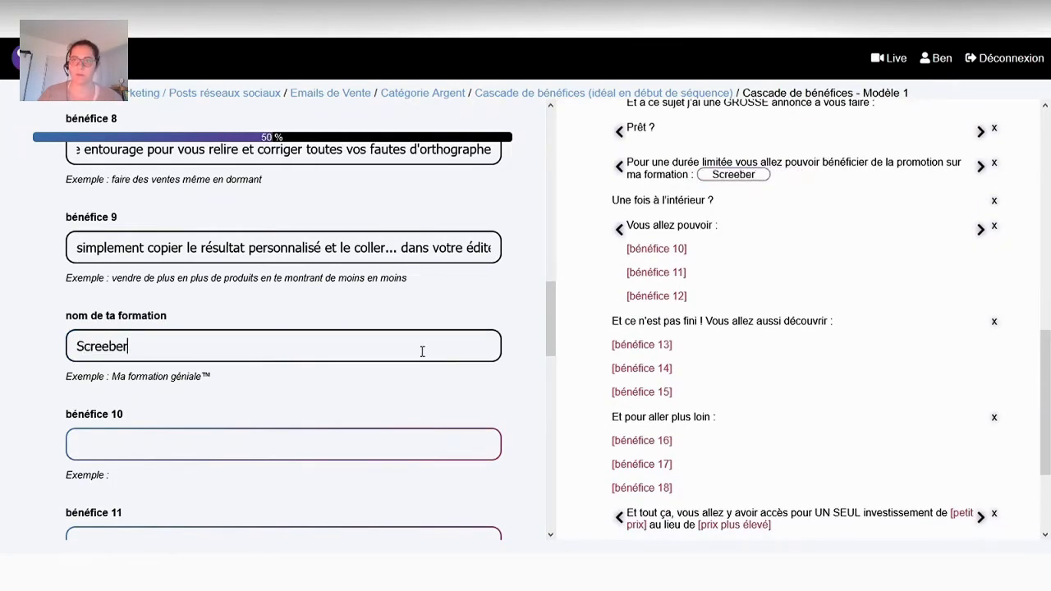
# Step: Set bénéfice 10 to "accéder à tous les templates de textes de vente pensés, conçus et organisés par des copywriters experts de chaque domaine d'activité abordé"
pyautogui.press('Tab')
pyautogui.scroll(-2, 422, 351)
pyautogui.write('ac')
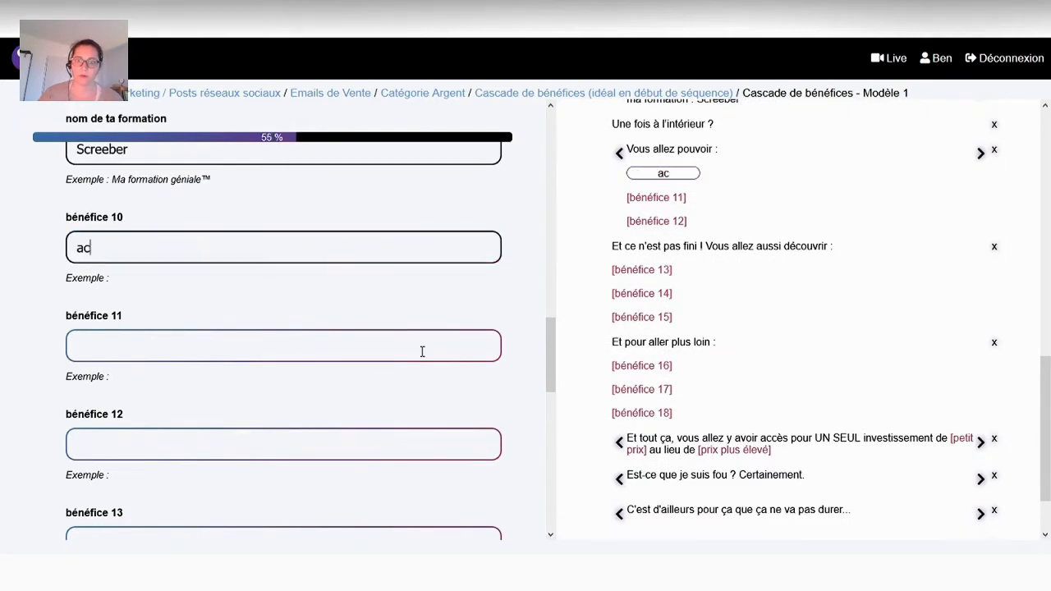
pyautogui.write('céder à tous les templat')
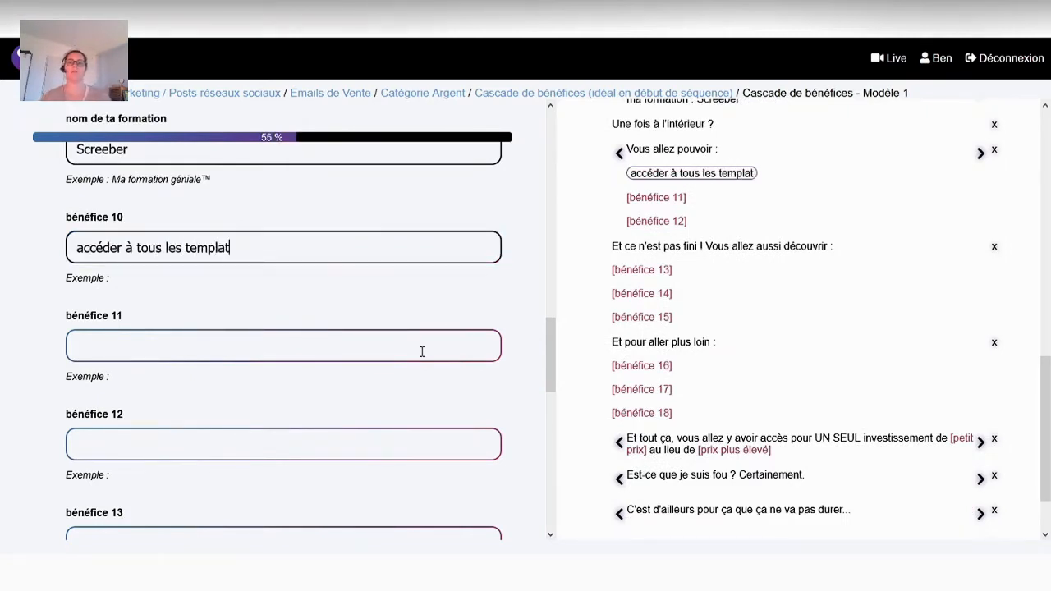
pyautogui.write('es de textes de vente con')
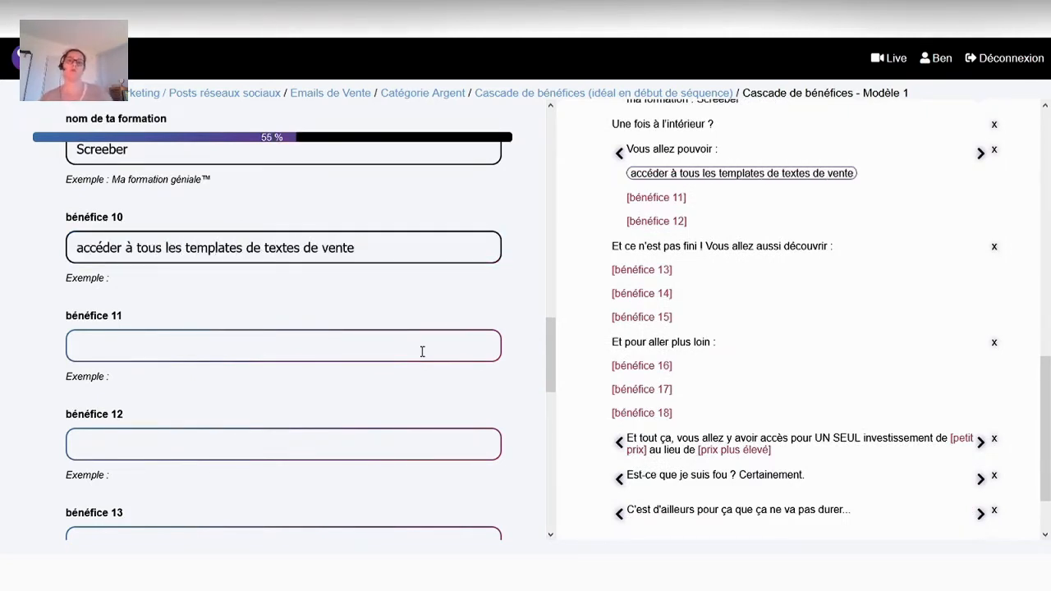
pyautogui.press('BackSpace')
pyautogui.press('BackSpace')
pyautogui.press('BackSpace')
pyautogui.write('pensés, co')
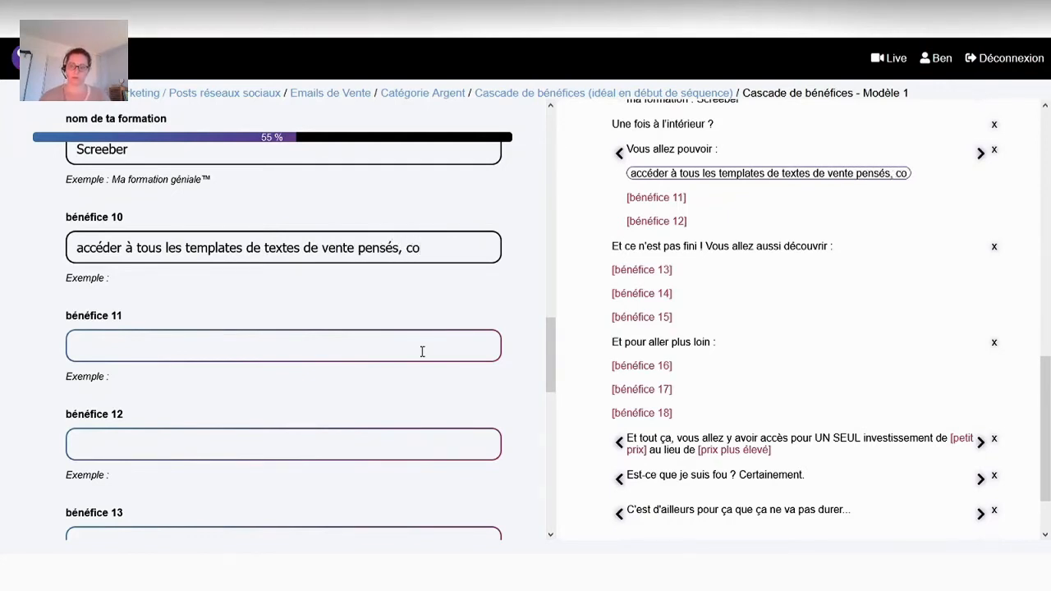
pyautogui.write('nçus et')
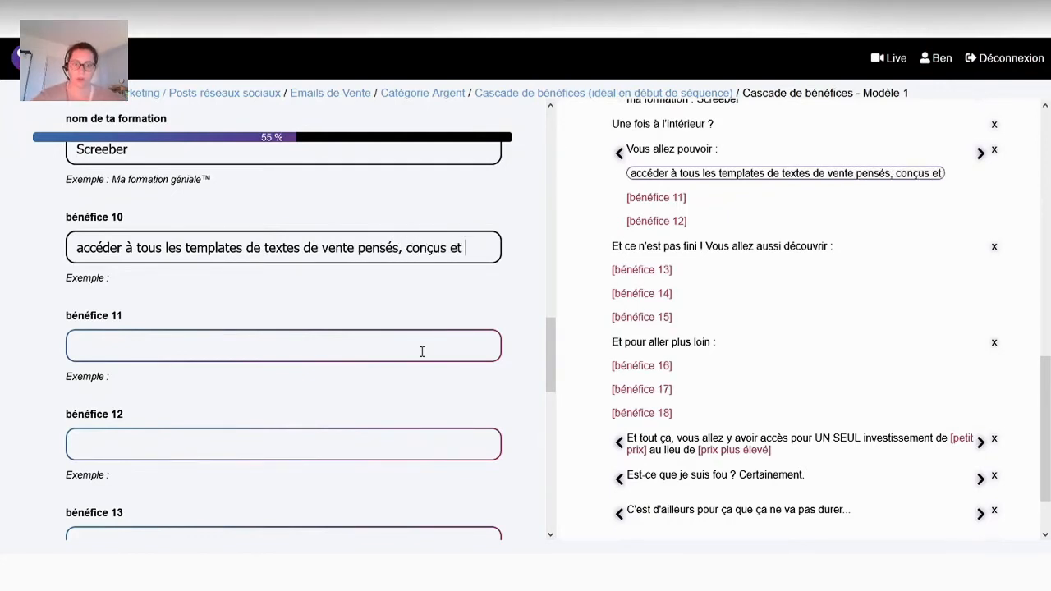
pyautogui.write(' organisés par des ')
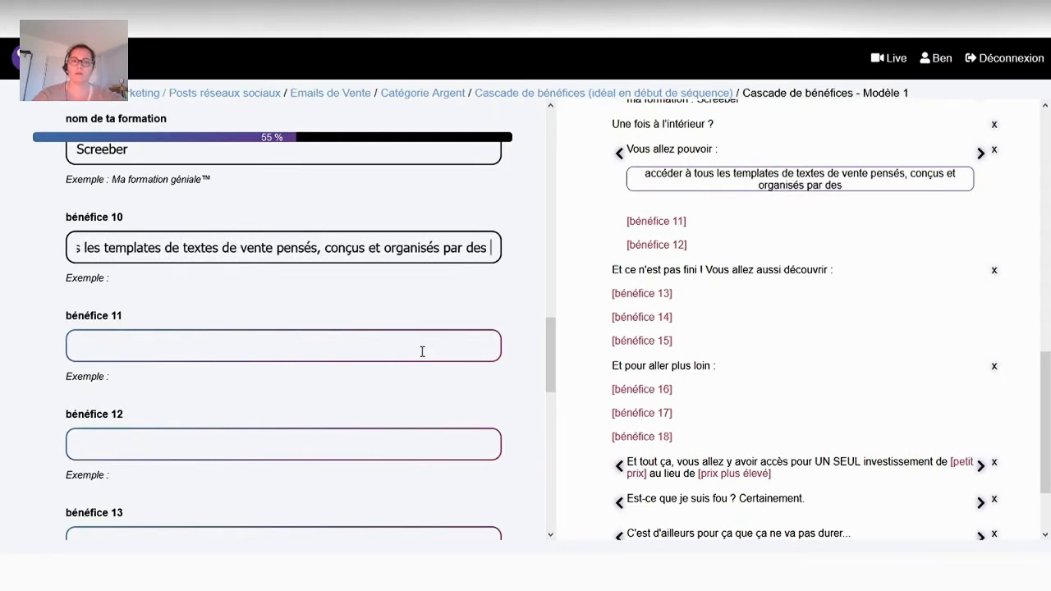
pyautogui.write('copywriters expert')
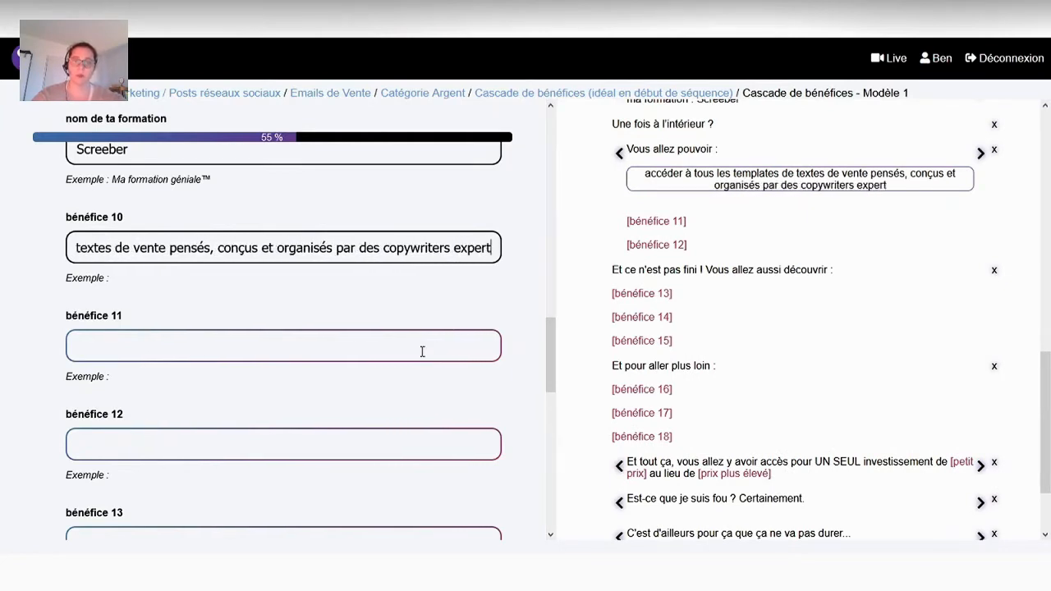
pyautogui.write('s de chaque domaine ')
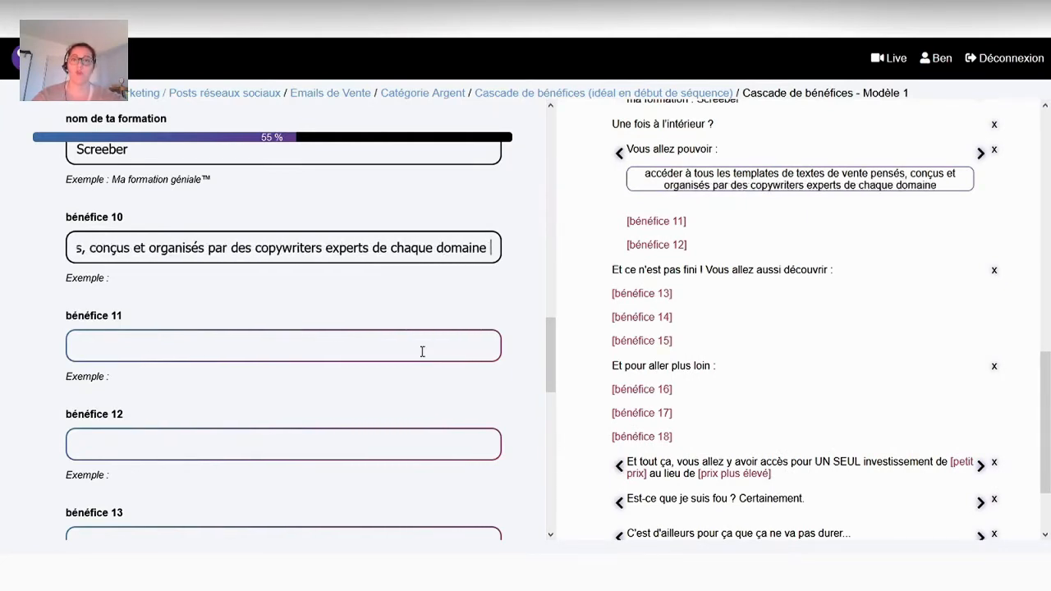
pyautogui.write("d'activité abordé")
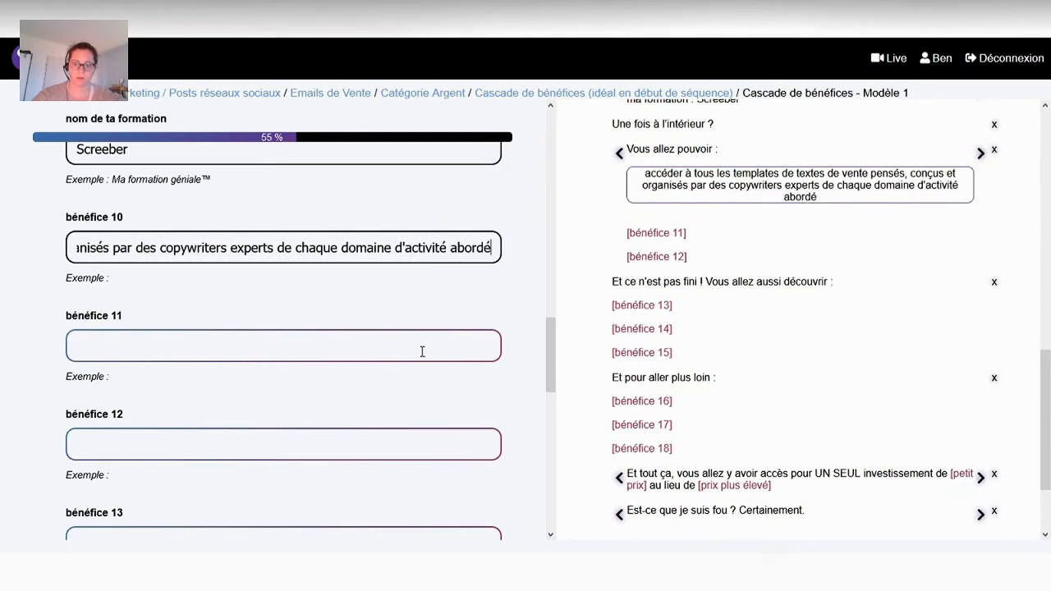
# Step: Set bénéfice 11 to "bénéficier de l'accompagnement du créateur du logiciel lui-même, grâce aux deux coachings mensuels EN LIVE !"
pyautogui.press('Tab')
pyautogui.write('bénéficier de ')
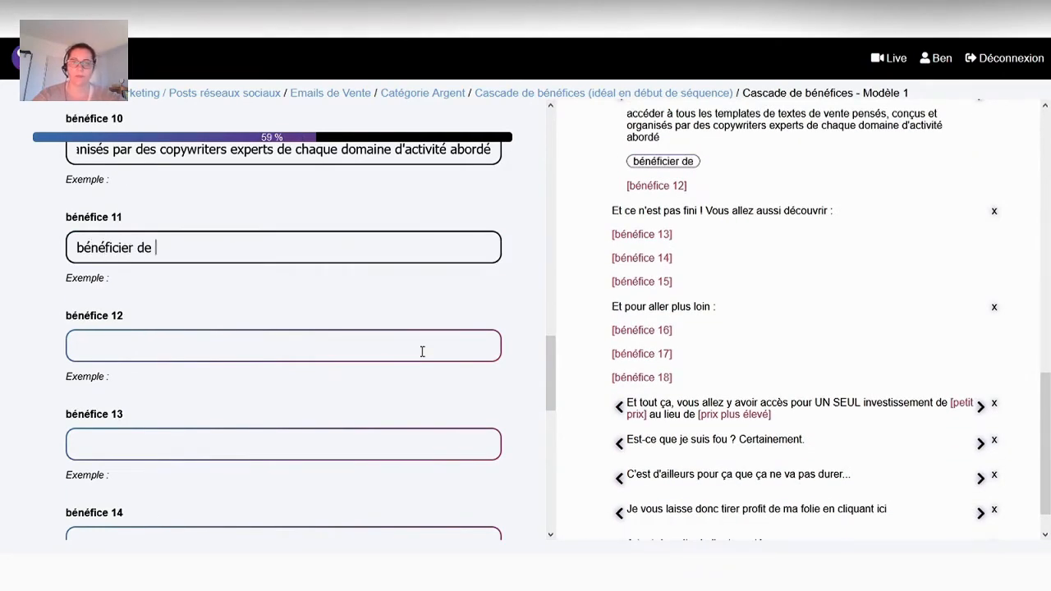
pyautogui.write("l'accompagnement du créateur")
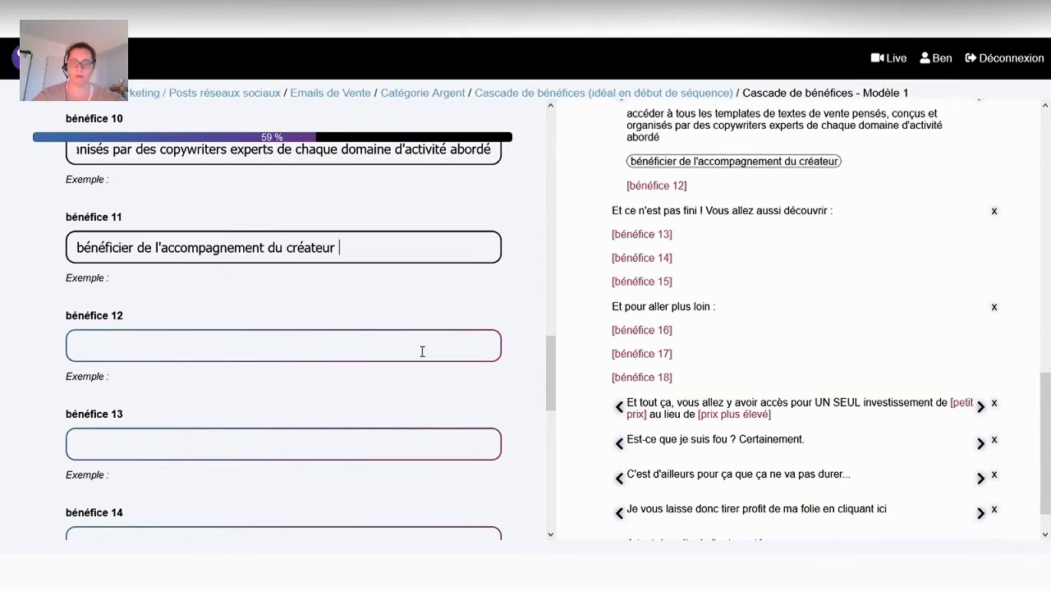
pyautogui.write(' deu lo')
pyautogui.press('BackSpace')
pyautogui.press('BackSpace')
pyautogui.press('BackSpace')
pyautogui.press('BackSpace')
pyautogui.press('BackSpace')
pyautogui.write('u logiciel')
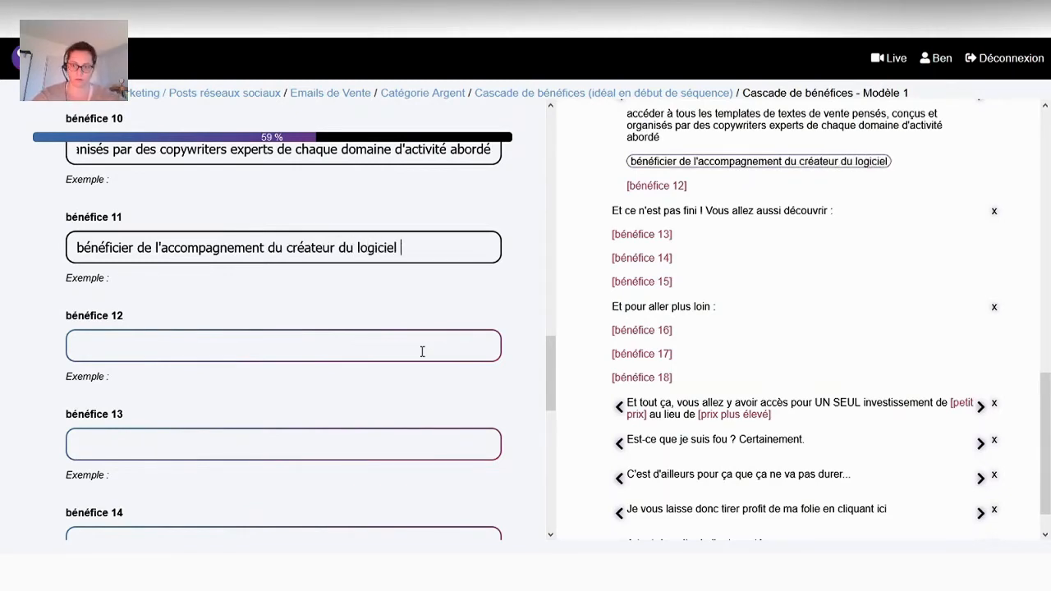
pyautogui.write(' lui-même')
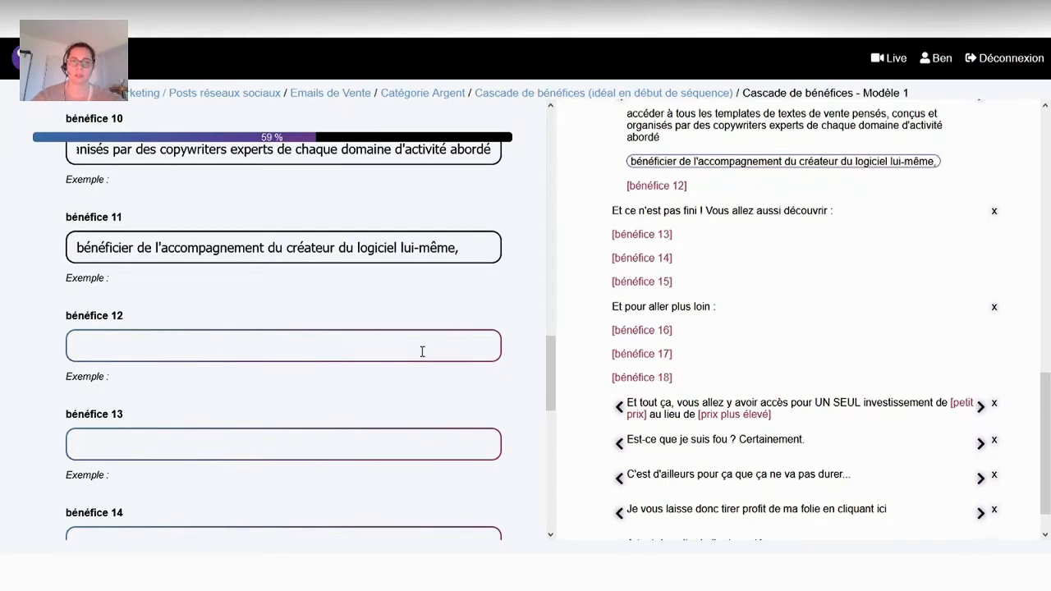
pyautogui.write(', grâce aux deux coachingd')
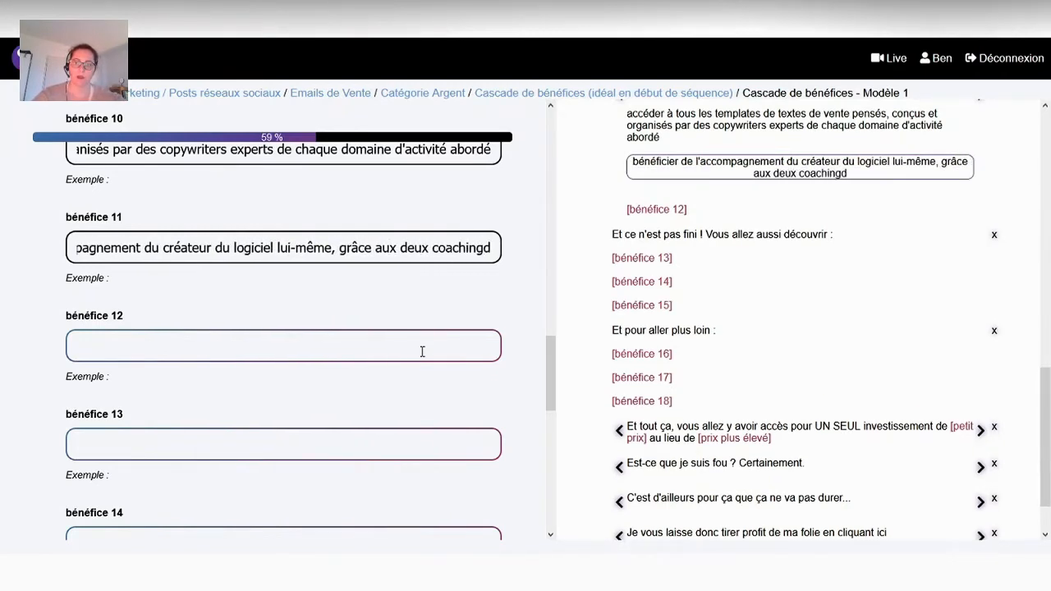
pyautogui.press('BackSpace')
pyautogui.write('s m')
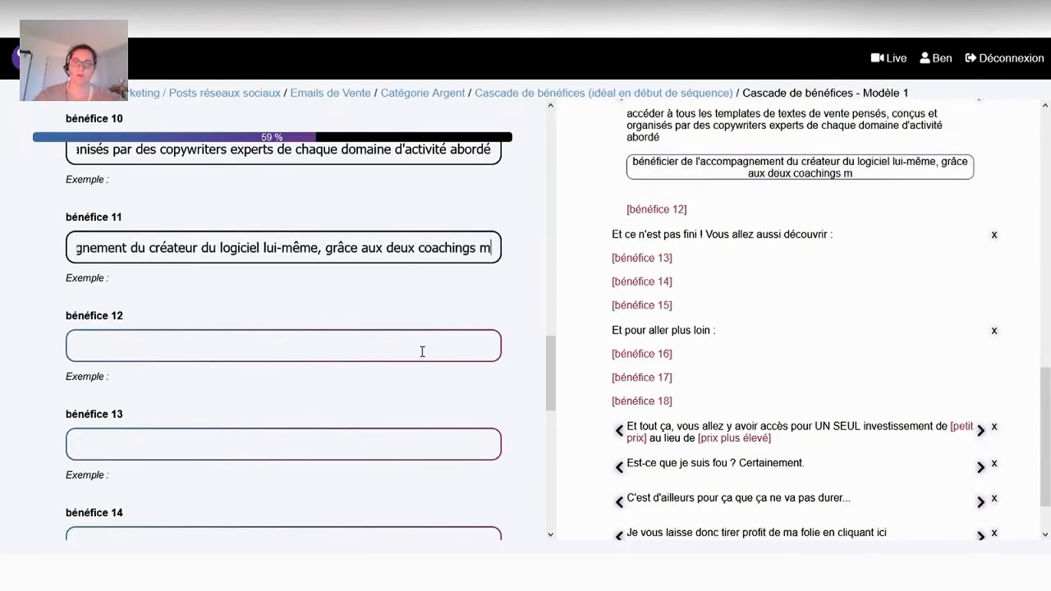
pyautogui.write('ensuels EN LIVE')
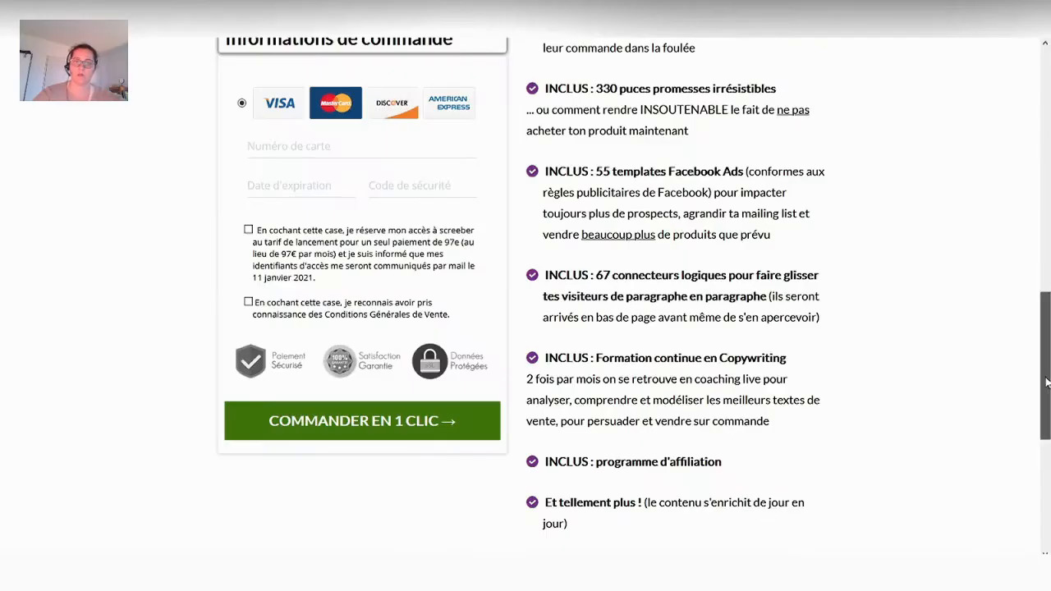
# Step: Check the included items on the sales page and set bénéfice 12 to "pouvoir profiter des mises à jour à vie !"
pyautogui.scroll(-3, 1045, 381)
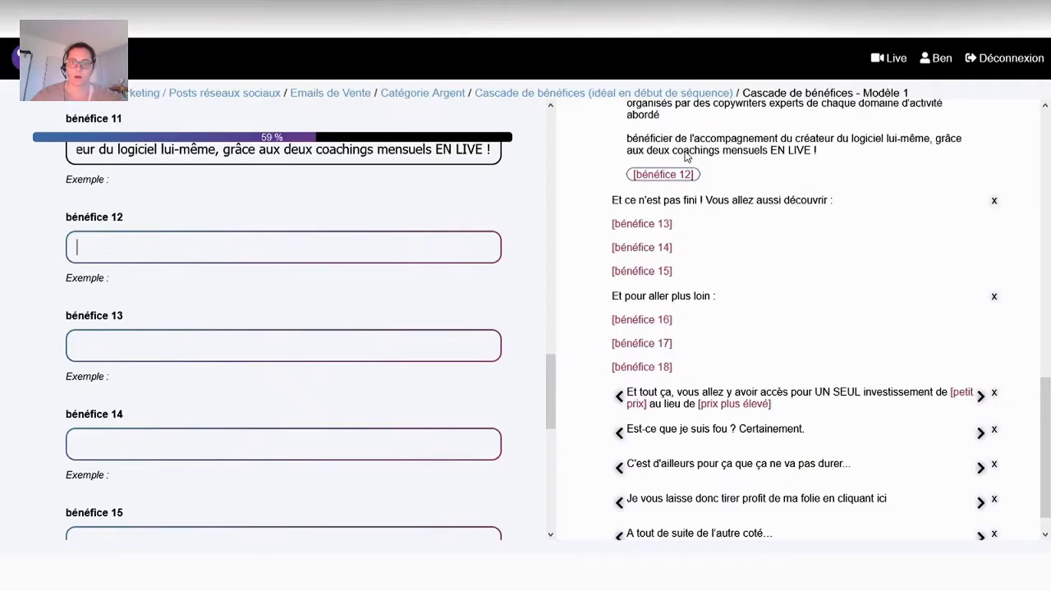
pyautogui.write('p')
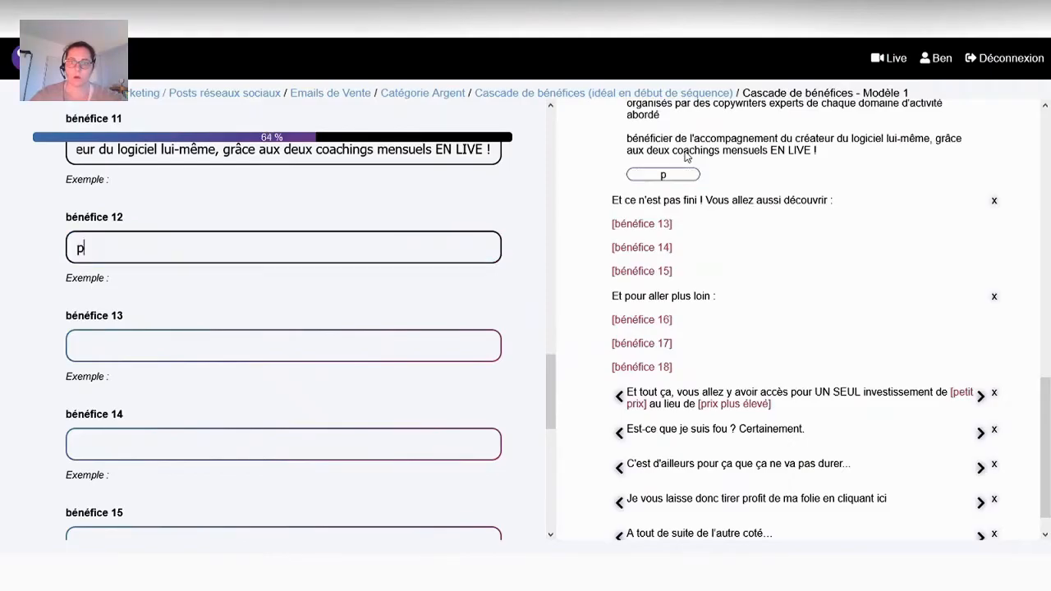
pyautogui.write('ouvoir profiter des mises à jour à vie !')
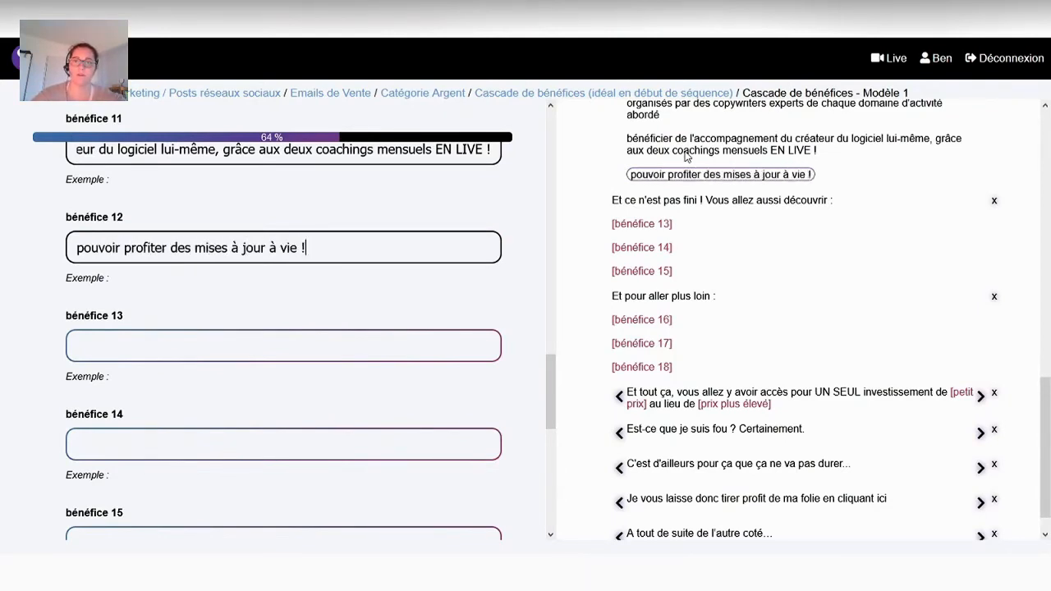
# Step: Set bénéfice 13 to "un programme d'affiliation pensé pour vous permettre de générer un revenu complémentaire"
pyautogui.press('Tab')
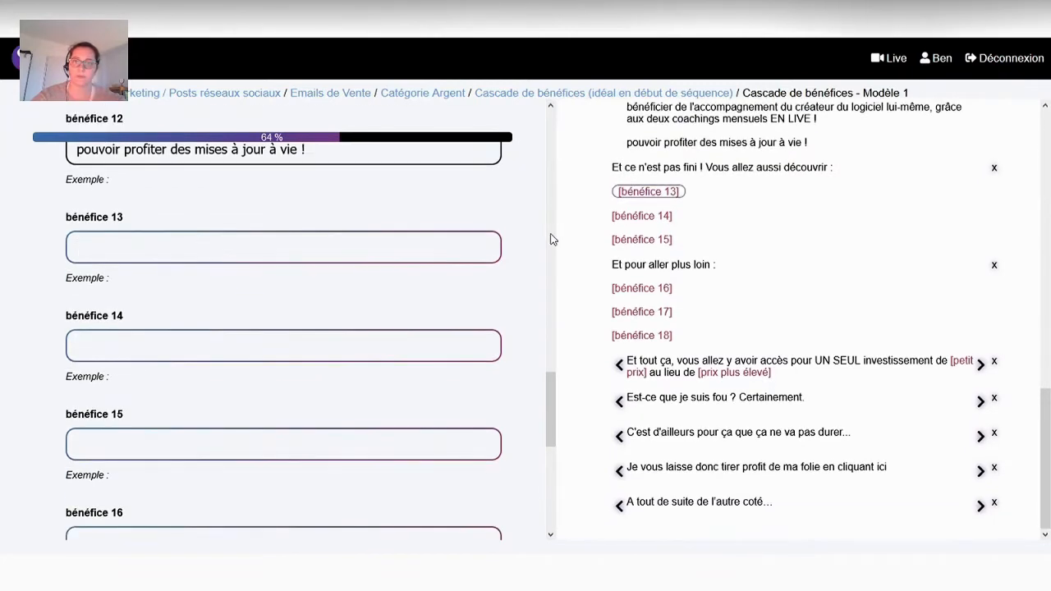
pyautogui.write("un programme d'a")
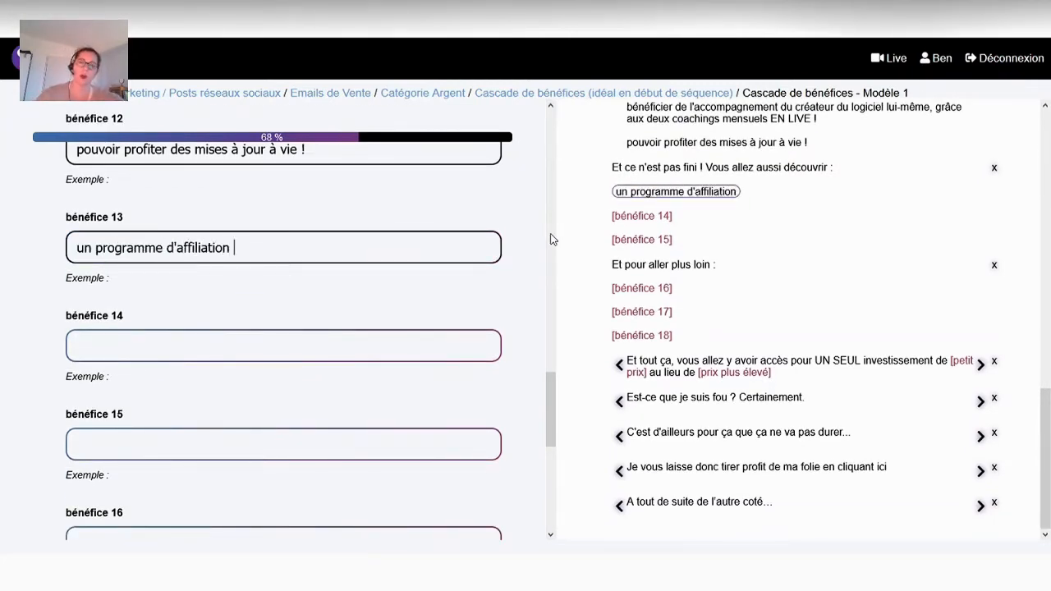
pyautogui.write('ffiliation ')
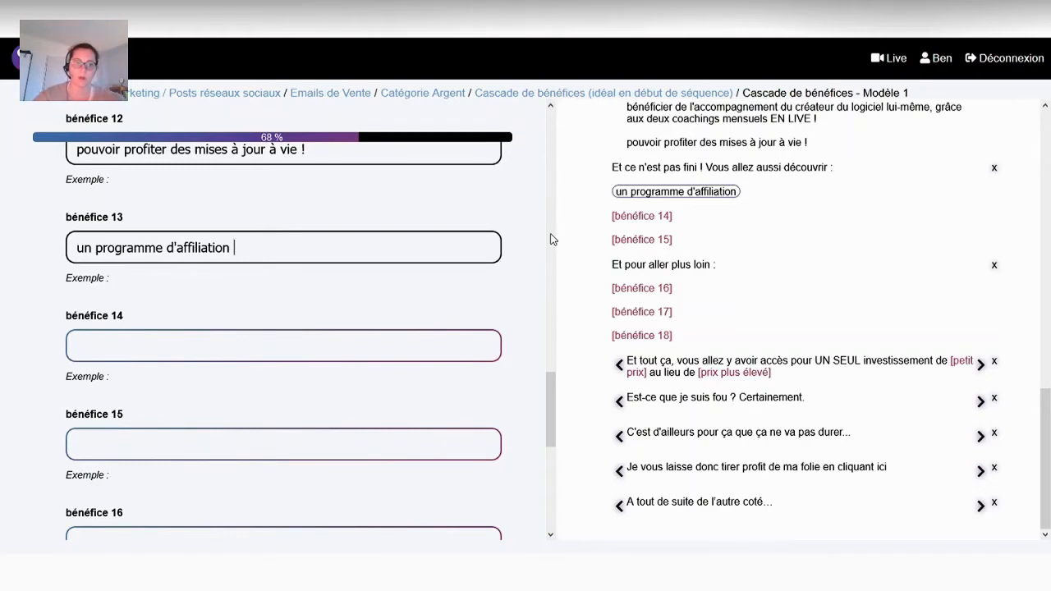
pyautogui.write('pensé pour vosi')
pyautogui.write('perme')
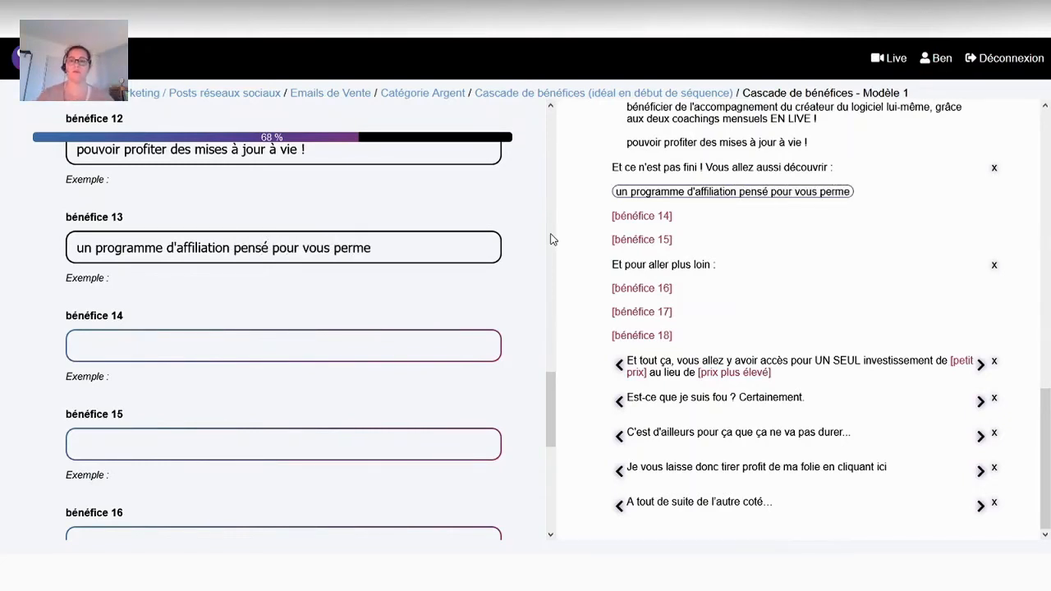
pyautogui.write('ttre de générer un revenu complé')
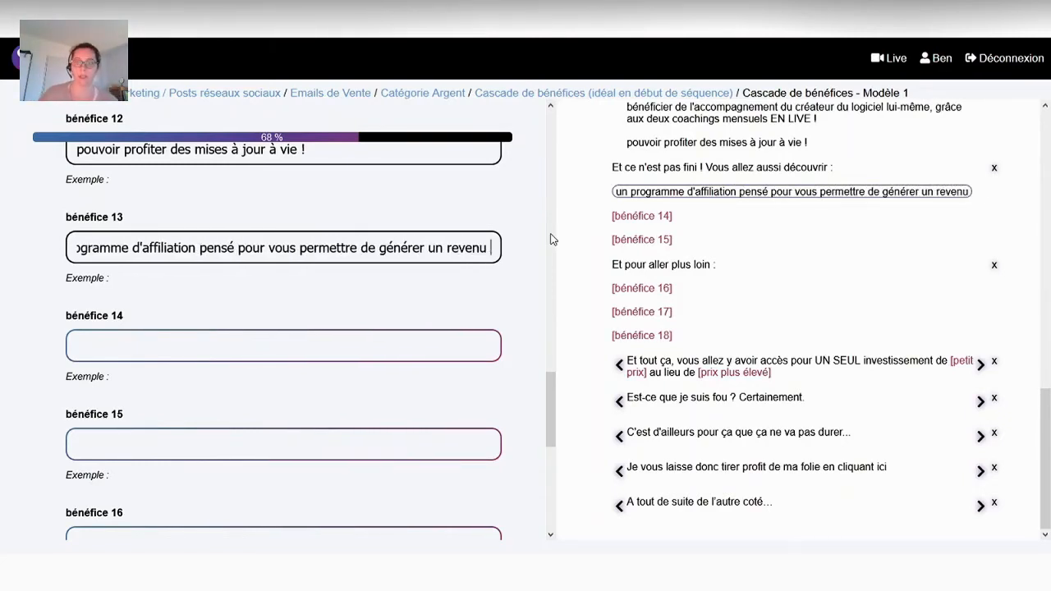
pyautogui.write('mentaire')
# Step: Set bénéfice 14 to "un groupe privé sur Facebook pour bénéficier du soutien et des conseils d'une communauté engagée autour de ce magnifique projet"
pyautogui.press('Tab')
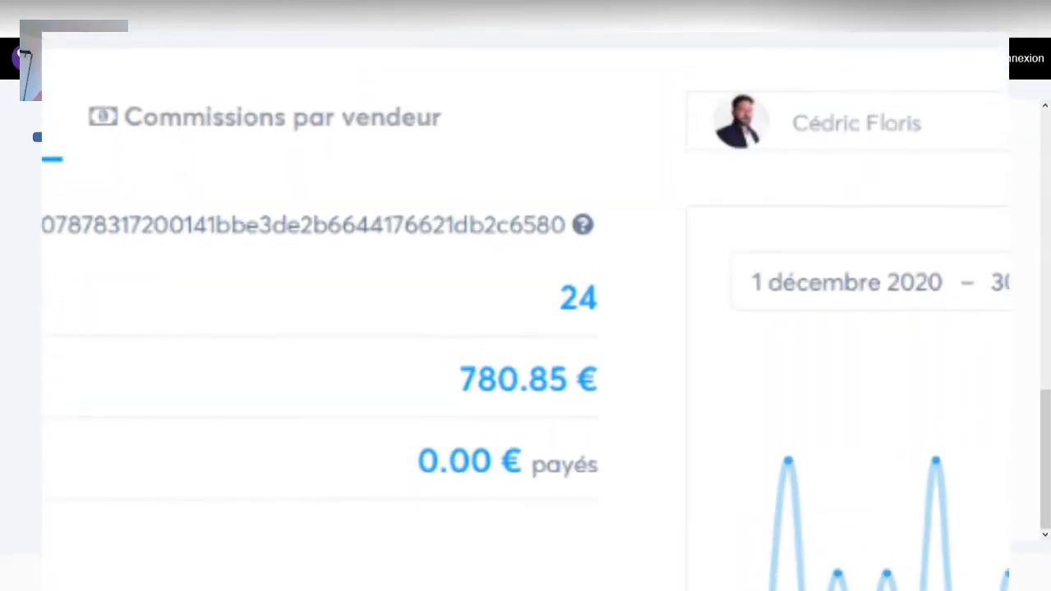
pyautogui.write('un groupe privé sur Facebo')
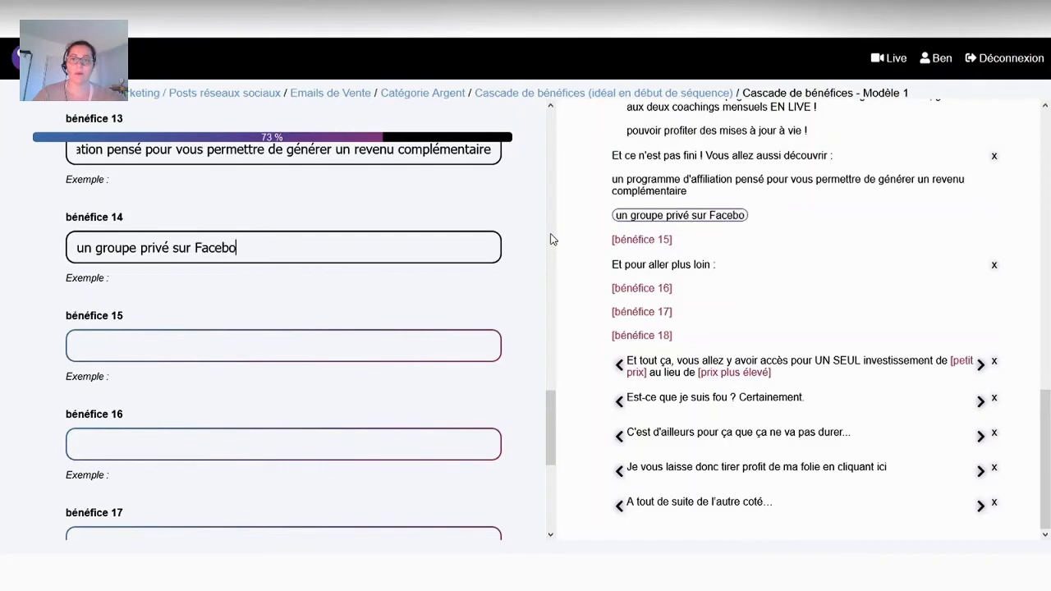
pyautogui.write('ok pour b')
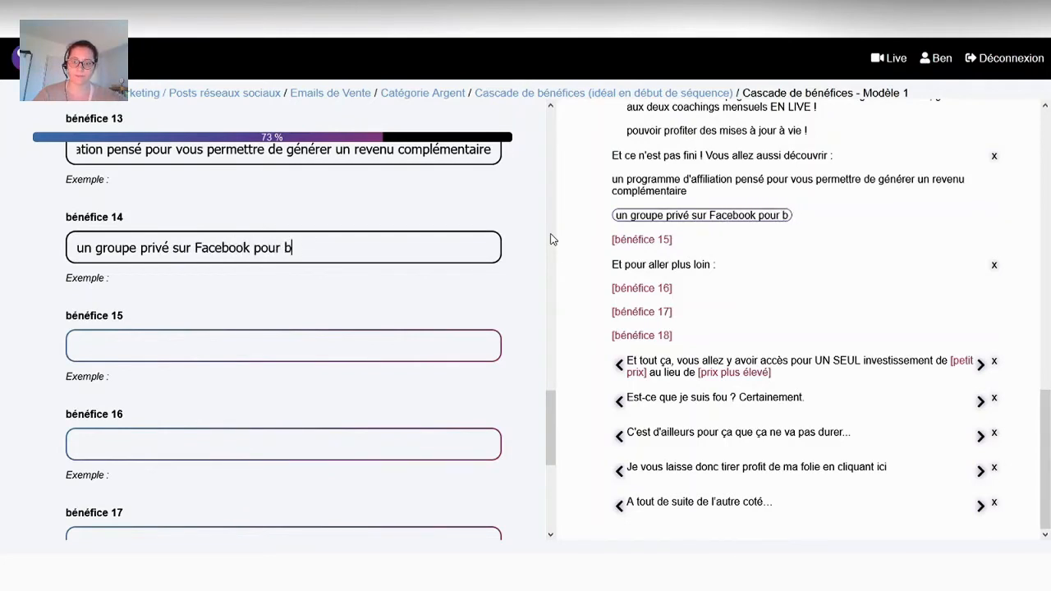
pyautogui.write('énéficier du soutin')
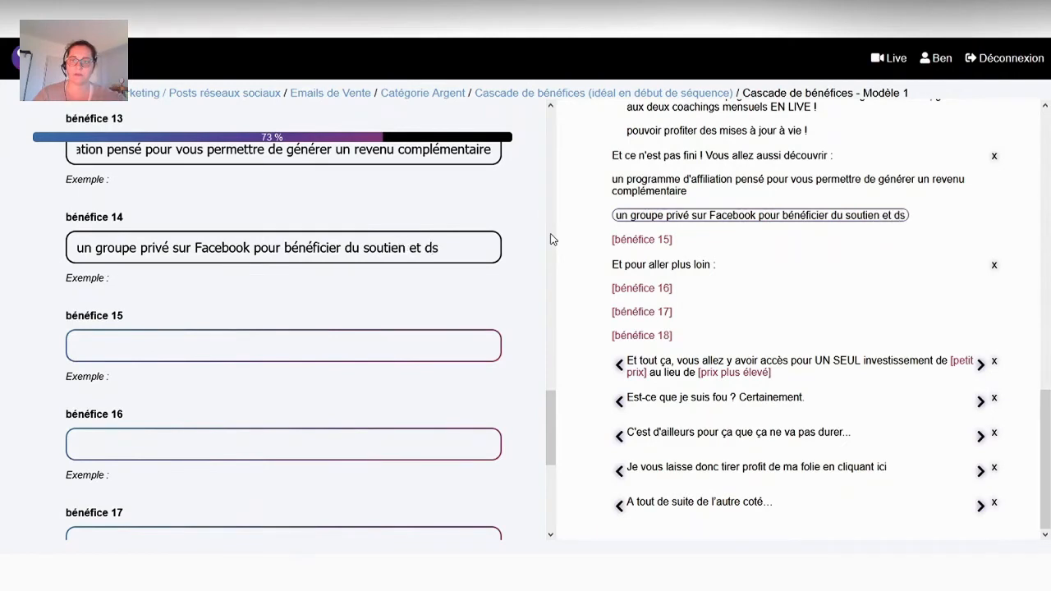
pyautogui.write(" et des conseils d'une communaut")
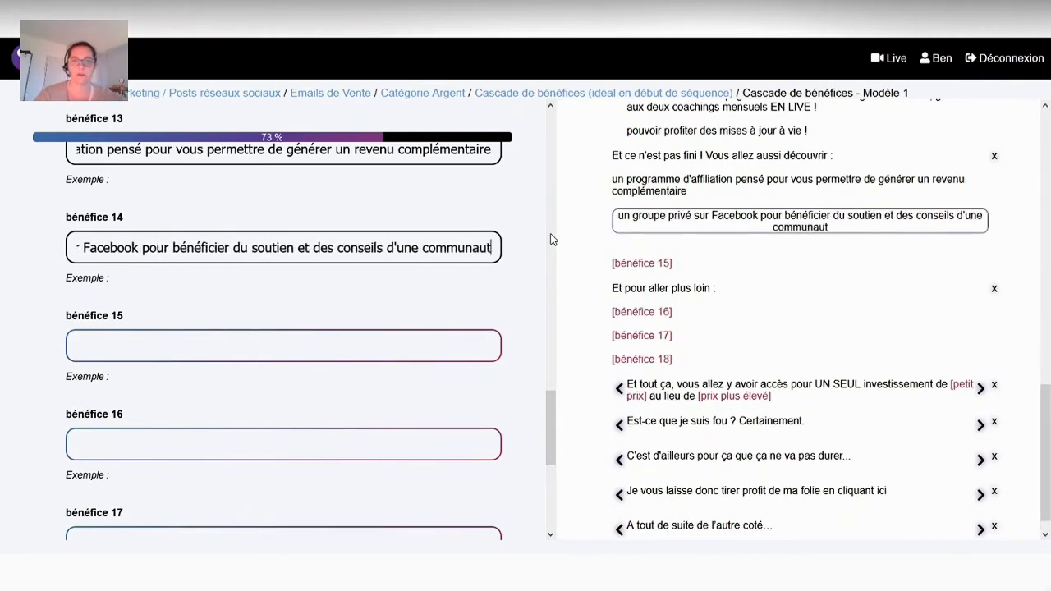
pyautogui.write('é engagée autour de ce magnifiq')
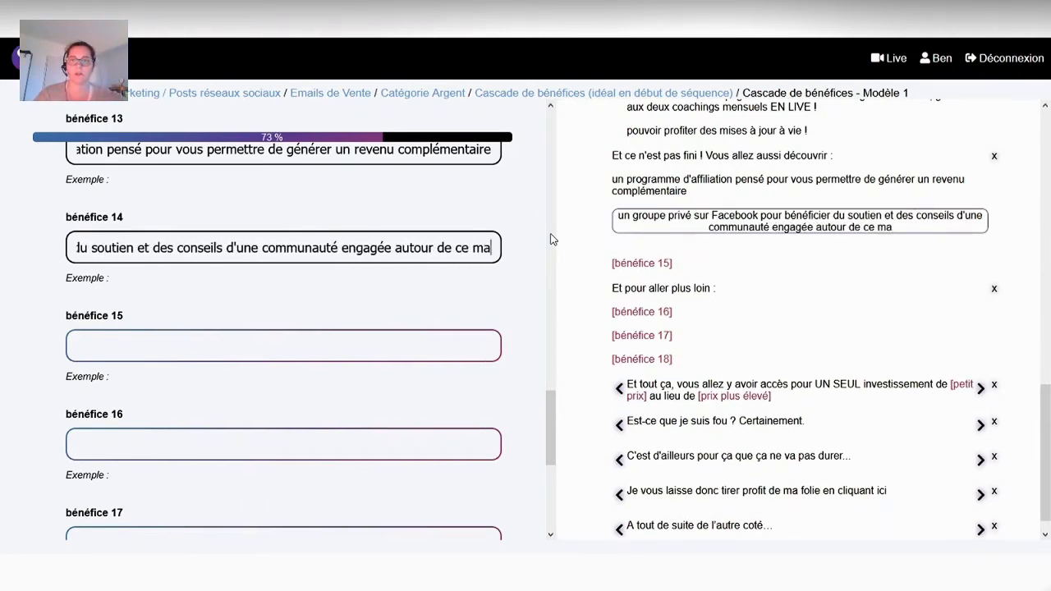
pyautogui.write('ue projet')
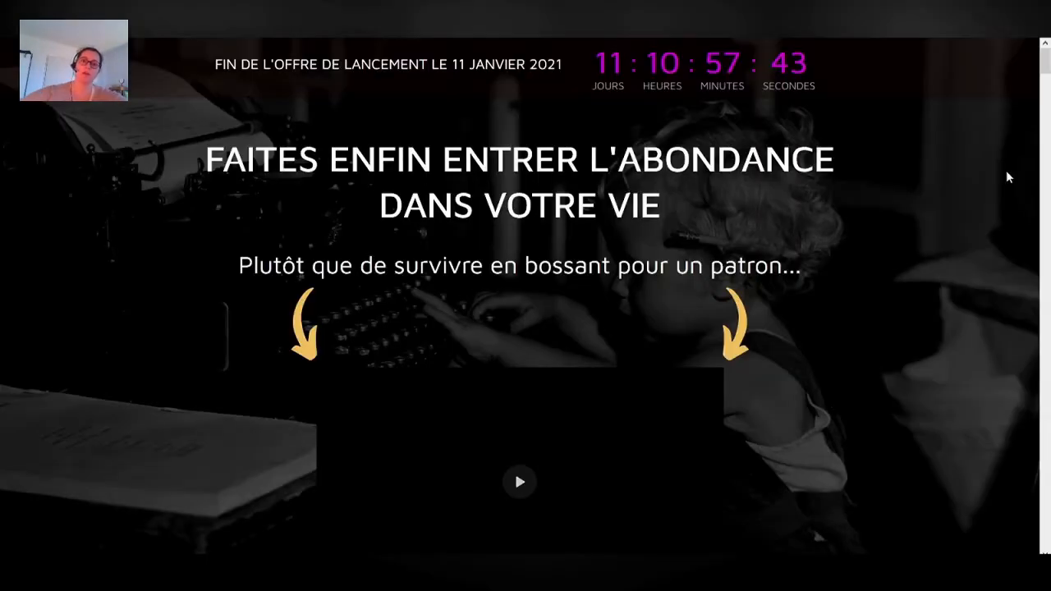
# Step: Set bénéfice 15 to "un avis éclairé et pertinent sur vos actions pour promouvoir Screeber, directement de la part de son créateur", plus the creator's name and "!"
pyautogui.moveTo(1045, 58); pyautogui.dragTo(1048, 116)
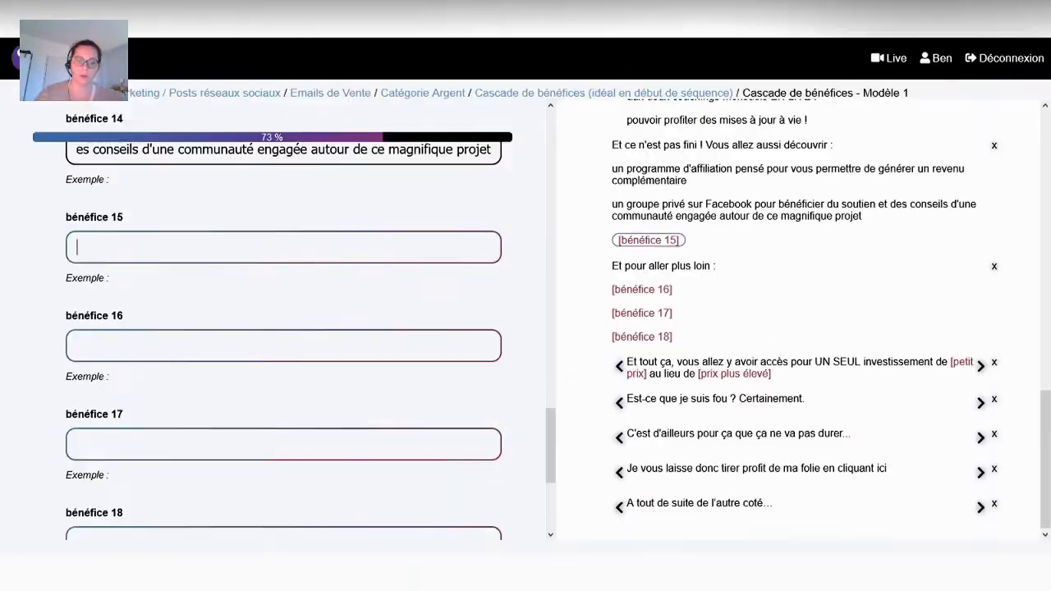
pyautogui.write('un avis éclairé ')
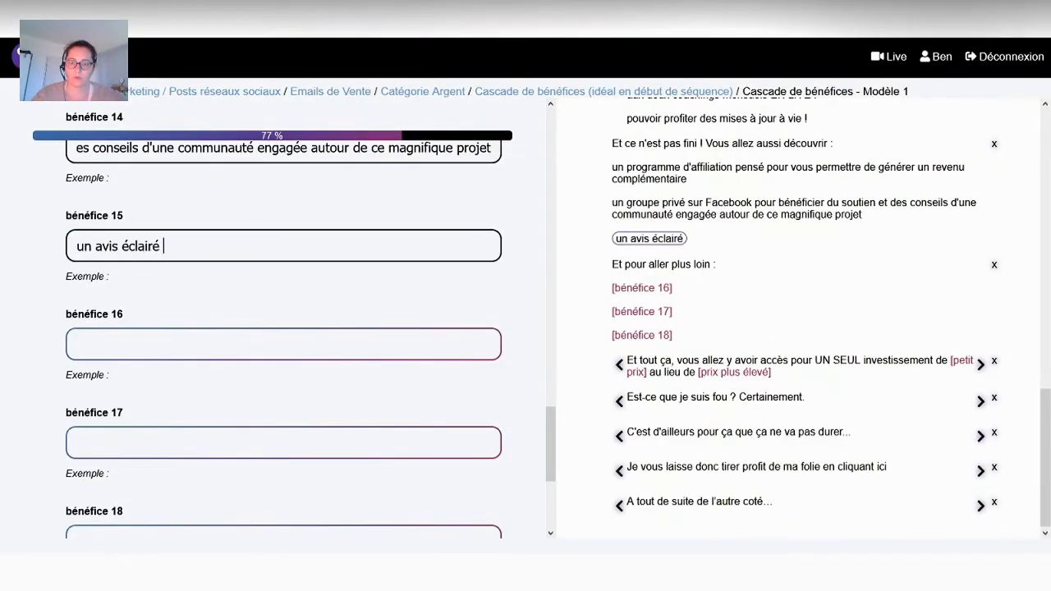
pyautogui.write('et pertinent sur vos actions pour promouvoir Screeber, di')
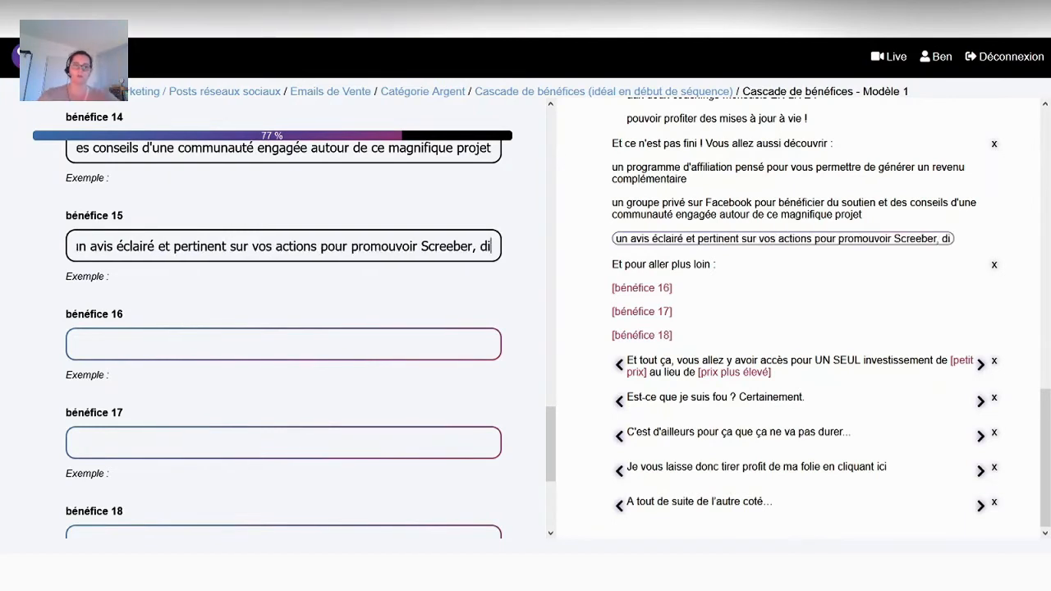
pyautogui.write('rectement de la part de so')
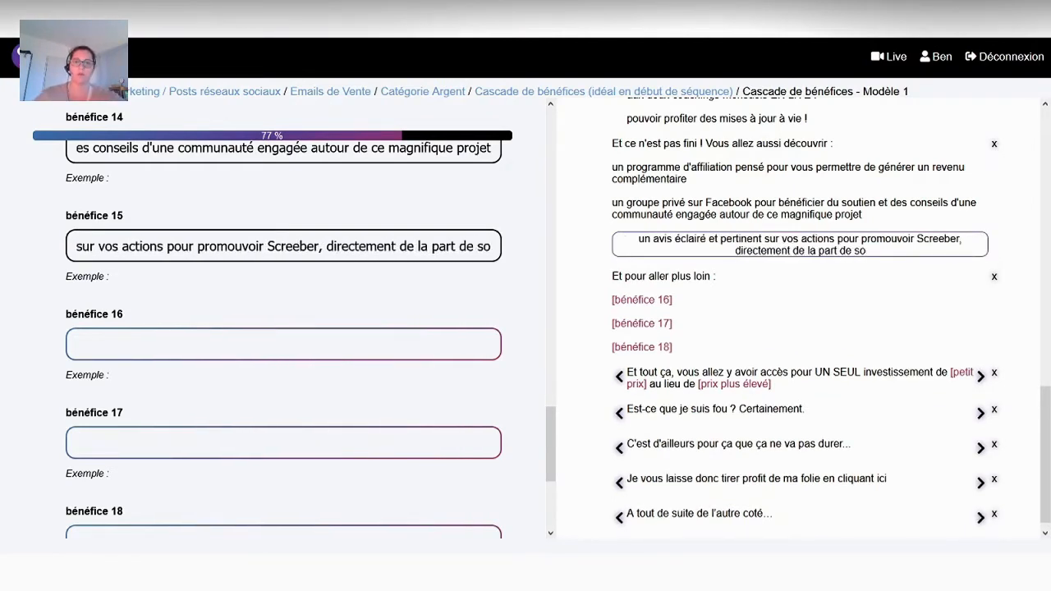
pyautogui.write('n créa')
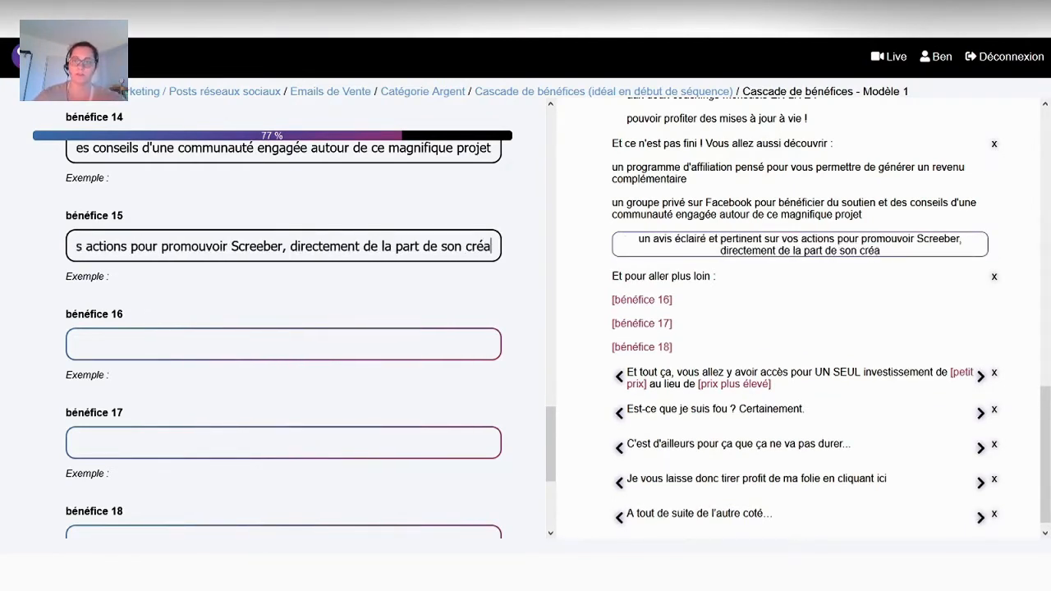
pyautogui.write('teur Cédric Floris !')
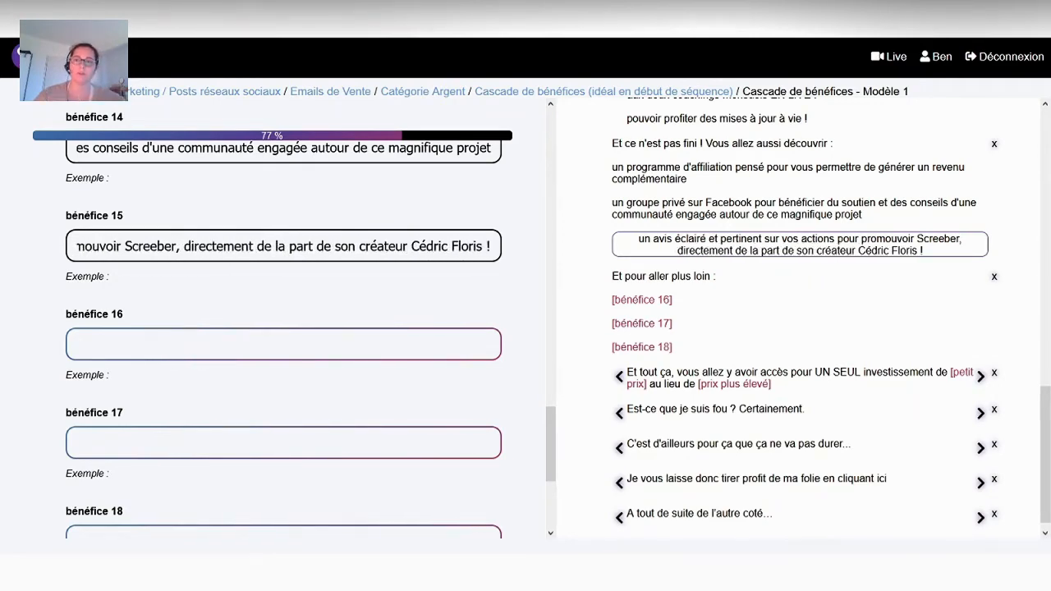
# Step: Begin bénéfice 16 with "Je vous offre de gagner encore plus de crédibilité sur les réseaux sociaux, tout en gagnant du temps,"
pyautogui.press('Tab')
pyautogui.write('Je ')
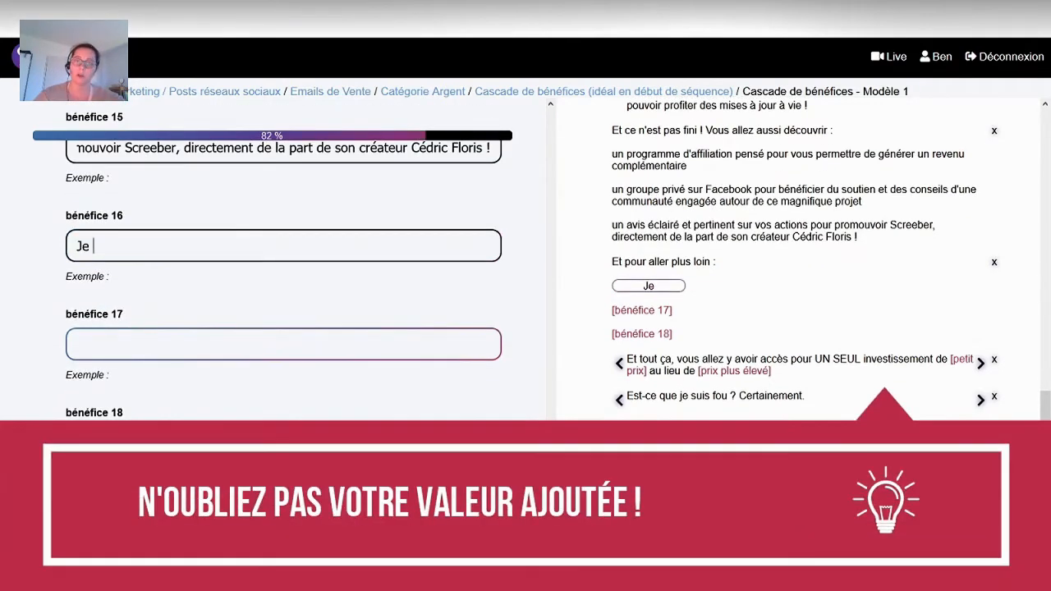
pyautogui.write('vous offre de gag')
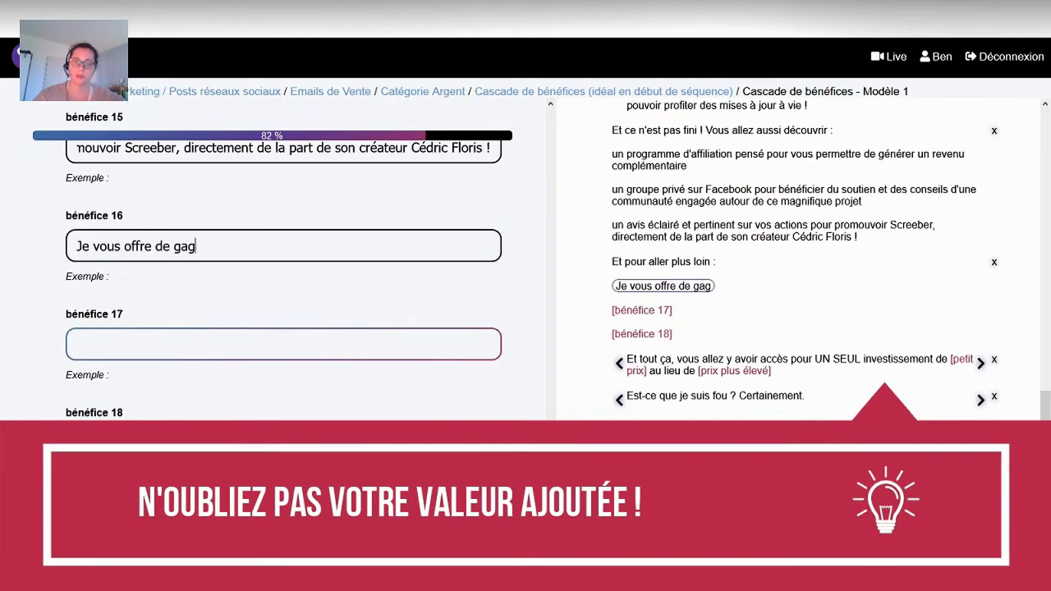
pyautogui.write('ner encore plus de crédibilité sur les réseau')
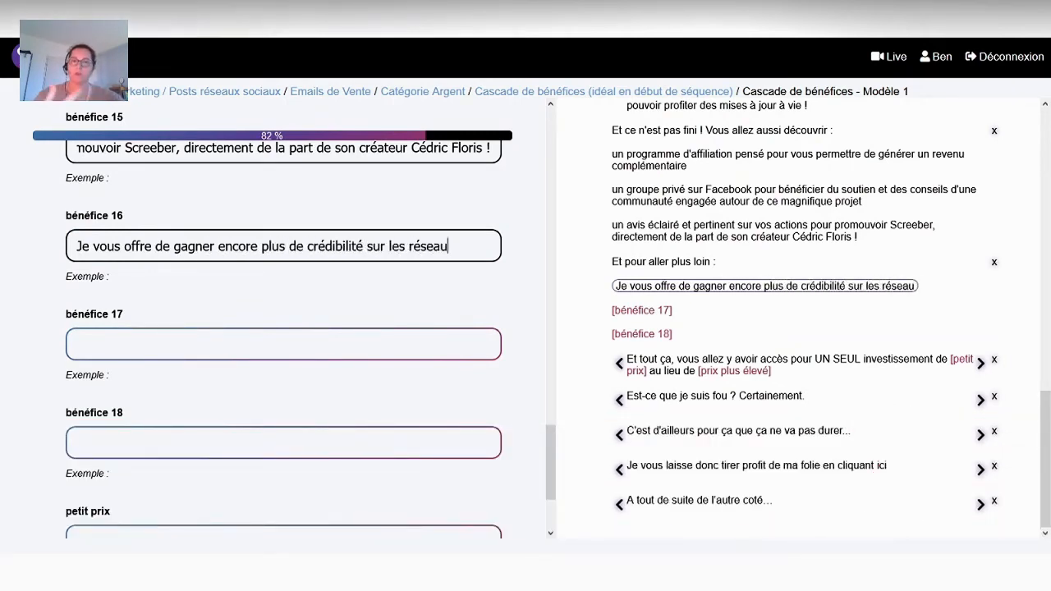
pyautogui.write('tabilité sur les réseaux sociaux, tout en gagnant du temps,')
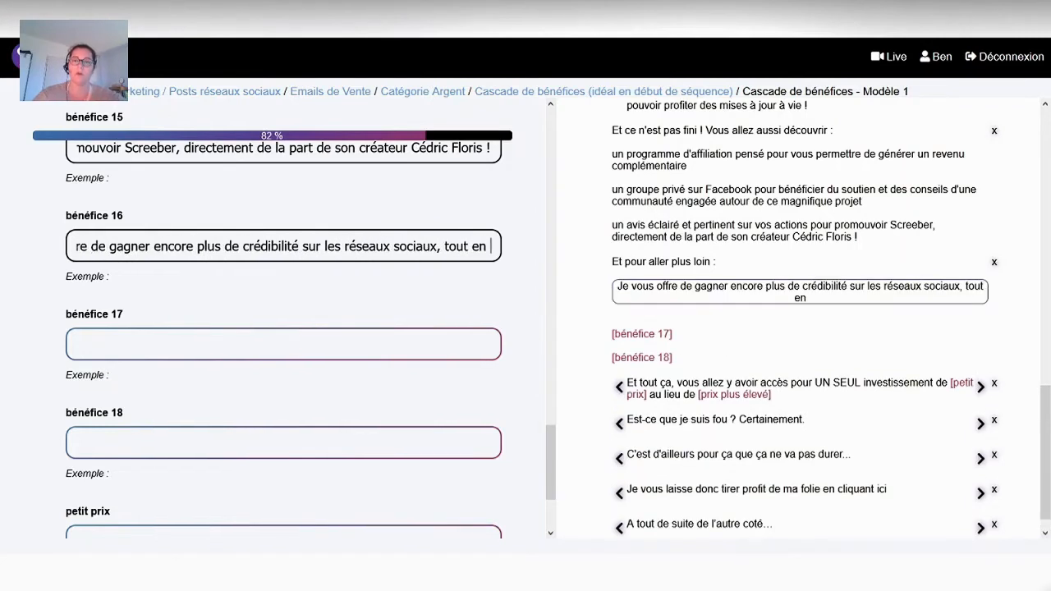
# Step: Complete bénéfice 16 with "grâce à mon calendrier de publication d'une valeur de 97€"
pyautogui.write(' grâce ')
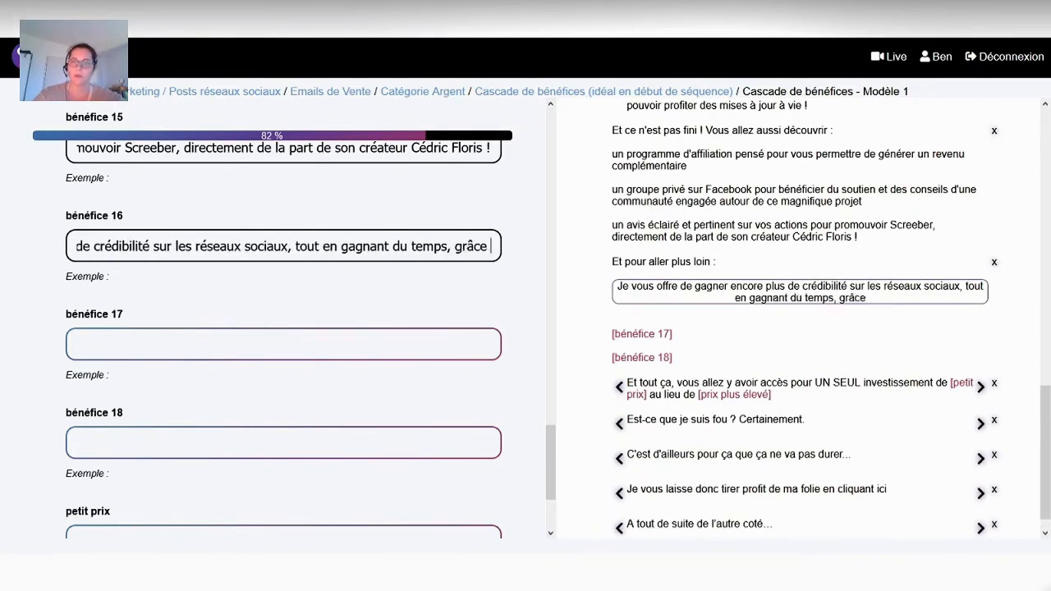
pyautogui.write('à mon calendrier de publication')
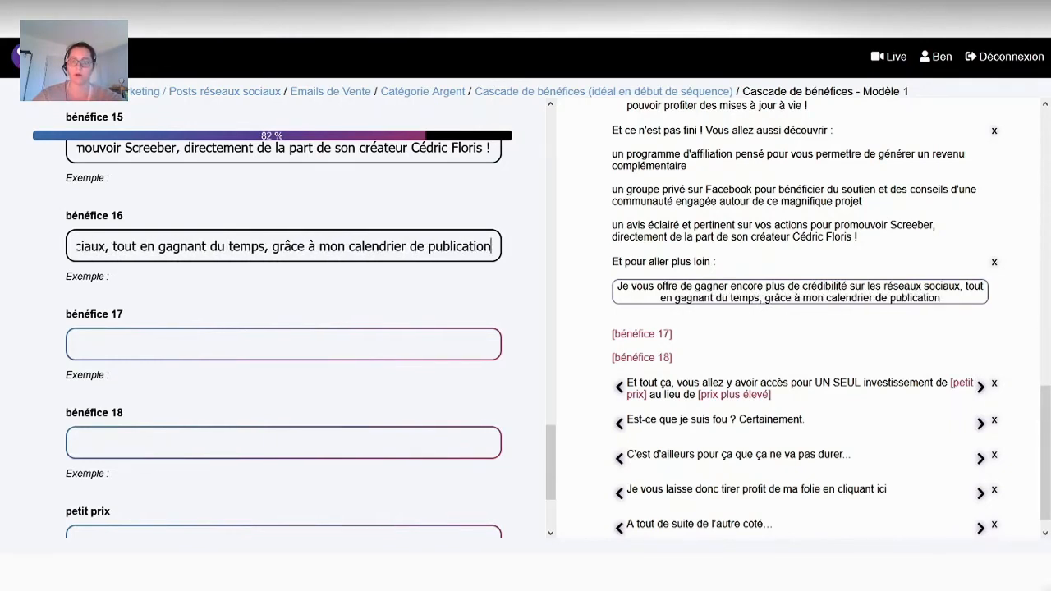
pyautogui.write(" d'une")
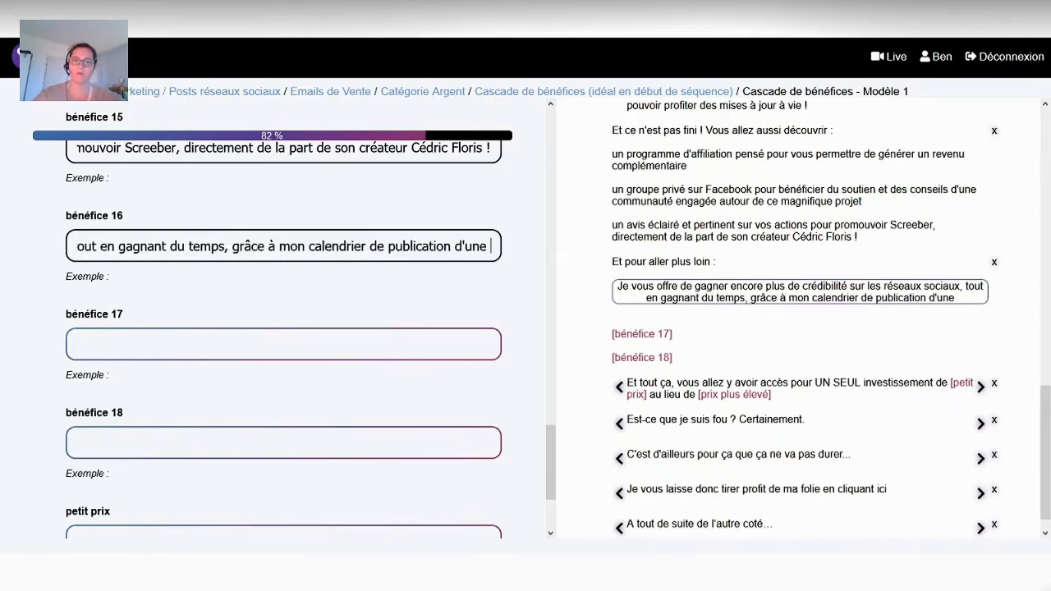
pyautogui.write(' valeur de 97€')
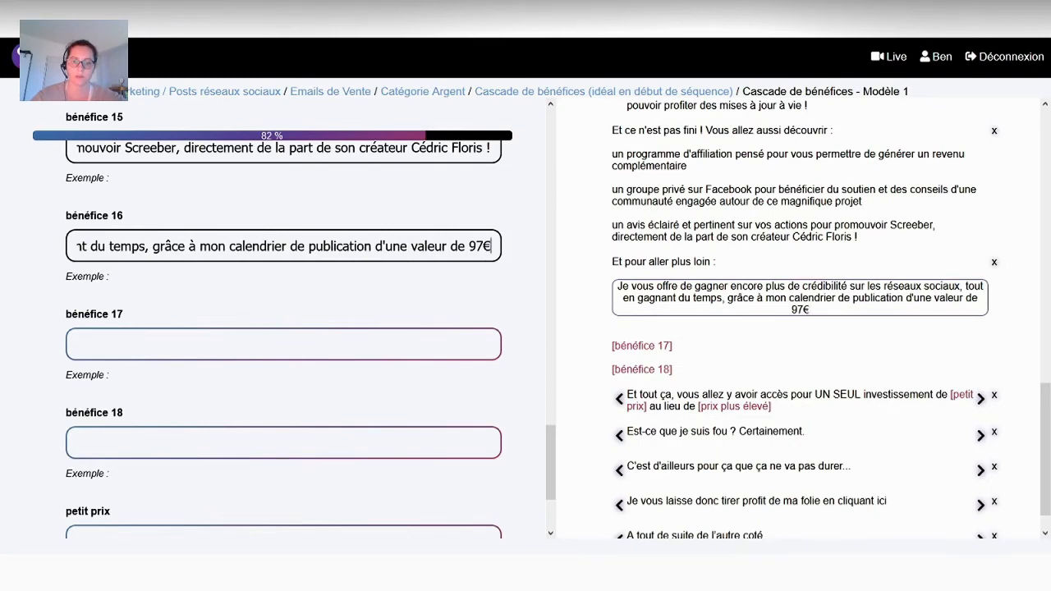
# Step: Set bénéfice 17 to "Vous accéderez à ma formation Facebook débutants pour vous aider à promouvoir Screeber"
pyautogui.press('Tab')
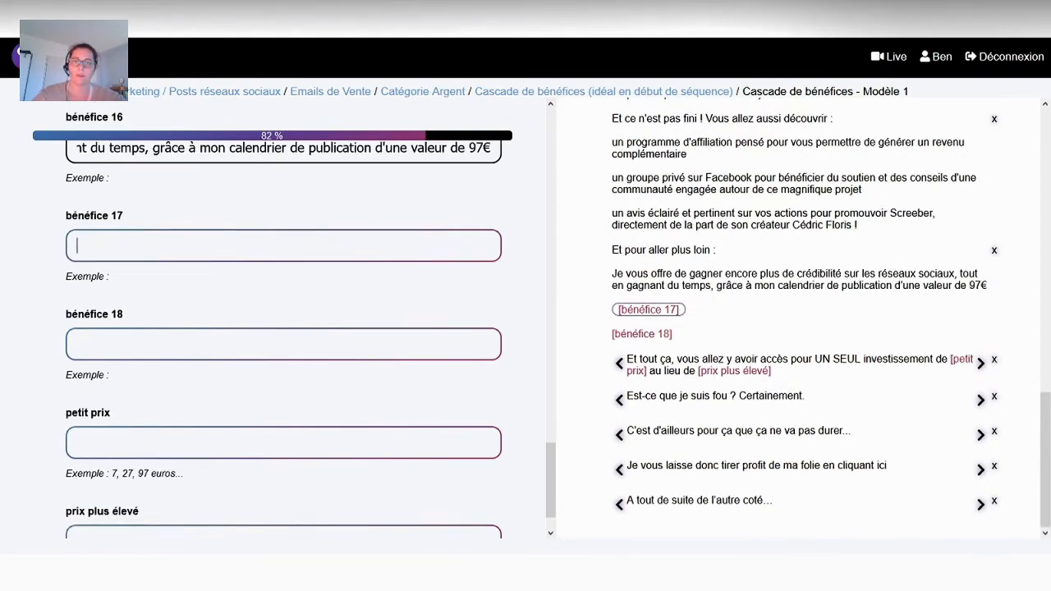
pyautogui.write('Vous a')
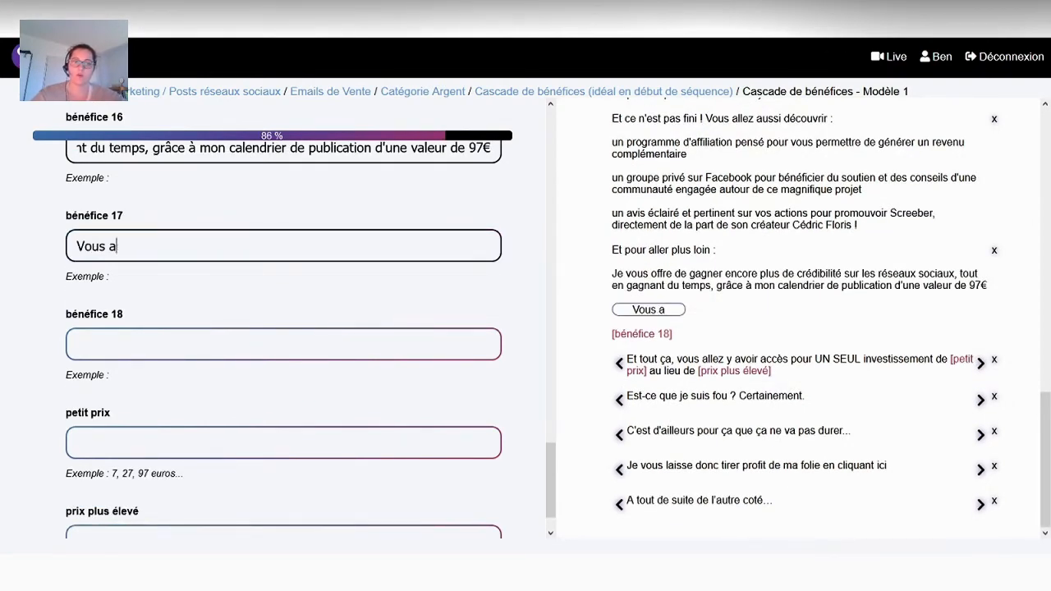
pyautogui.write('ccéderez à')
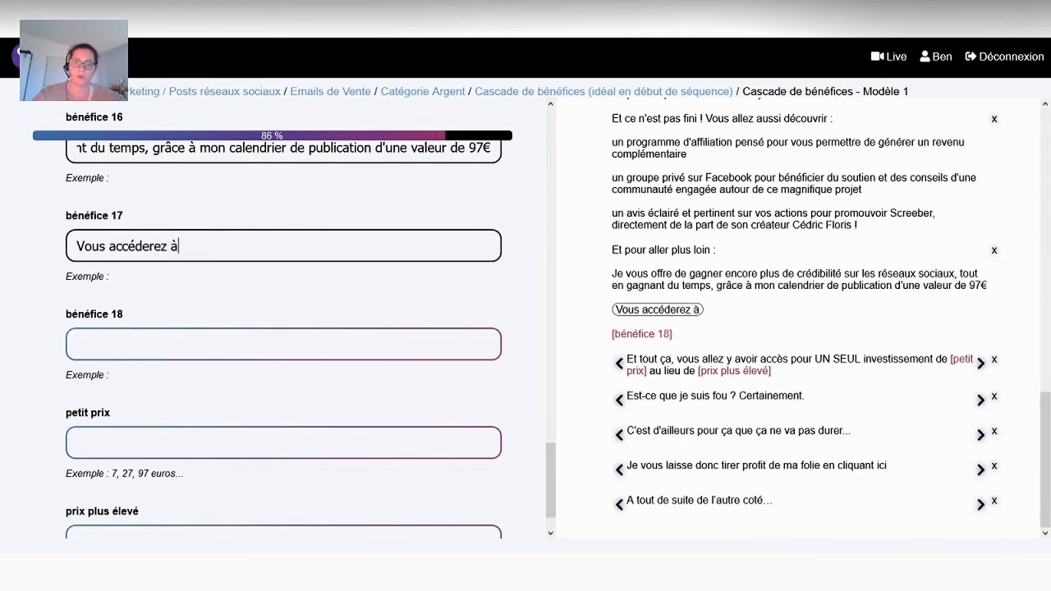
pyautogui.write(' ma formation facebbo')
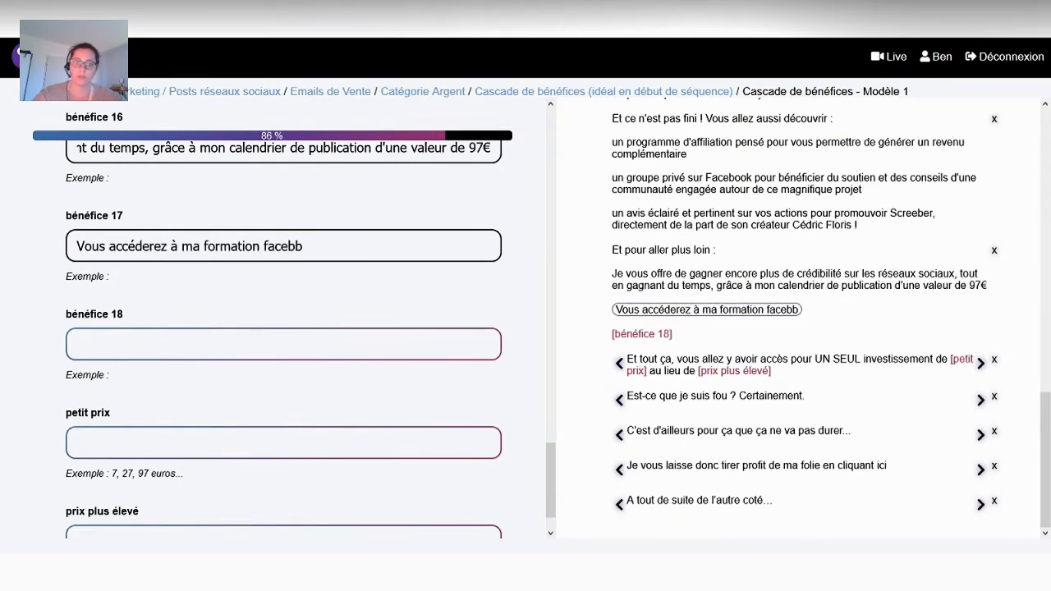
pyautogui.press('BackSpace')
pyautogui.press('BackSpace')
pyautogui.press('BackSpace')
pyautogui.write('Facebook ')
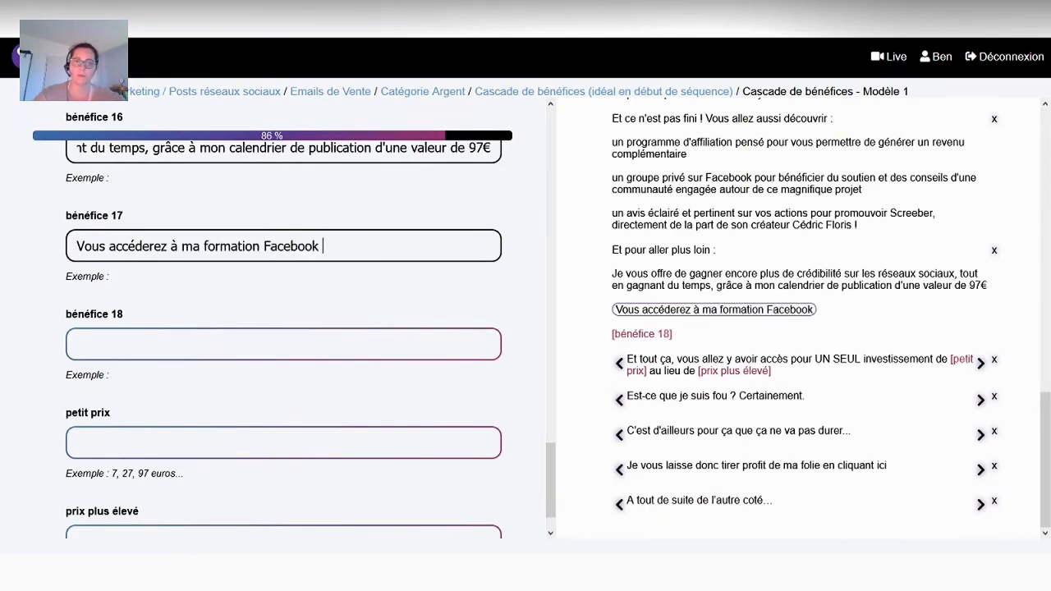
pyautogui.write('débutants pour ')
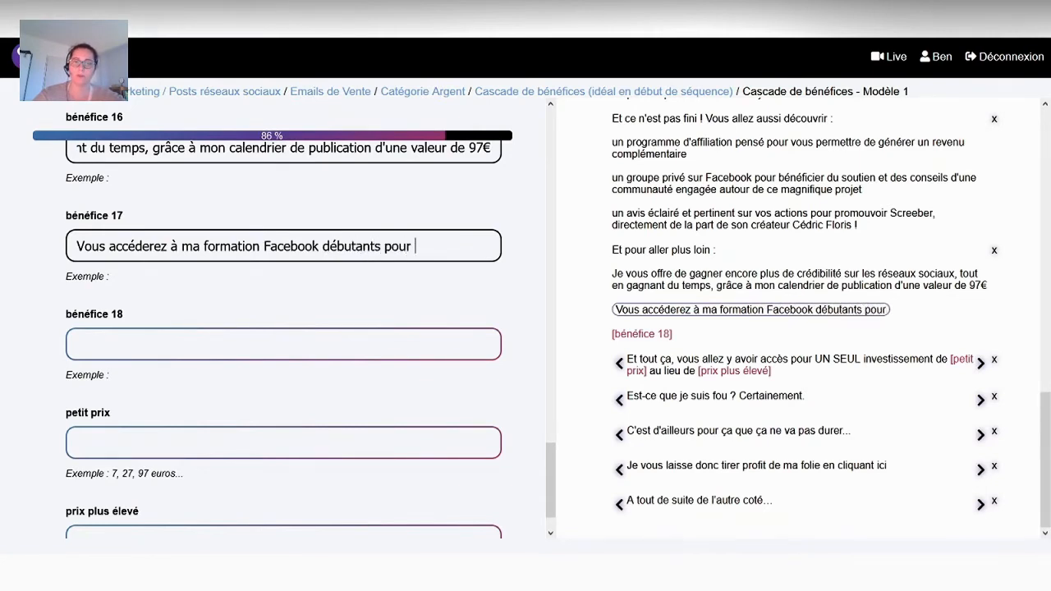
pyautogui.write('vous aider à promouv')
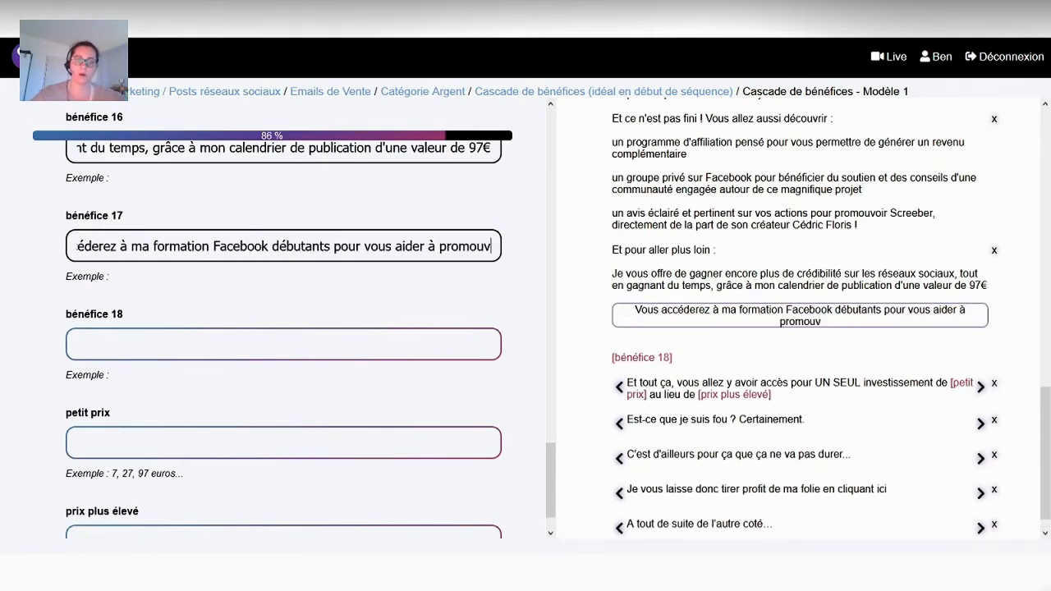
pyautogui.write('oir Screeber')
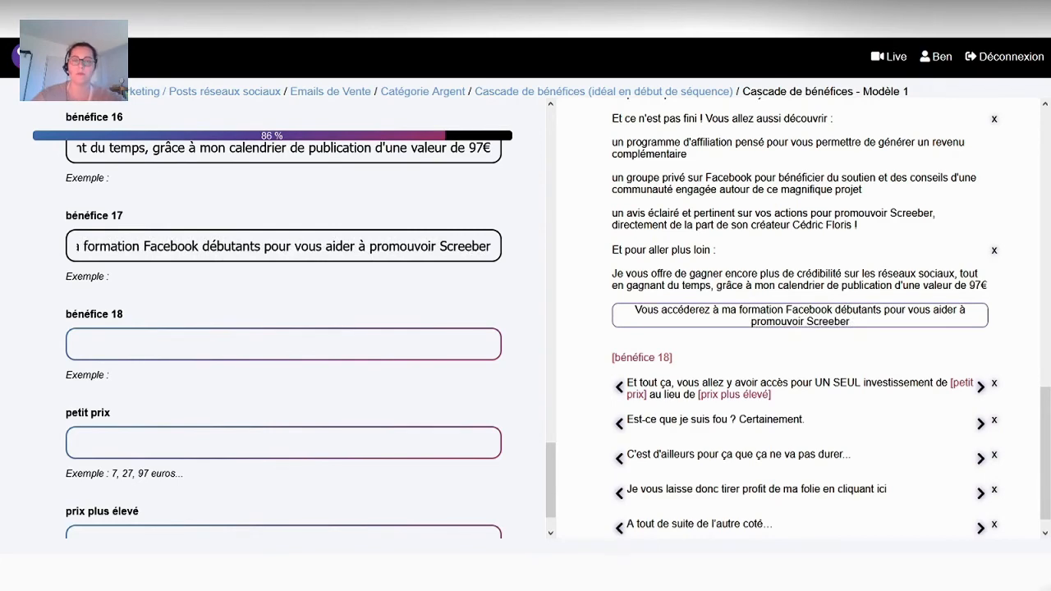
# Step: Begin bénéfice 18 with "Je m'engage à vos côtés pour vous aider à gagner vos 1ères commissions : je vous offre mon tunnel de vente"
pyautogui.press('Tab')
pyautogui.write('Je')
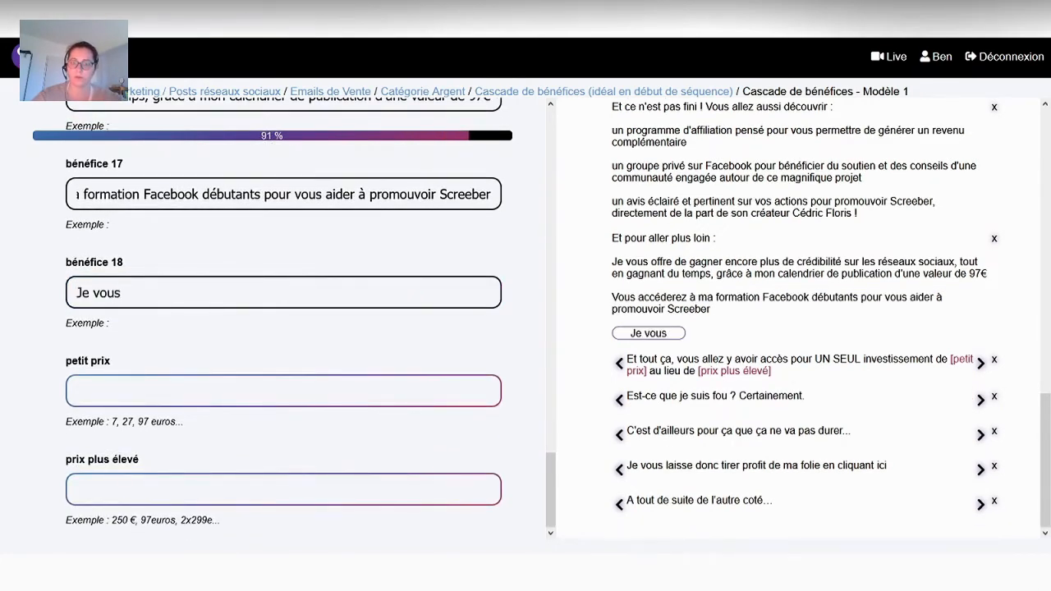
pyautogui.write(" m'engage à v")
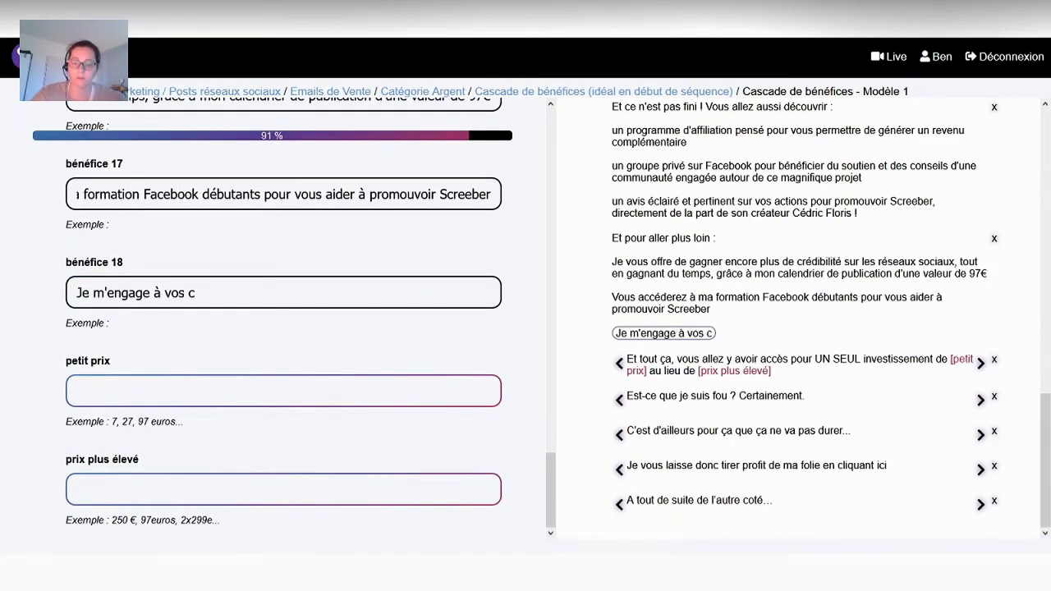
pyautogui.write('os côtés pour vous aide')
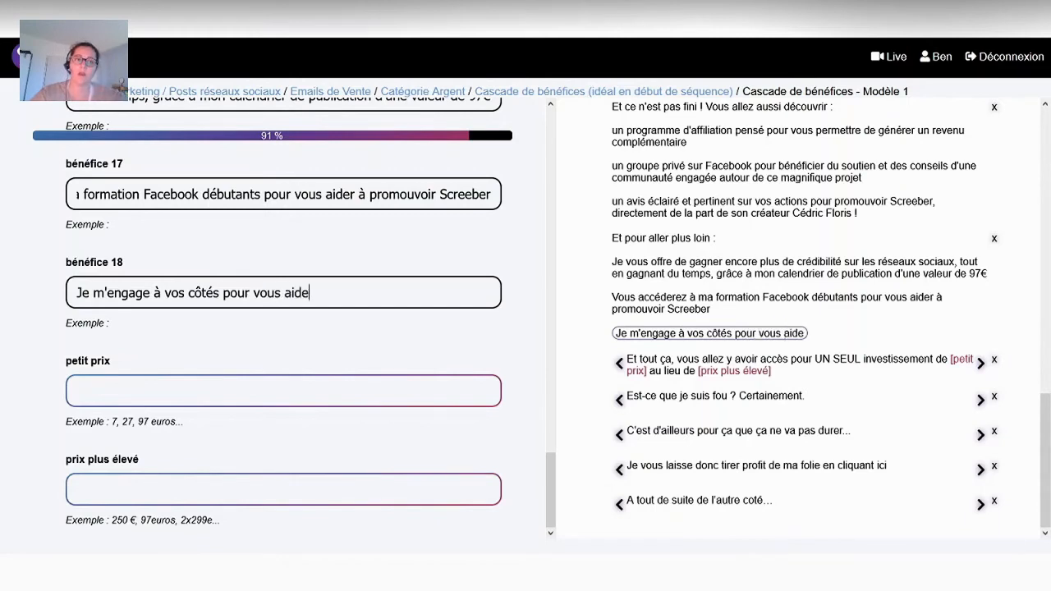
pyautogui.write('r à gagner vos 1ères ')
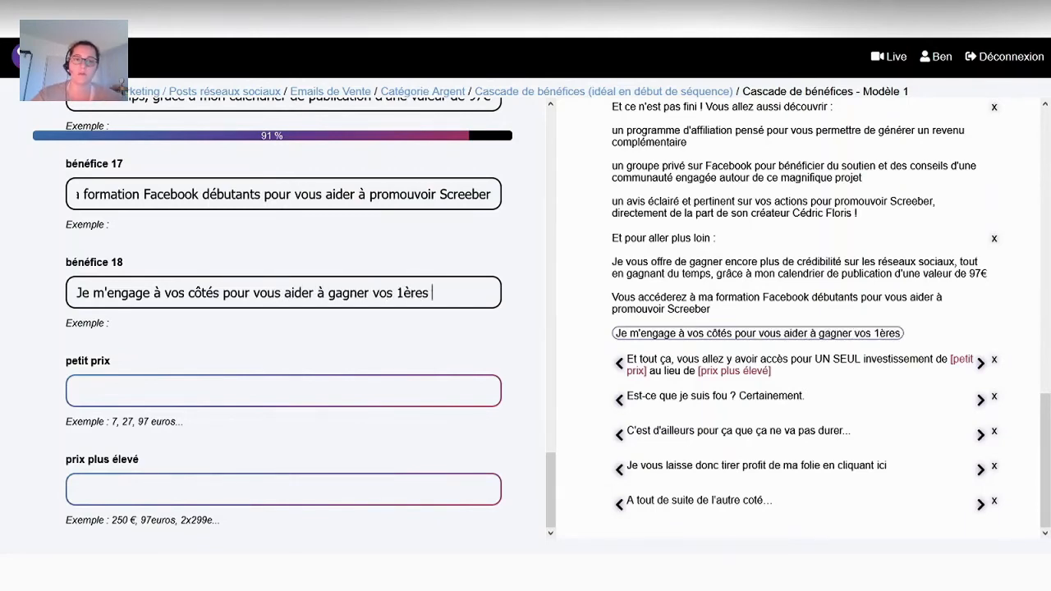
pyautogui.write('commissions : je vou')
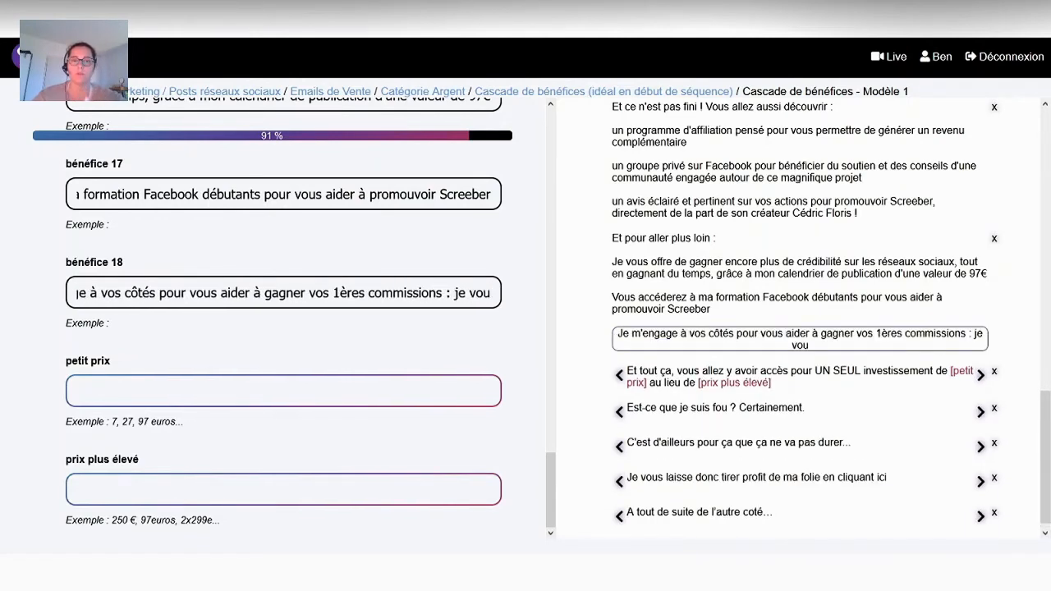
pyautogui.write('s offre mon tunnel de vente')
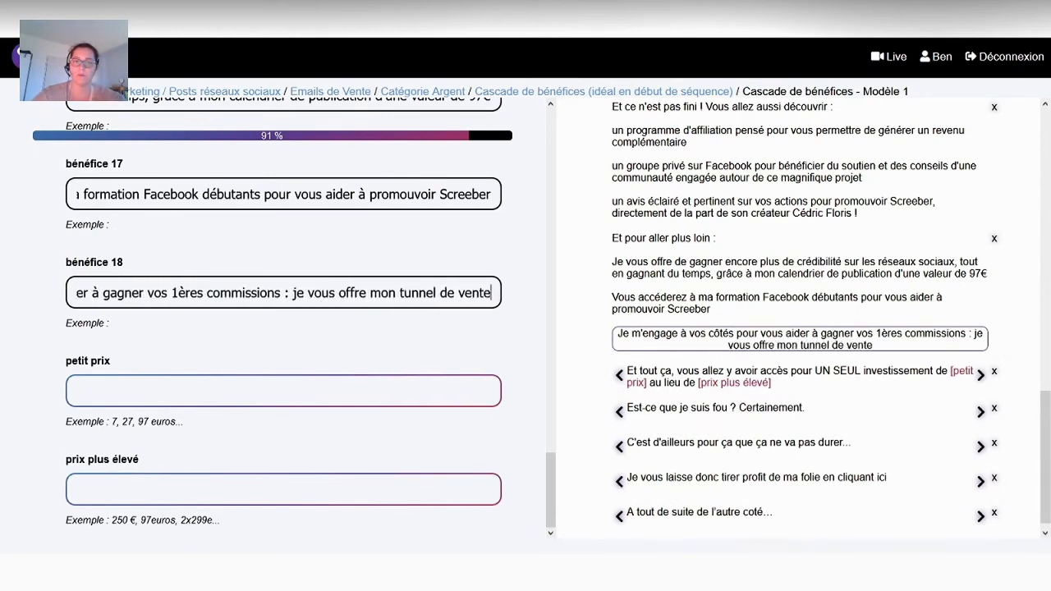
# Step: Complete bénéfice 18 with "100% Screeber, et j'organise des coachings régulièrement pour répondre à vos questions et vous aider à surmonter vos difficultés"
pyautogui.write(' 100% ')
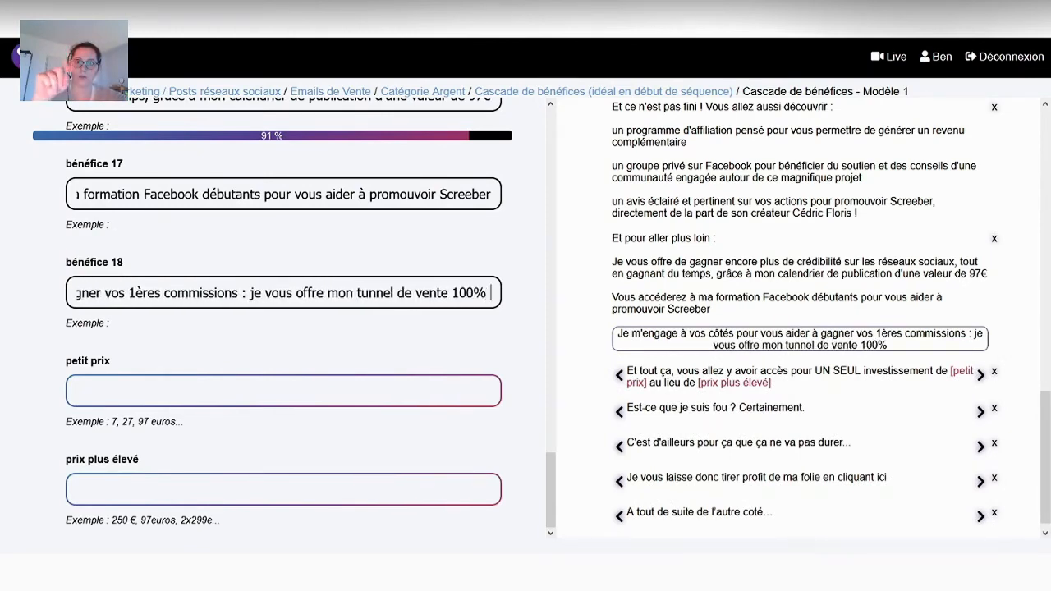
pyautogui.write("Screeber, et j'organis")
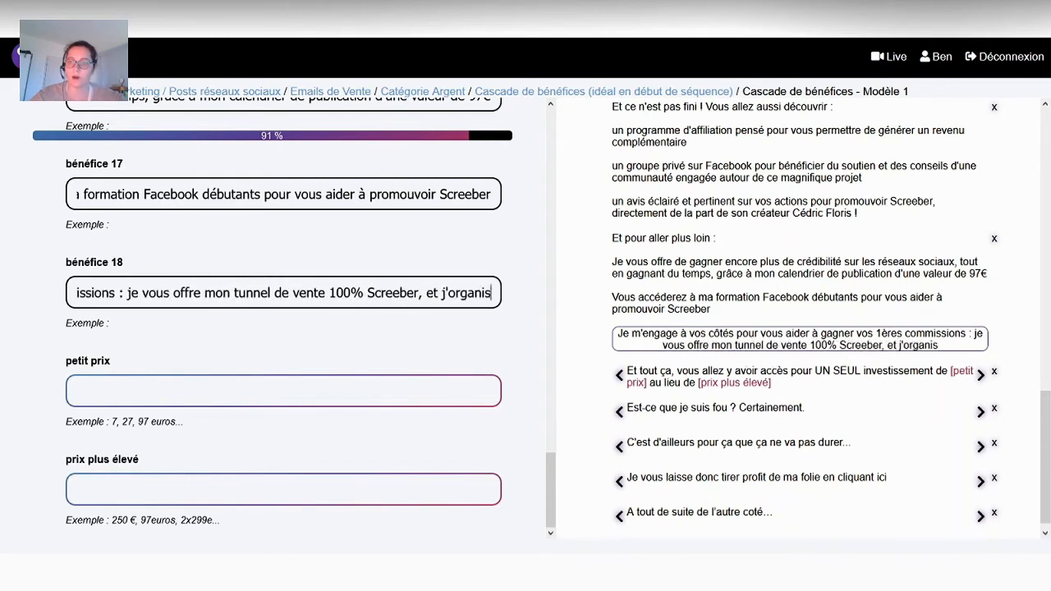
pyautogui.write('e des coachings r')
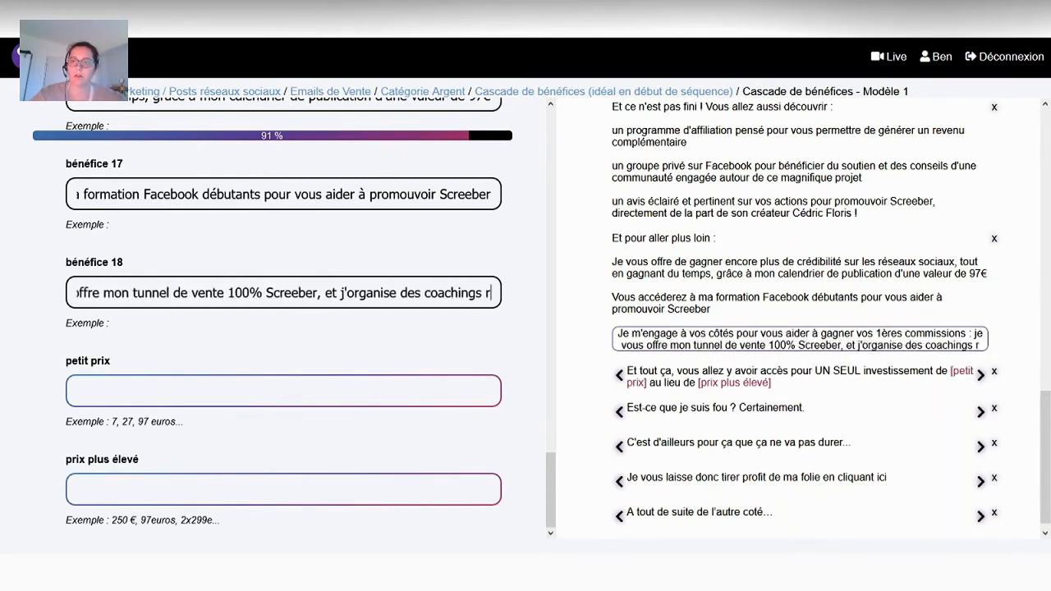
pyautogui.write('éguliérement pour répon')
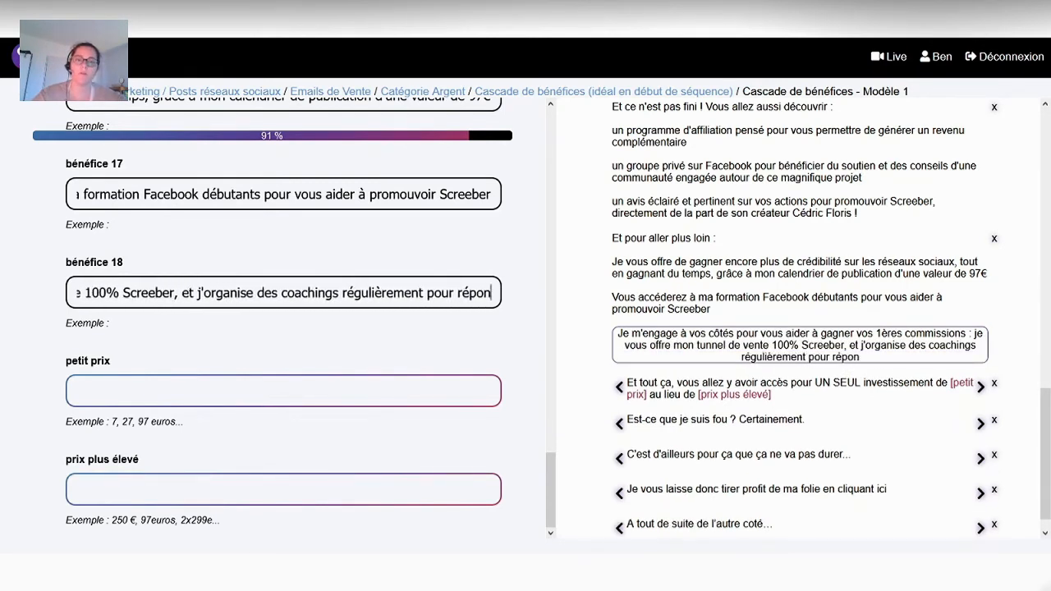
pyautogui.write('dre à vos questions et')
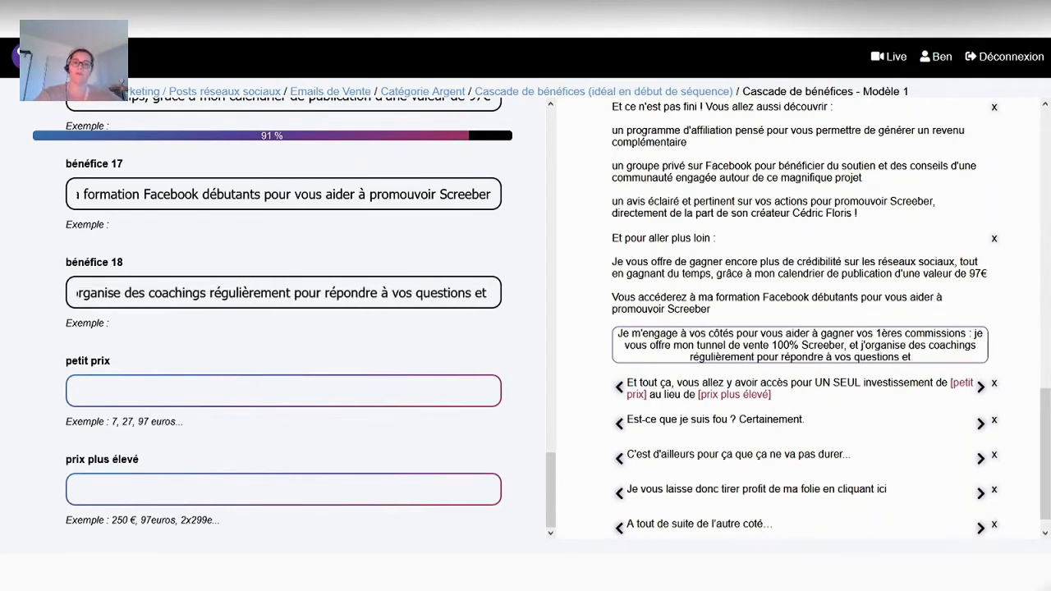
pyautogui.write(' vous aider à ')
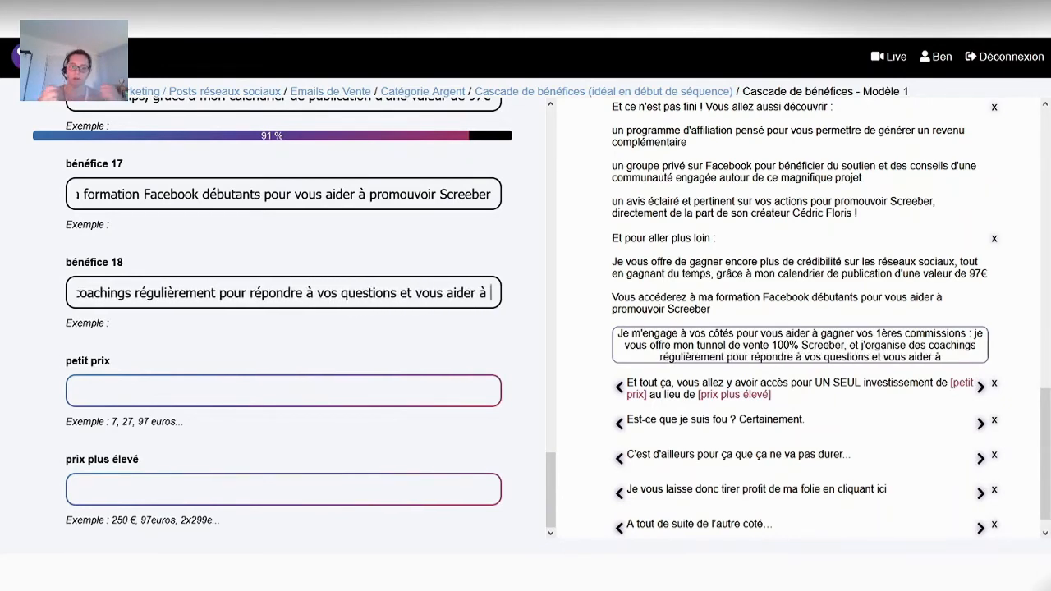
pyautogui.write('surmonter vos di')
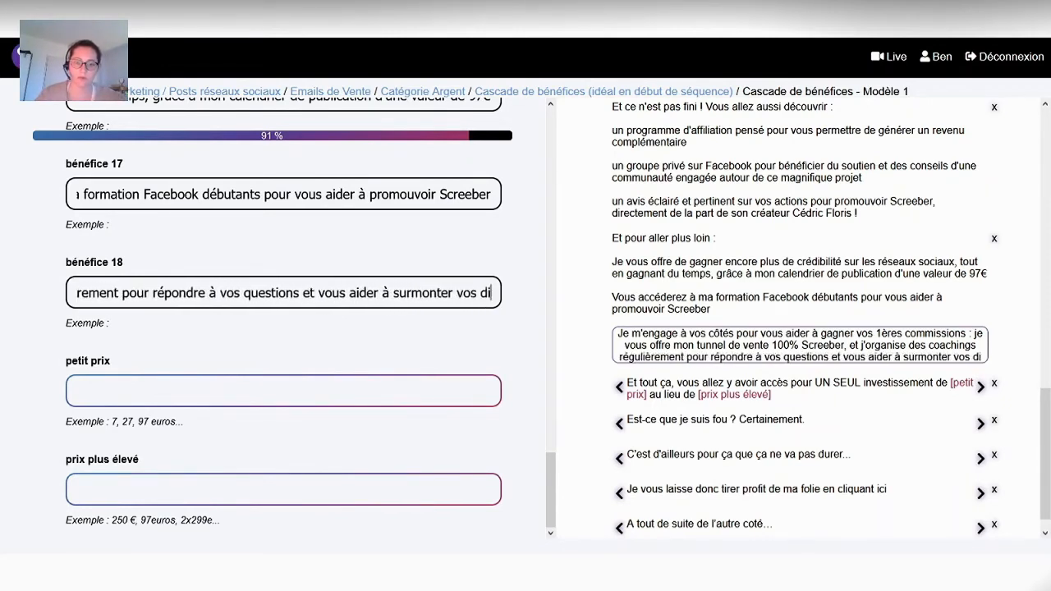
pyautogui.write('fficultés')
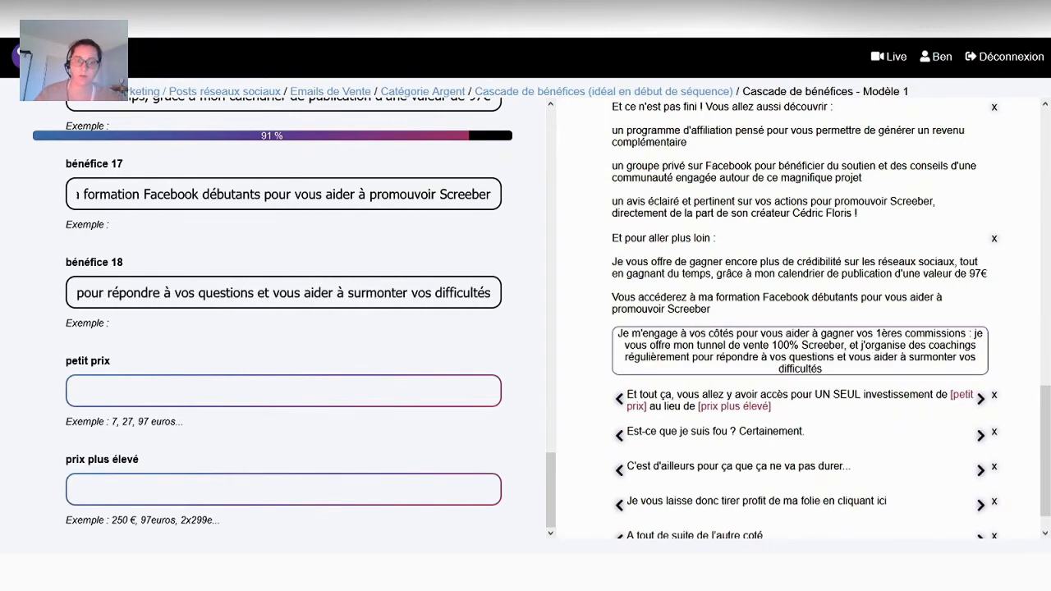
# Step: Check the alternative pricing sentence, return to the "au lieu de [prix plus élevé]" variant and set petit prix to 97€
pyautogui.click(980, 401)
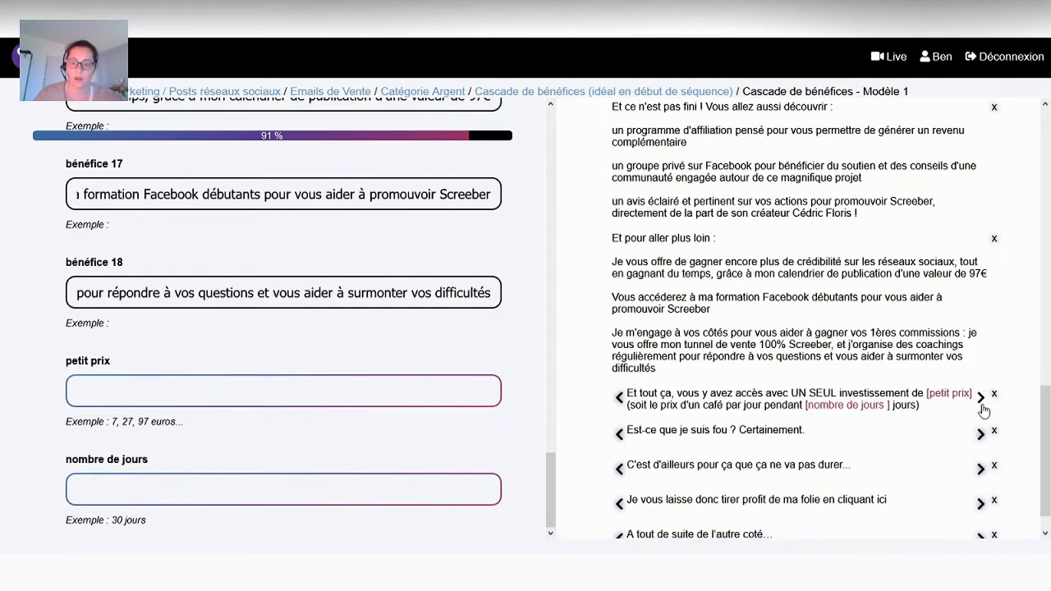
pyautogui.click(981, 399)
pyautogui.click(312, 381)
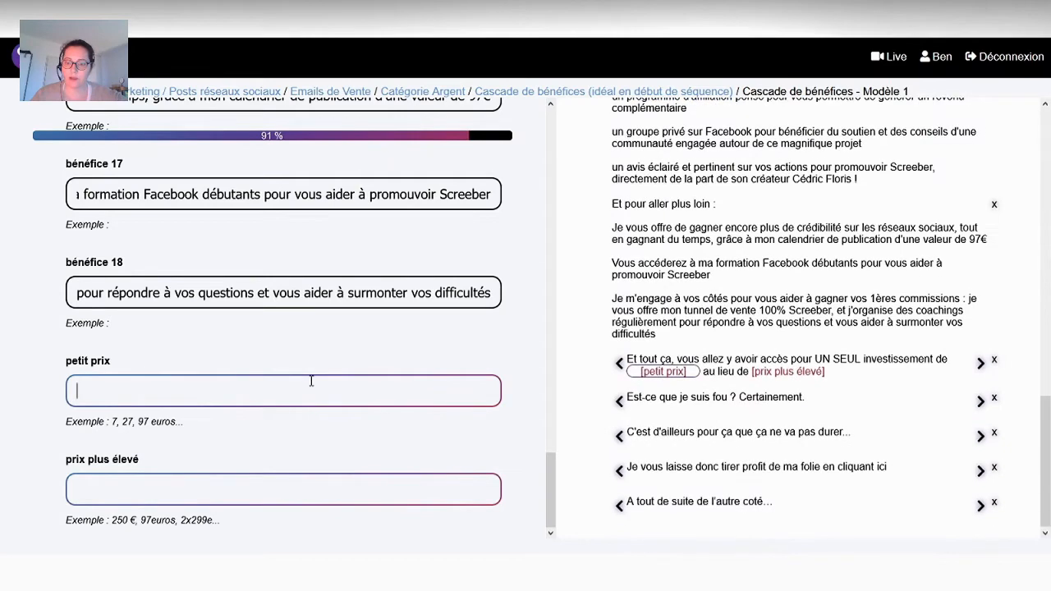
pyautogui.write('97€')
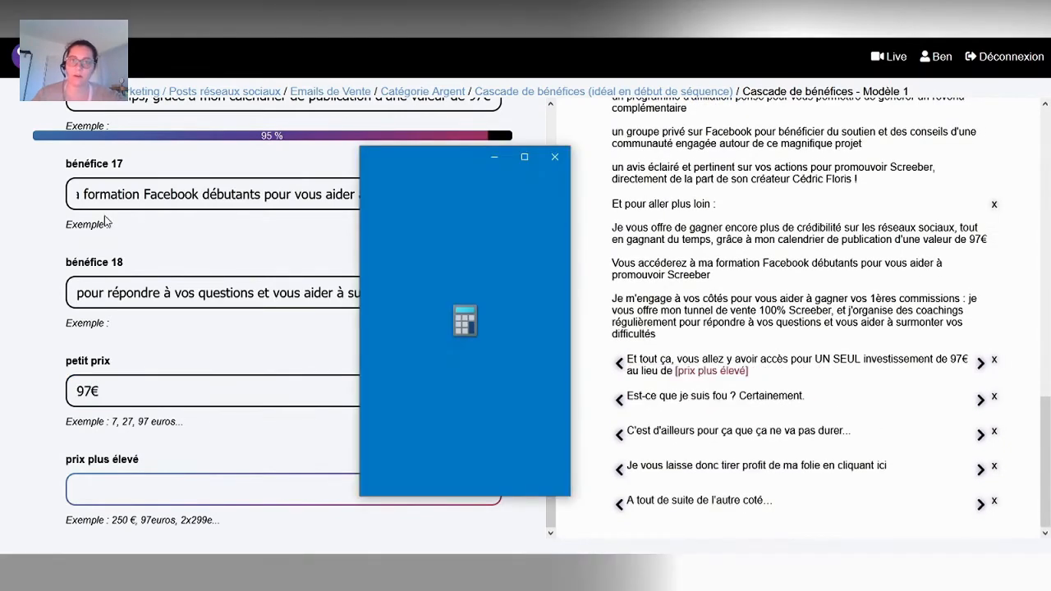
# Step: Calculate 97 × 12 + 697 in the Windows Calculator and set prix plus élevé to 1871€ in the template
pyautogui.click(488, 374)
pyautogui.click(402, 375)
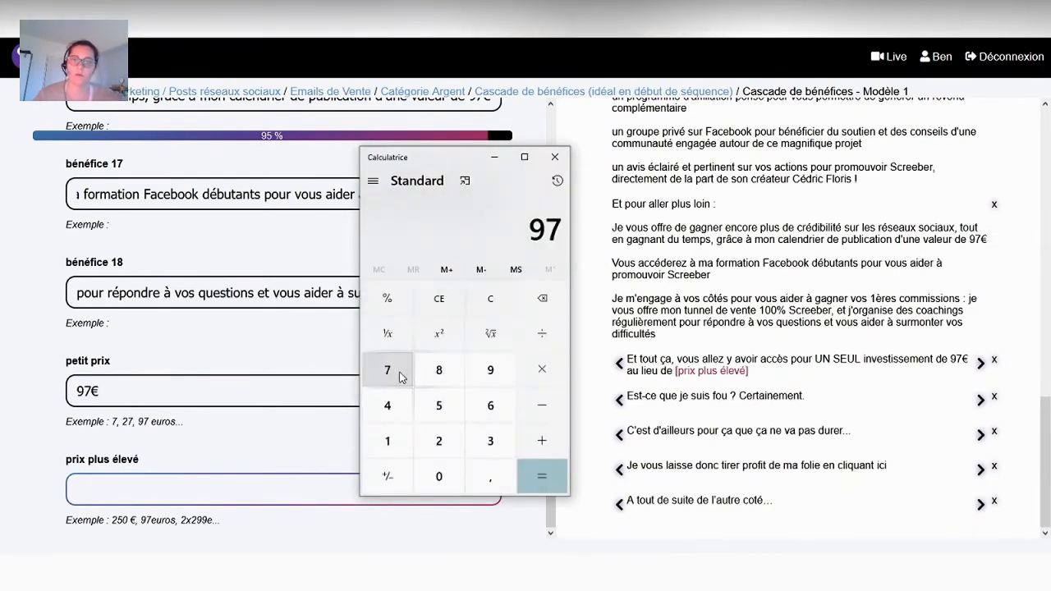
pyautogui.click(541, 368)
pyautogui.click(387, 443)
pyautogui.click(435, 441)
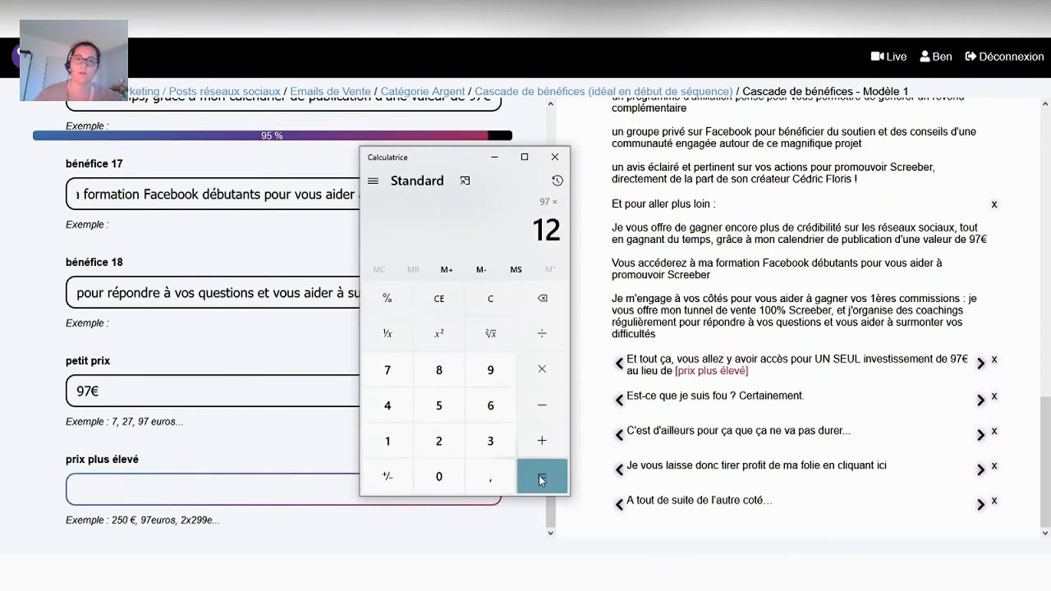
pyautogui.click(538, 474)
pyautogui.click(541, 439)
pyautogui.click(494, 403)
pyautogui.click(490, 370)
pyautogui.click(399, 374)
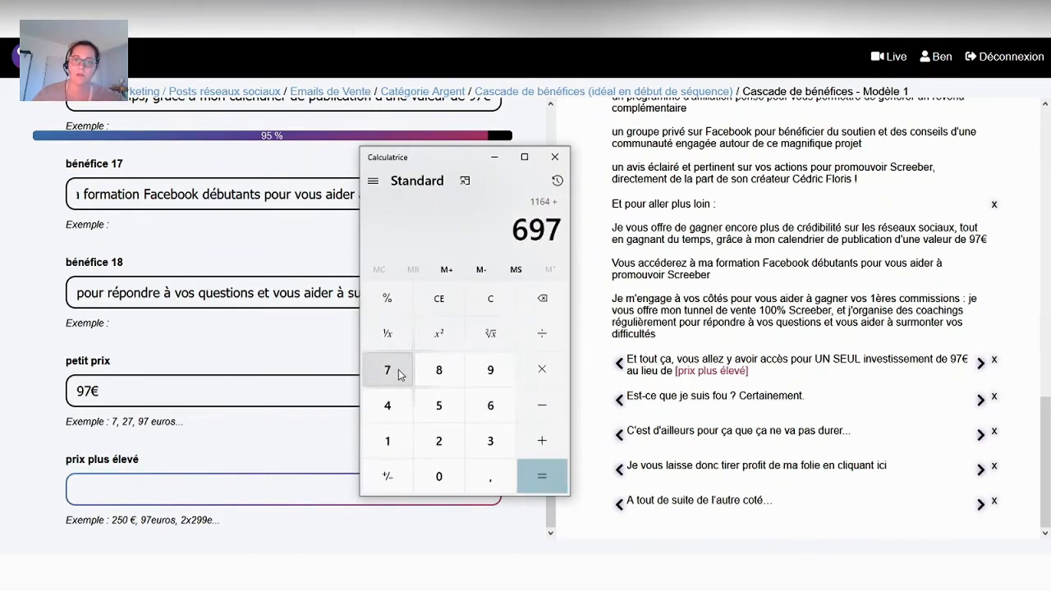
pyautogui.click(544, 476)
pyautogui.click(307, 490)
pyautogui.write('1871€')
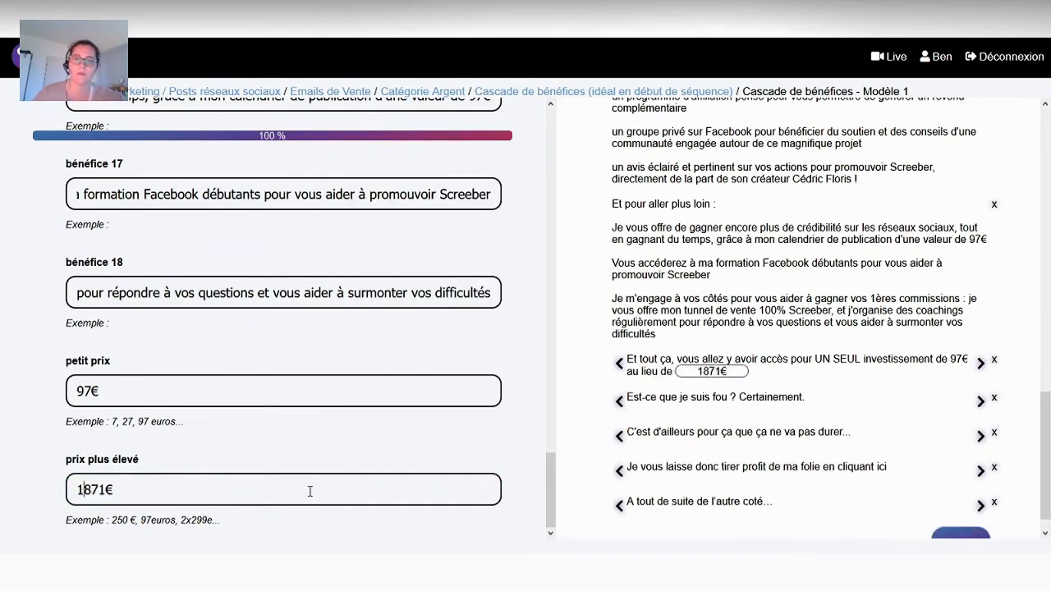
# Step: Switch the closing lines to the variants "je suis folle", "cette offre ne peut pas durer" and "Avant que je ne reprenne mes esprits"
pyautogui.click(979, 402)
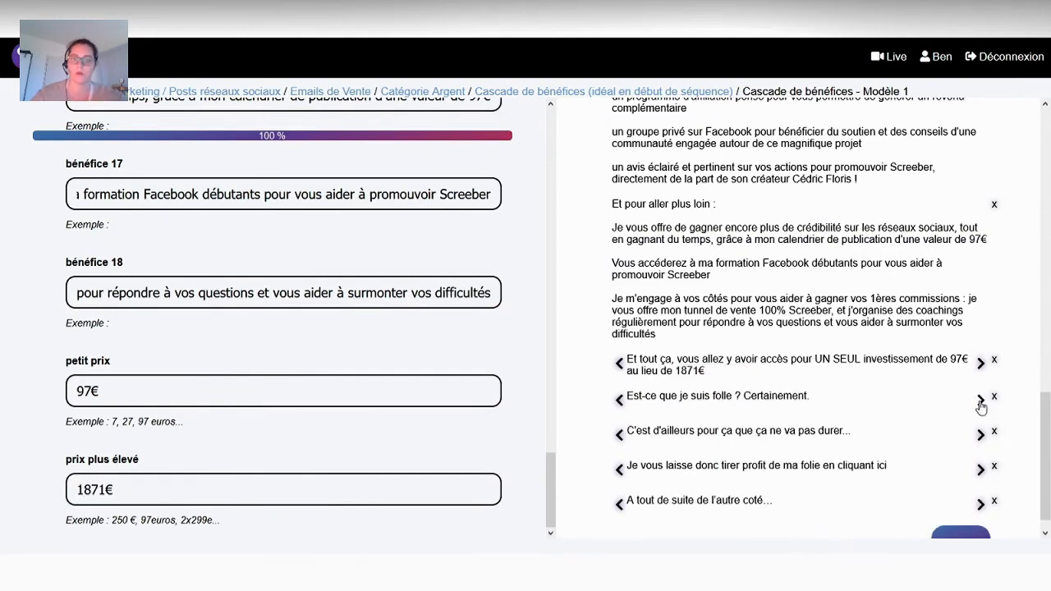
pyautogui.click(979, 435)
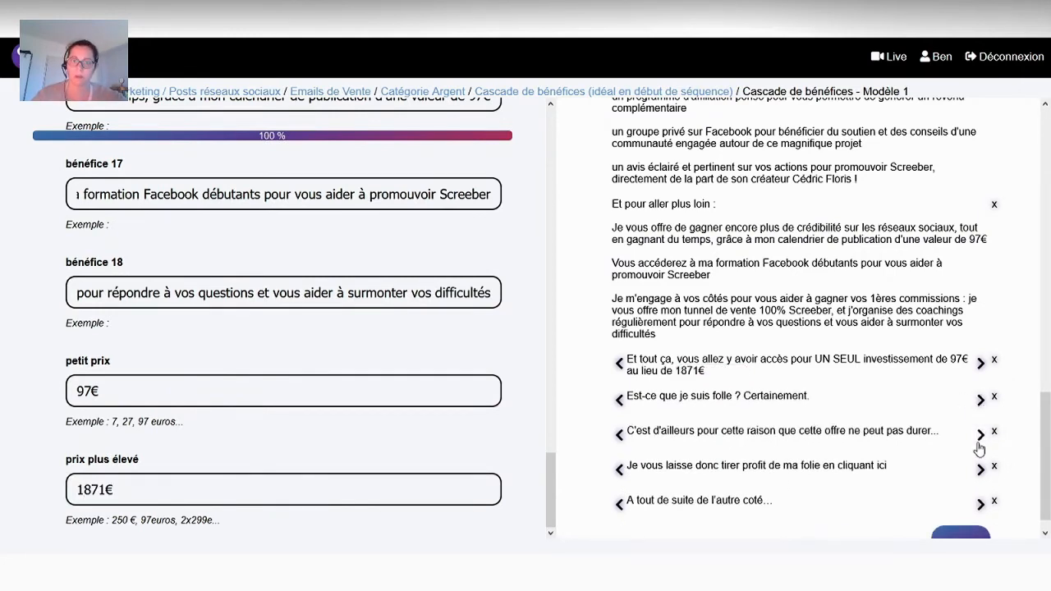
pyautogui.click(979, 470)
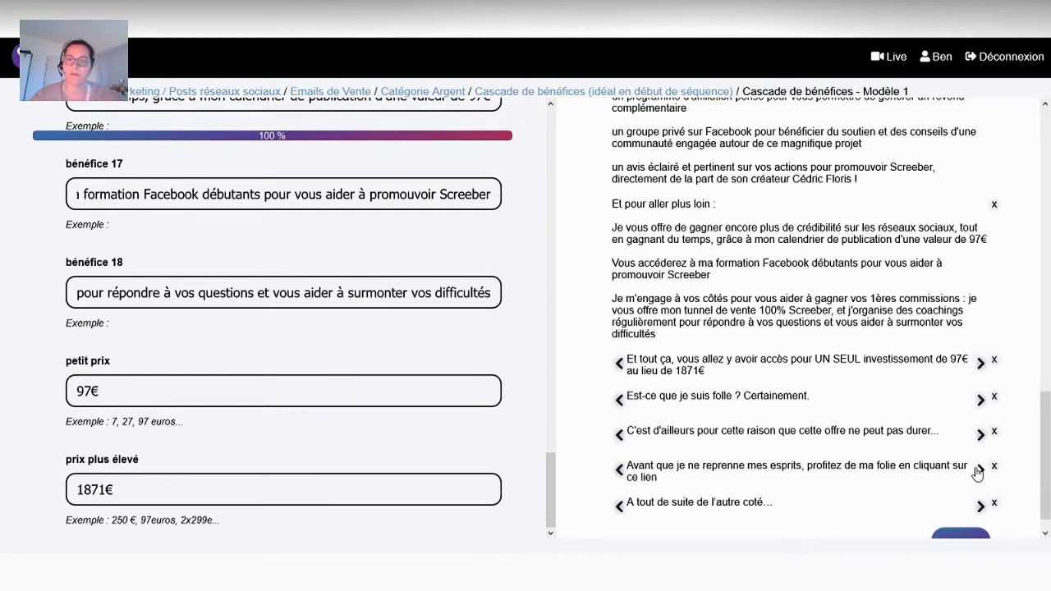
# Step: Browse the sign-off variants, settle on "A tout de suite de l'autre coté…" and copy the finished email
pyautogui.scroll(-1, 1010, 481)
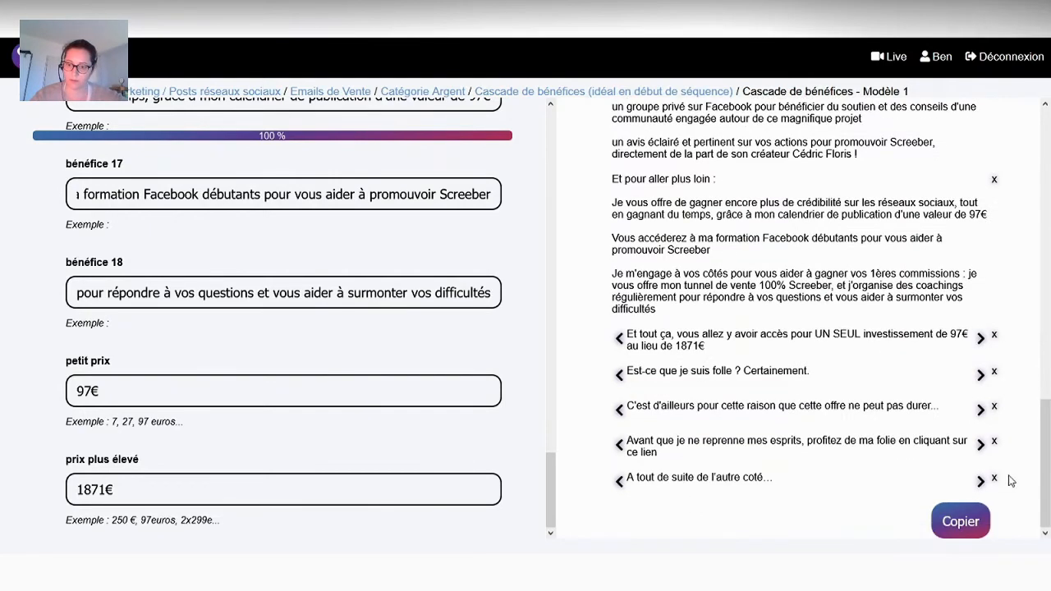
pyautogui.click(980, 481)
pyautogui.click(980, 481)
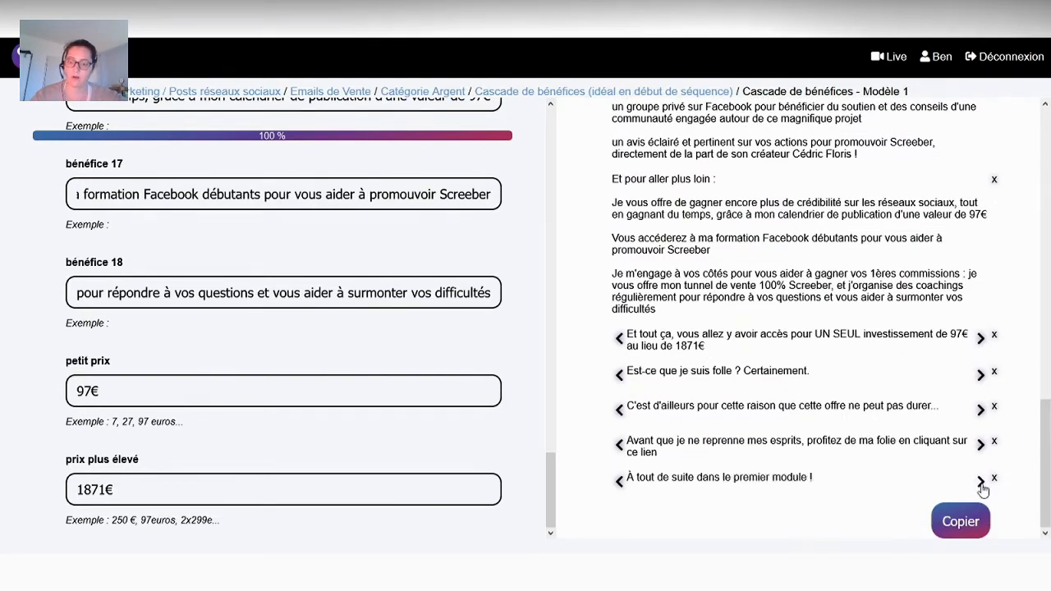
pyautogui.click(980, 481)
pyautogui.moveTo(1046, 471)
pyautogui.mouseDown()
pyautogui.moveTo(1050, 189)
pyautogui.moveTo(1049, 468)
pyautogui.mouseUp()
pyautogui.click(952, 521)
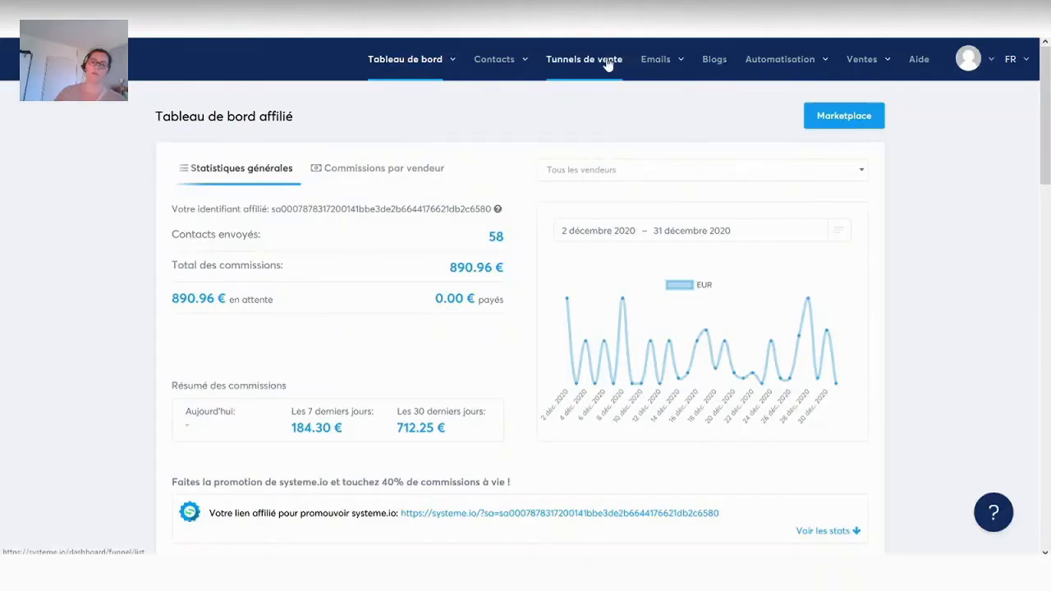
# Step: Create a new newsletter in systeme.io and paste the copied sales email into its body
pyautogui.moveTo(655, 59)
pyautogui.click(642, 92)
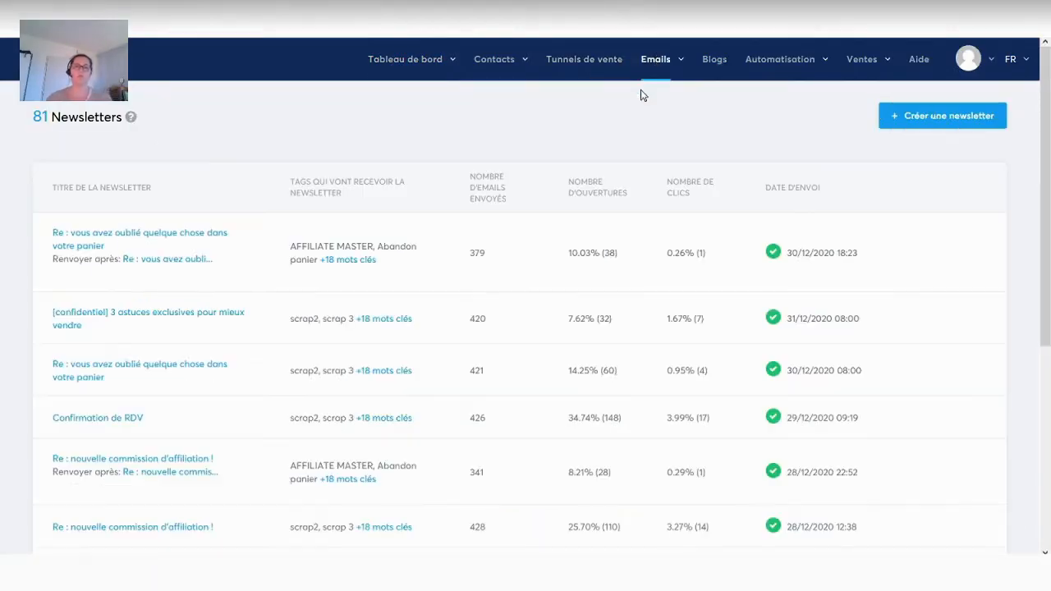
pyautogui.click(945, 116)
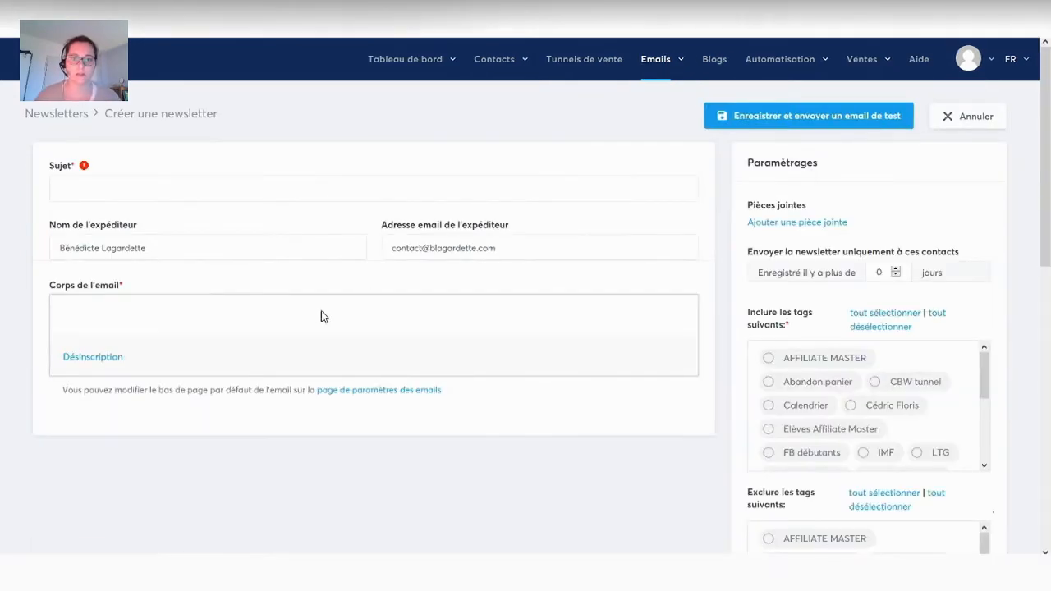
pyautogui.click(261, 344)
pyautogui.hotkey('ctrl', 'v')
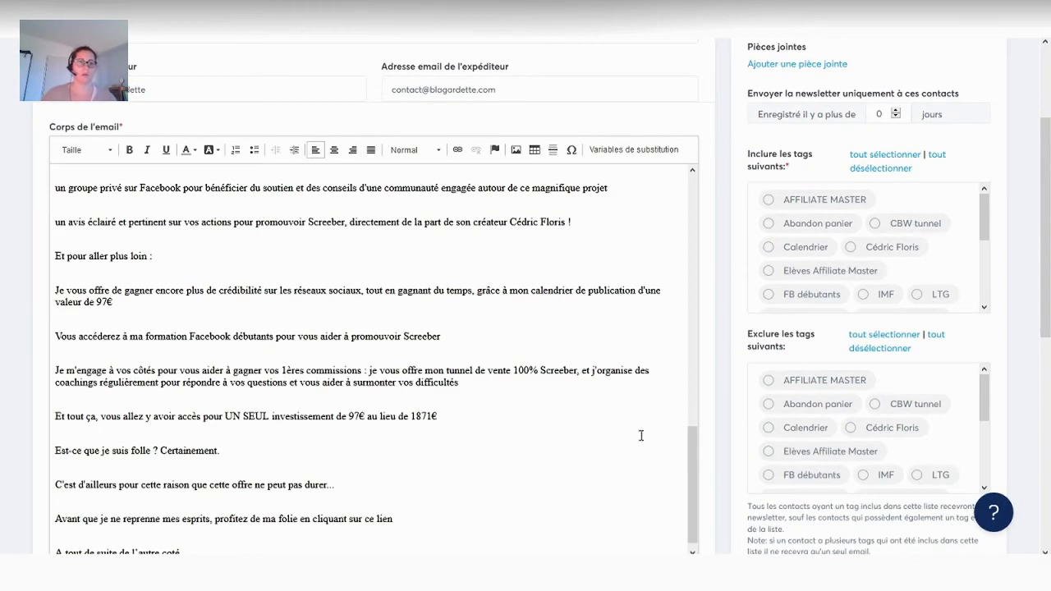
# Step: Bold the line "Bonne nouvelle : c'est chose faite, et vous allez y avoir accès dans quelques instants."
pyautogui.moveTo(694, 476); pyautogui.dragTo(704, 196)
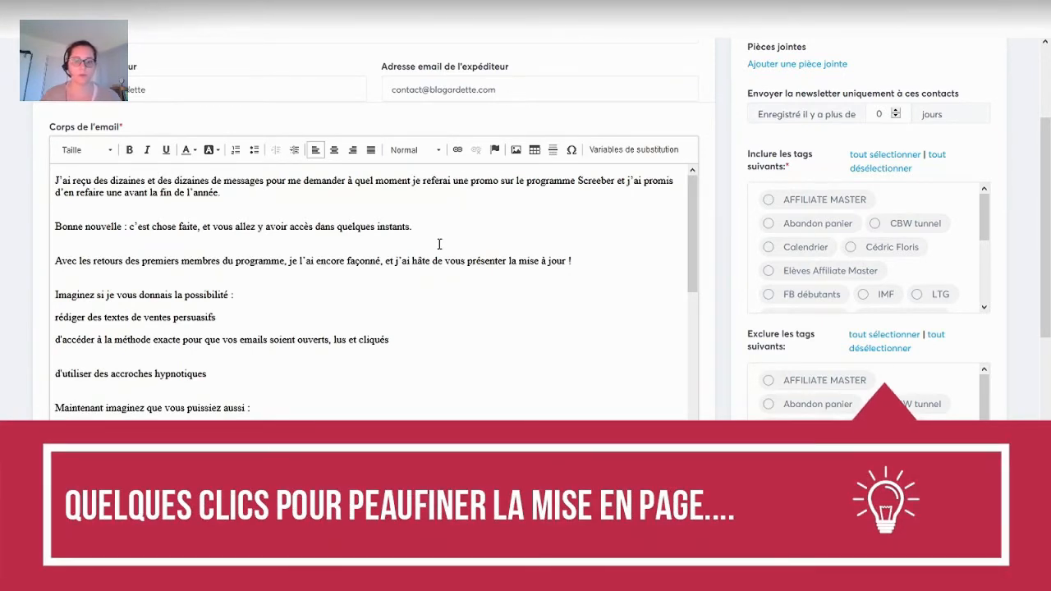
pyautogui.moveTo(424, 228); pyautogui.dragTo(33, 230)
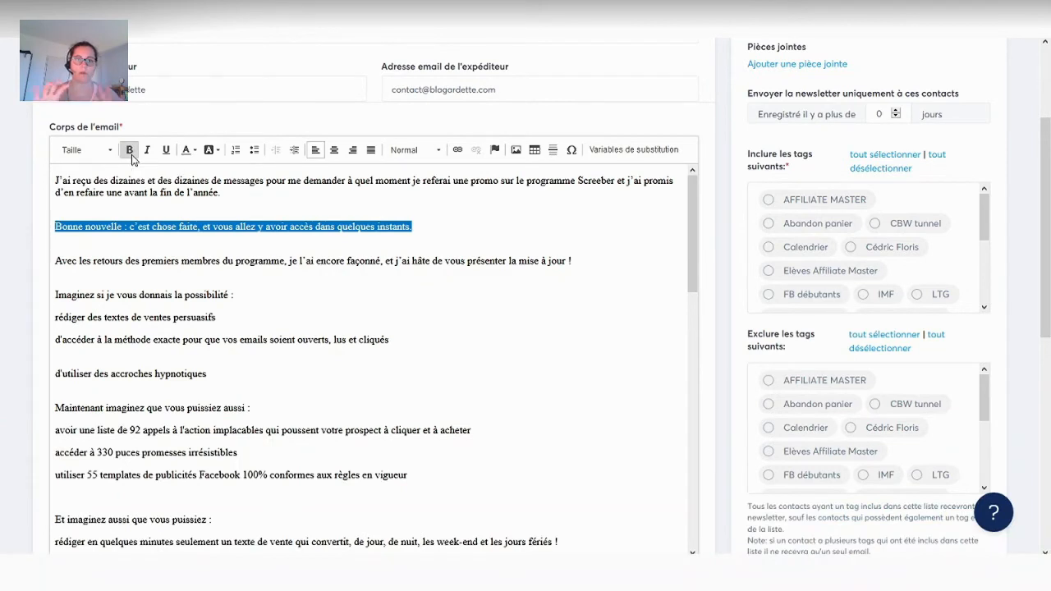
pyautogui.click(129, 151)
pyautogui.click(251, 250)
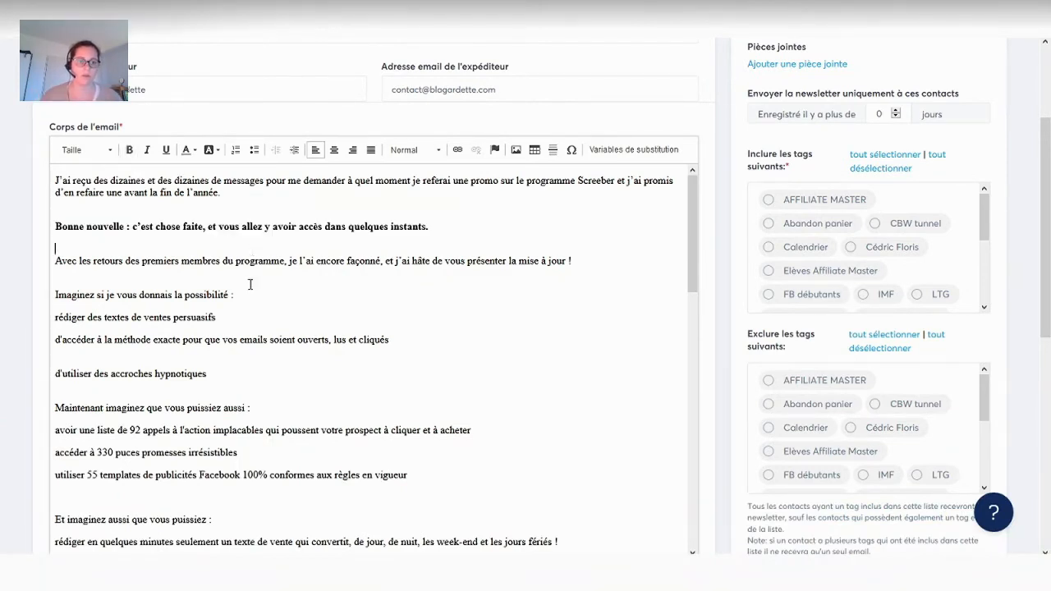
# Step: Turn the three benefits under "Imaginez si je vous donnais la possibilité :" into a bulleted list and remove its empty bullet
pyautogui.moveTo(54, 317); pyautogui.dragTo(227, 372)
pyautogui.click(254, 149)
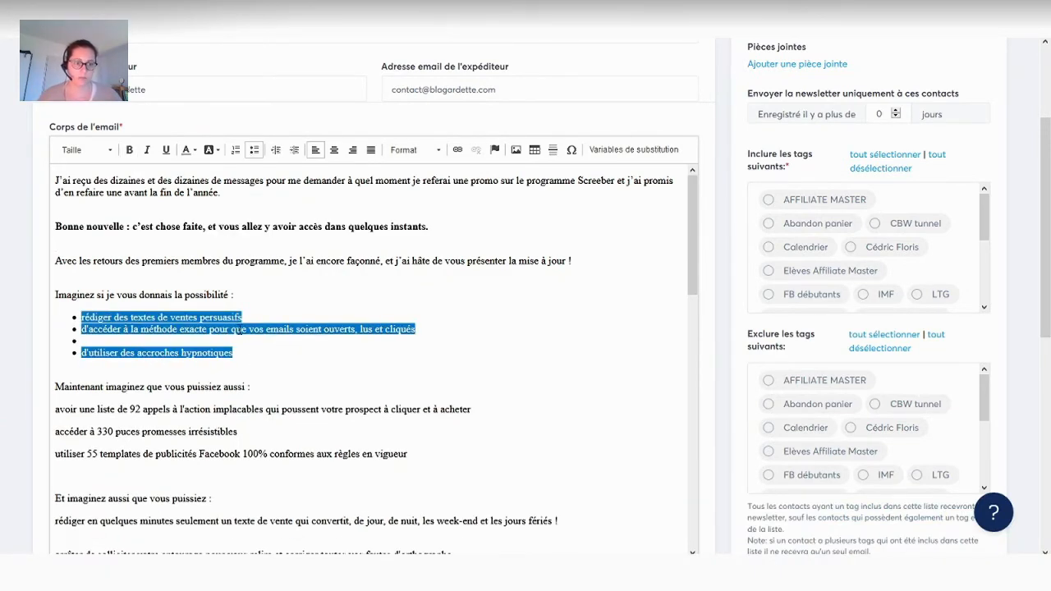
pyautogui.click(198, 344)
# Step: Italicize the lines "Imaginez si je vous donnais la possibilité :" and "Maintenant imaginez que vous puissiez aussi :"
pyautogui.moveTo(238, 295); pyautogui.dragTo(52, 298)
pyautogui.click(146, 149)
pyautogui.moveTo(253, 375); pyautogui.dragTo(55, 376)
pyautogui.click(146, 149)
# Step: Turn the three benefits under "Maintenant imaginez que vous puissiez aussi :" into a bulleted list
pyautogui.moveTo(408, 443); pyautogui.dragTo(54, 397)
pyautogui.click(255, 149)
pyautogui.click(397, 398)
# Step: Italicize the line "Et imaginez aussi que vous puissiez :"
pyautogui.scroll(-2, 411, 329)
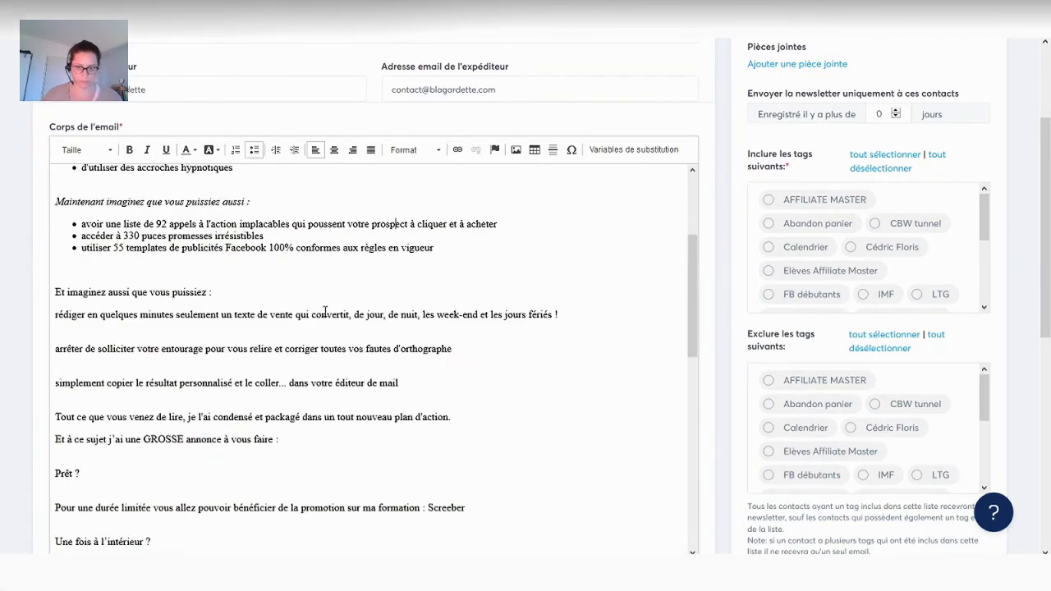
pyautogui.moveTo(219, 293); pyautogui.dragTo(52, 293)
pyautogui.click(146, 149)
# Step: Turn the three benefits under "Et imaginez aussi que vous puissiez :" into a bulleted list and remove the empty bullets
pyautogui.moveTo(399, 383); pyautogui.dragTo(22, 327)
pyautogui.click(254, 149)
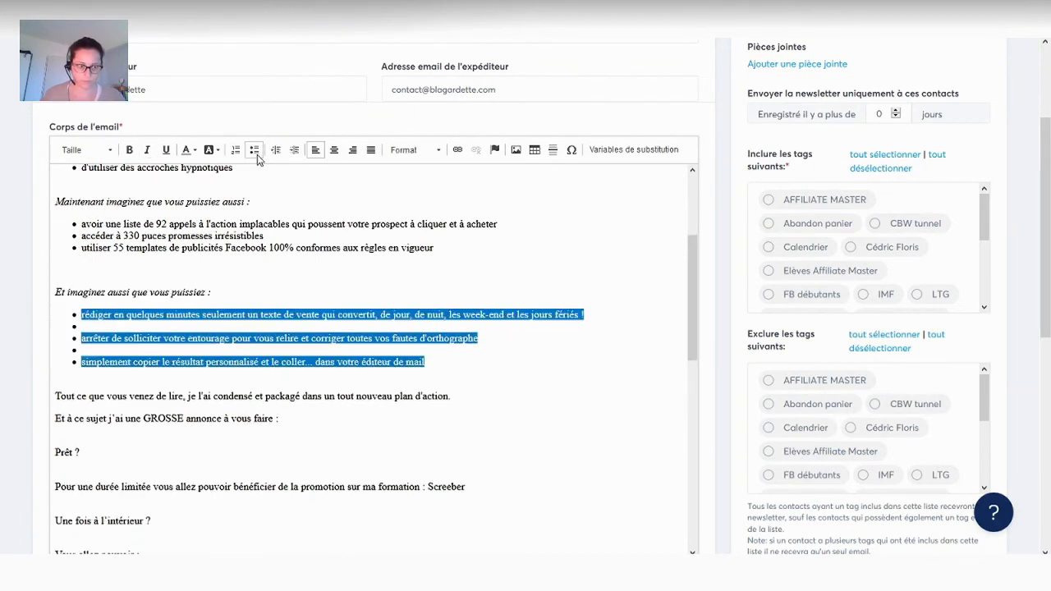
pyautogui.click(157, 327)
pyautogui.press('BackSpace')
pyautogui.click(154, 335)
pyautogui.press('BackSpace')
# Step: Underline the sentence starting "Tout ce que vous venez de lire" and bold "Et à ce sujet j'ai une GROSSE annonce à vous faire :"
pyautogui.moveTo(452, 372); pyautogui.dragTo(54, 372)
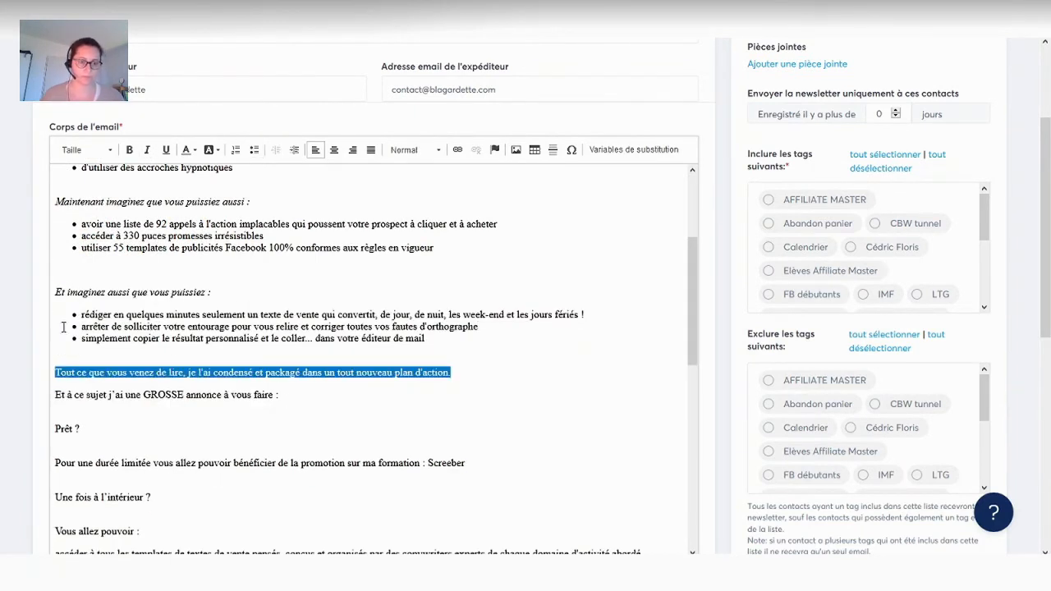
pyautogui.click(165, 150)
pyautogui.moveTo(299, 394); pyautogui.dragTo(54, 395)
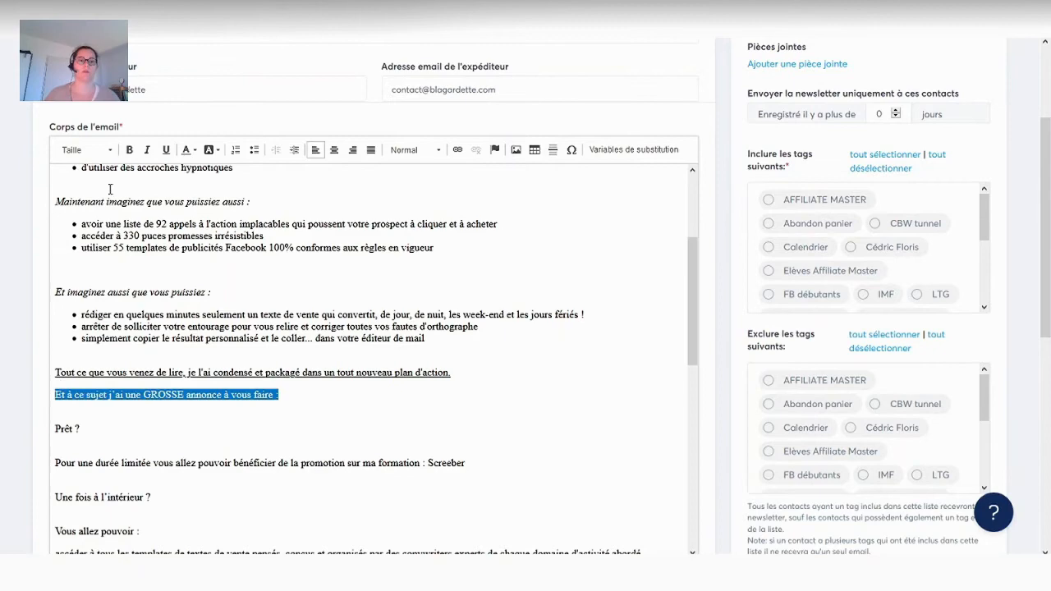
pyautogui.click(128, 149)
pyautogui.press('Down')
# Step: Replace "ma formation" with "mon offre" in the sentence announcing the limited-time Screeber promotion
pyautogui.scroll(-3, 688, 366)
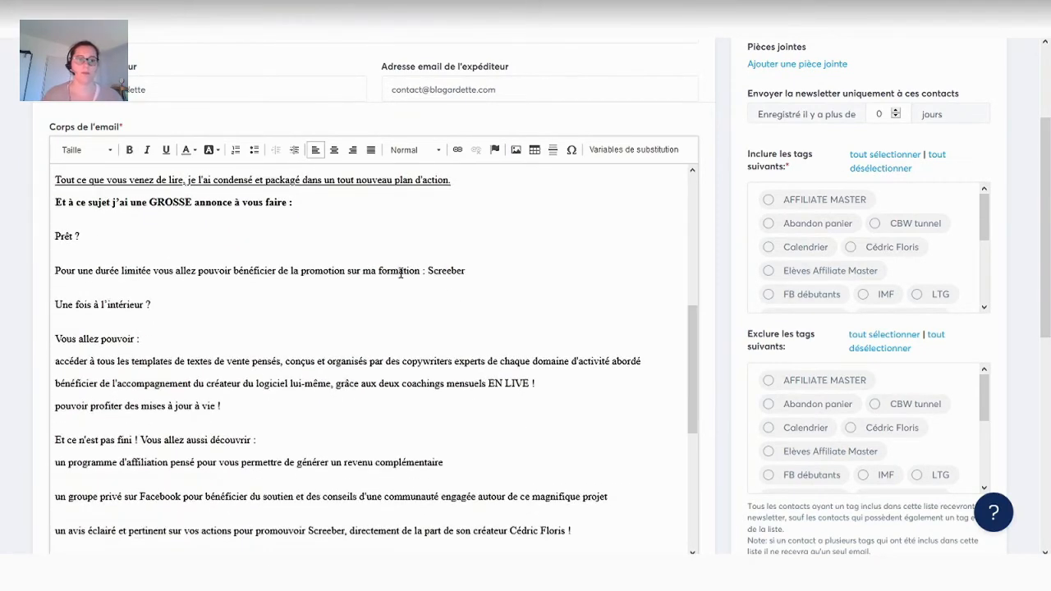
pyautogui.doubleClick(400, 273)
pyautogui.press('BackSpace')
pyautogui.press('BackSpace')
pyautogui.press('BackSpace')
pyautogui.write('on')
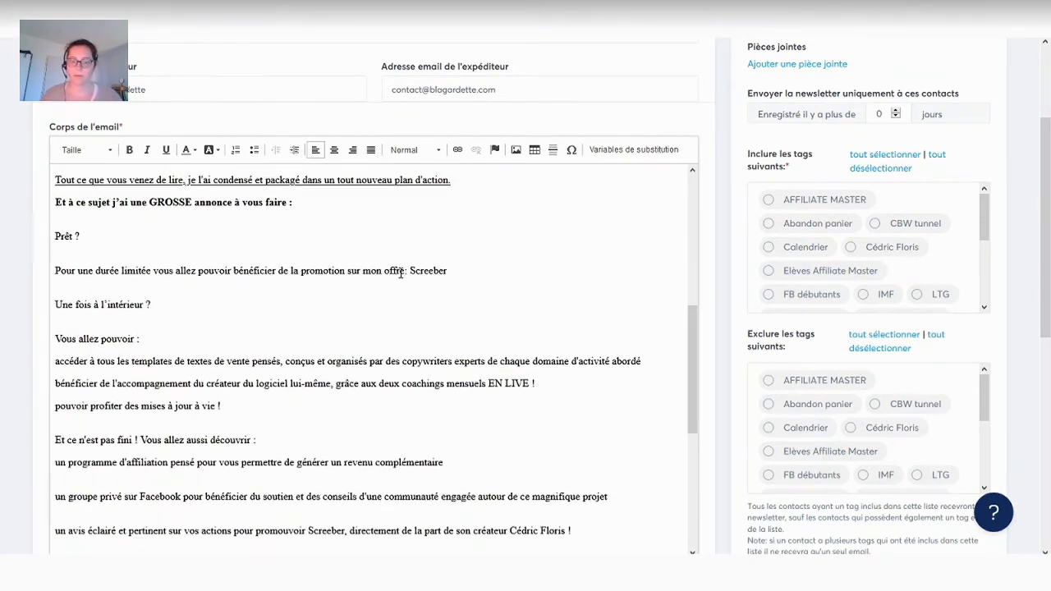
# Step: Italicize "Vous allez pouvoir :" and turn the three benefits below it into a bulleted list
pyautogui.moveTo(141, 339); pyautogui.dragTo(54, 339)
pyautogui.click(147, 149)
pyautogui.moveTo(238, 408); pyautogui.dragTo(44, 368)
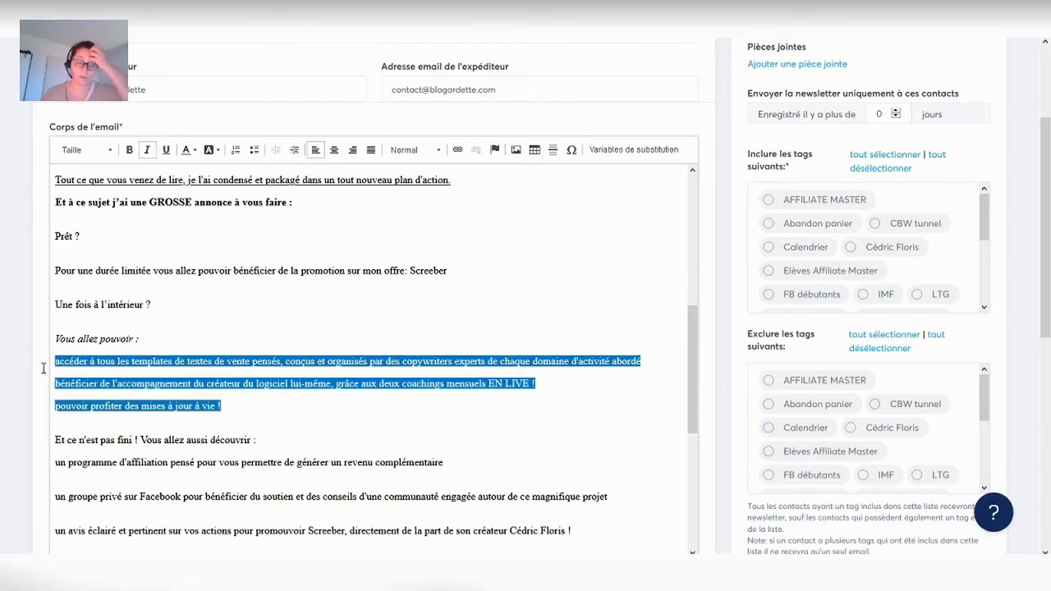
pyautogui.click(253, 149)
# Step: Italicize "Et ce n'est pas fini ! Vous allez aussi découvrir :" and turn the three items below it into a bulleted list without empty bullets
pyautogui.scroll(-2, 370, 328)
pyautogui.moveTo(256, 250); pyautogui.dragTo(55, 251)
pyautogui.click(147, 149)
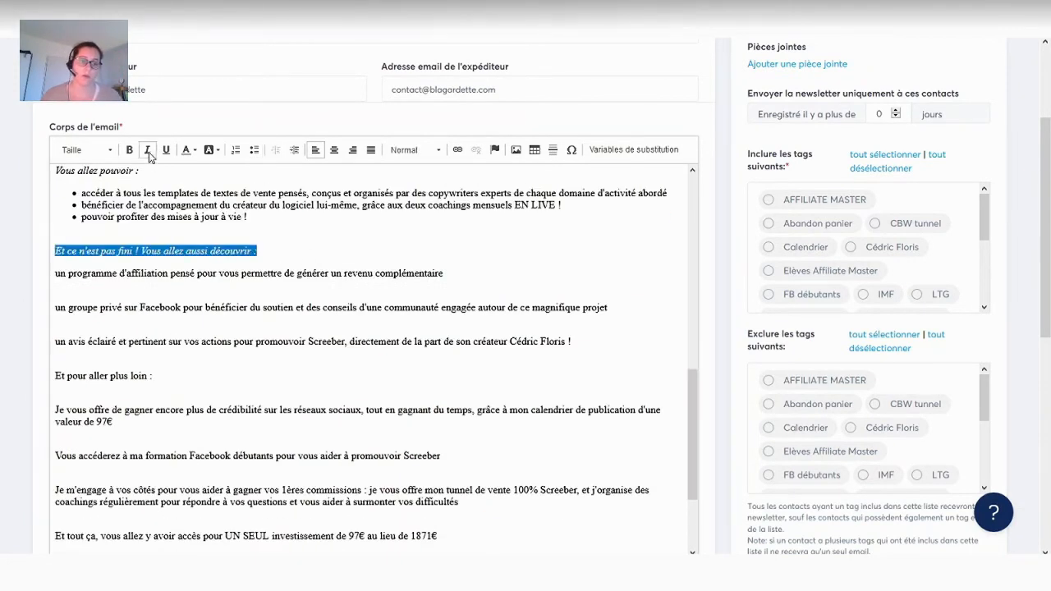
pyautogui.moveTo(575, 342); pyautogui.dragTo(54, 274)
pyautogui.click(253, 149)
pyautogui.click(154, 292)
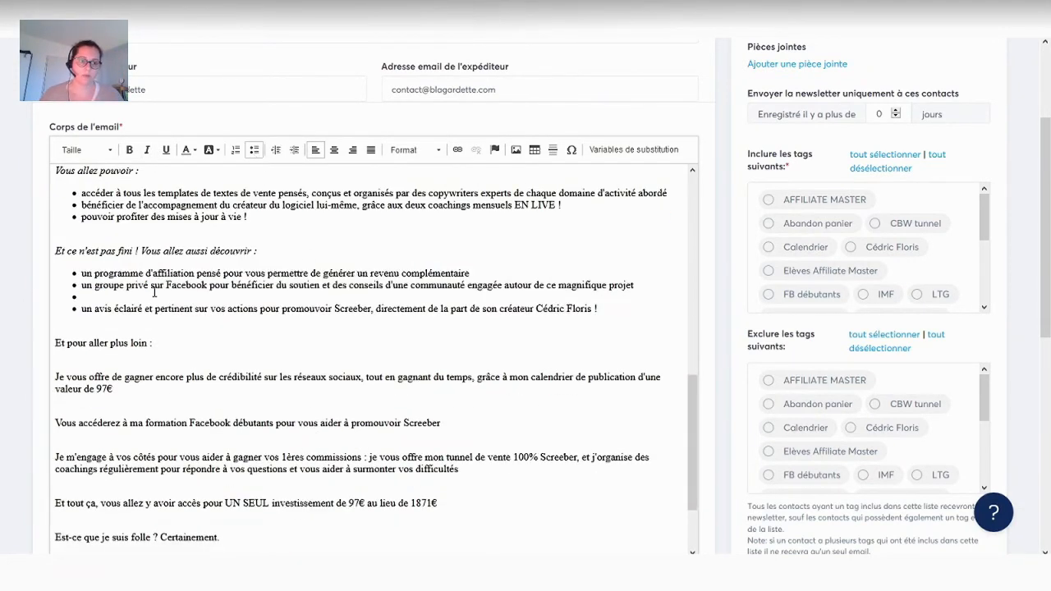
pyautogui.press('BackSpace')
# Step: Italicize "Et pour aller plus loin :" and turn the three offers below it into a bulleted list
pyautogui.moveTo(156, 331); pyautogui.dragTo(54, 331)
pyautogui.click(147, 149)
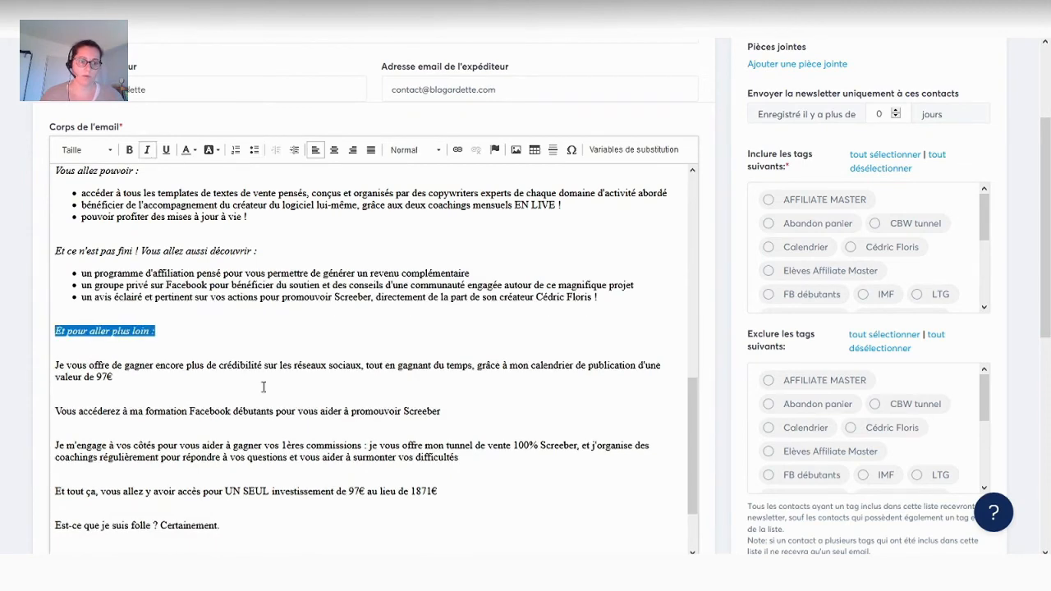
pyautogui.moveTo(493, 457); pyautogui.dragTo(54, 365)
pyautogui.click(253, 150)
# Step: Remove the empty bullet and the blank line under "Et pour aller plus loin :", and add blank lines above the last two italic headings
pyautogui.click(103, 410)
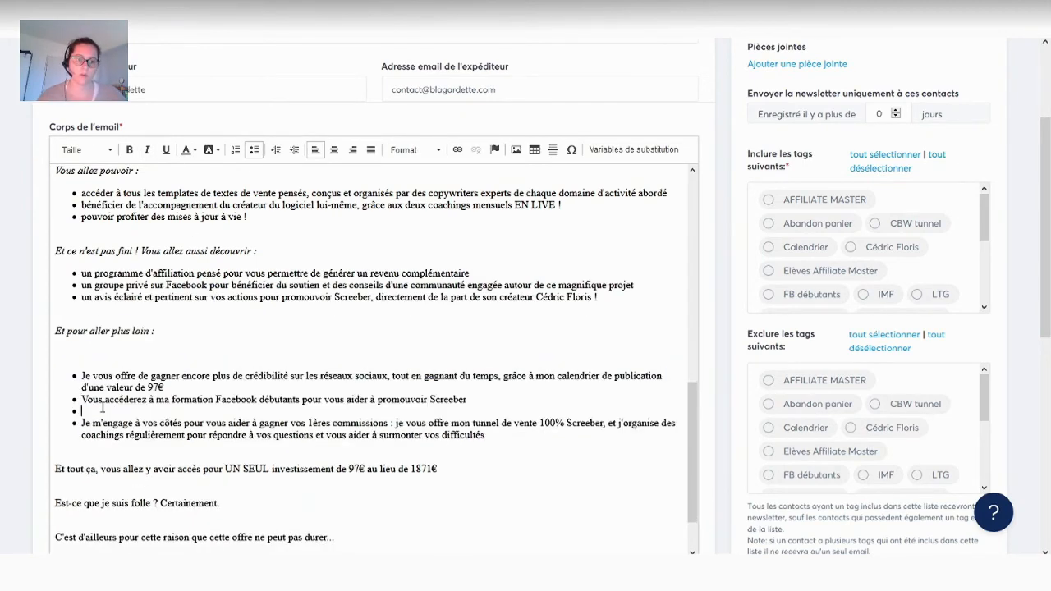
pyautogui.press('BackSpace')
pyautogui.click(106, 334)
pyautogui.press('BackSpace')
pyautogui.scroll(5, 108, 275)
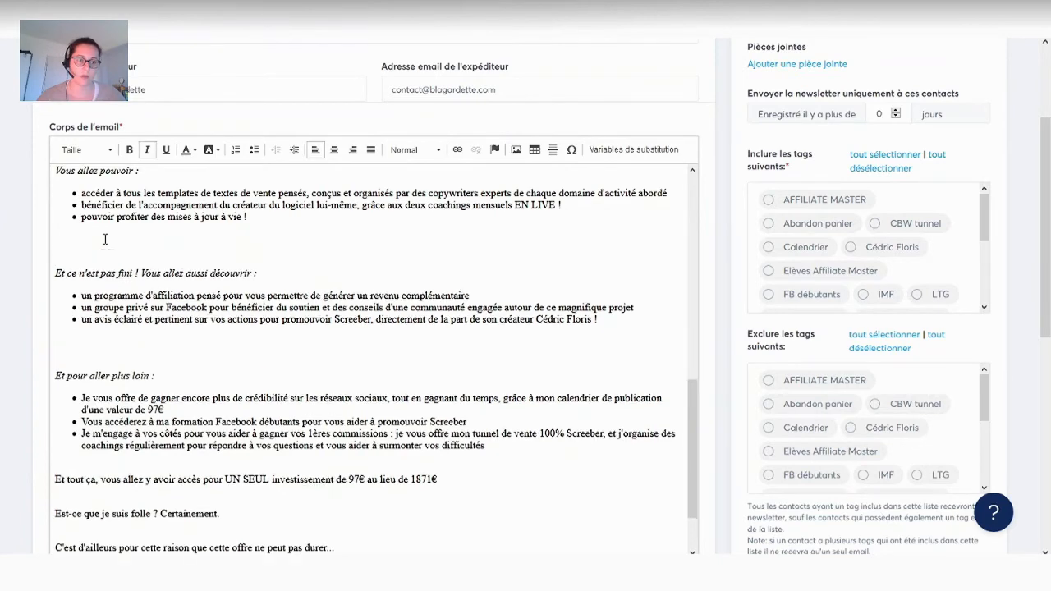
# Step: Bold the sentence starting "Et tout ça, vous allez y avoir accès" and italicize "C'est d'ailleurs pour cette raison que cette offre ne peut pas durer..."
pyautogui.moveTo(696, 339); pyautogui.dragTo(696, 426)
pyautogui.moveTo(55, 404); pyautogui.dragTo(435, 404)
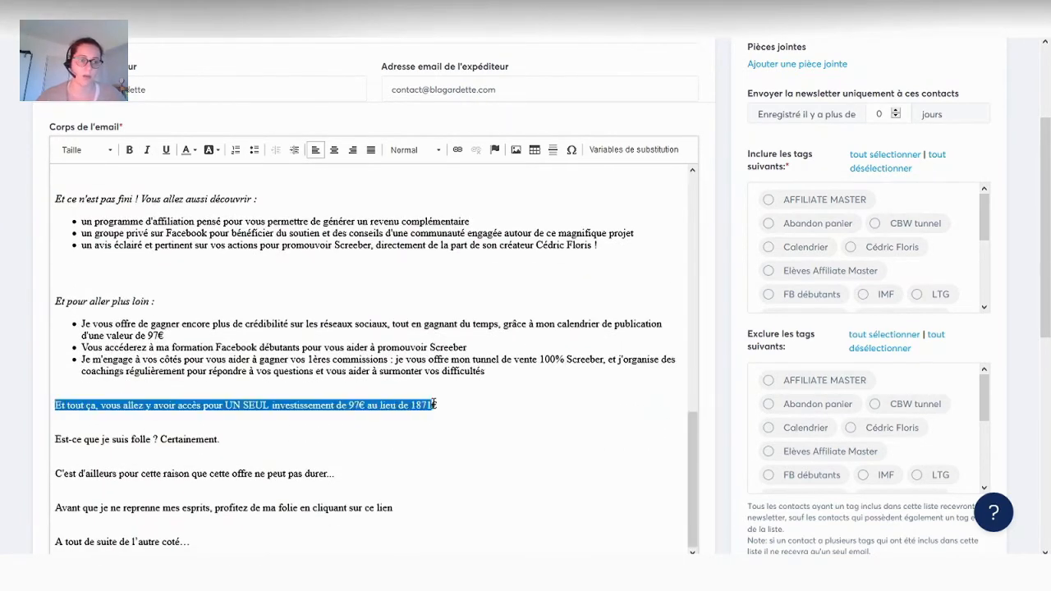
pyautogui.click(129, 150)
pyautogui.click(279, 427)
pyautogui.moveTo(337, 475); pyautogui.dragTo(55, 474)
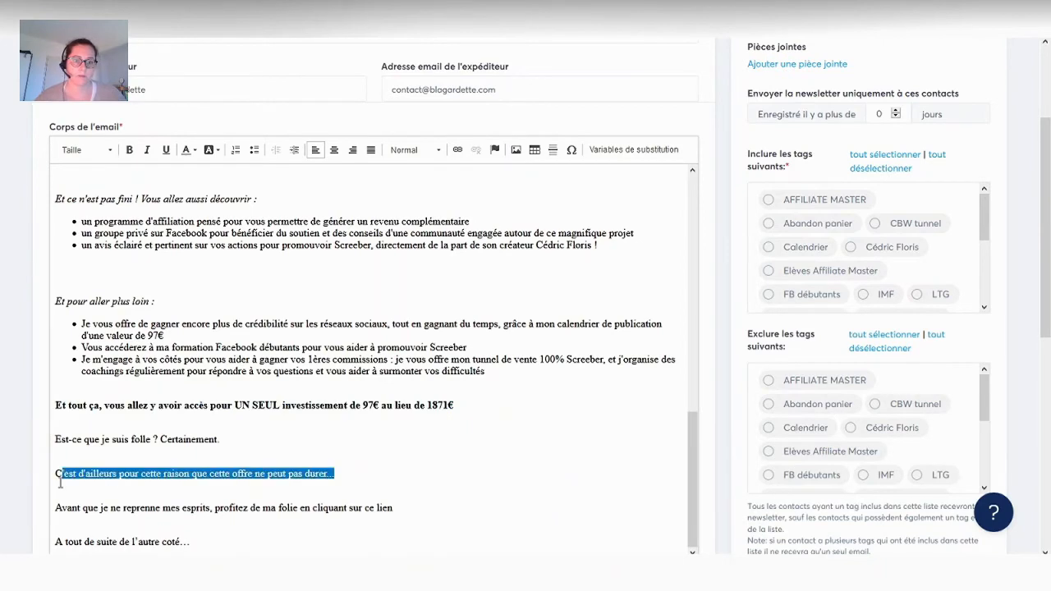
pyautogui.click(147, 149)
pyautogui.click(378, 476)
pyautogui.scroll(-3, 1015, 386)
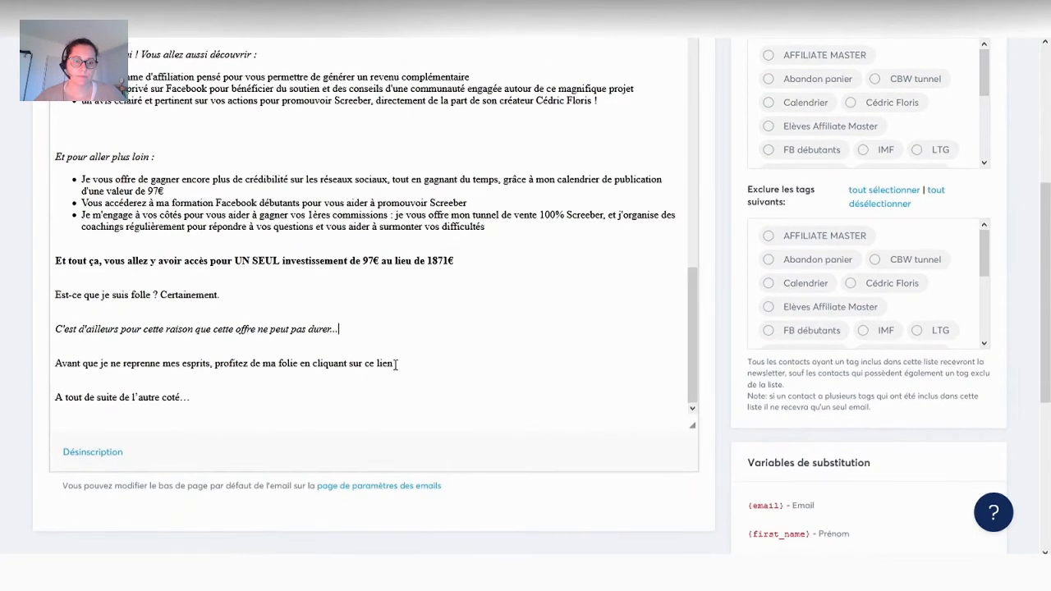
pyautogui.moveTo(393, 363); pyautogui.dragTo(350, 363)
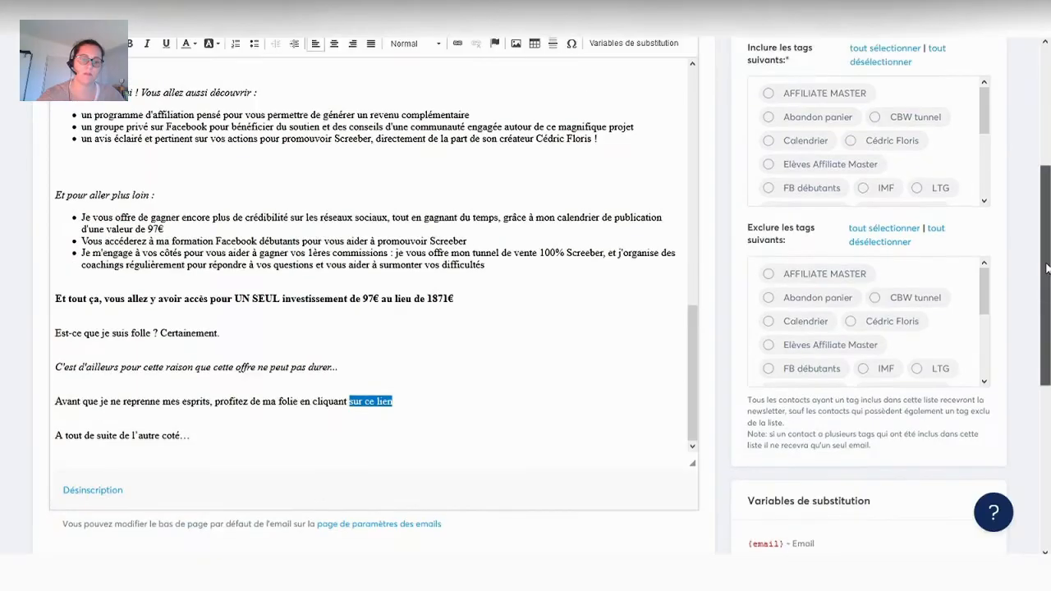
pyautogui.scroll(1, 1047, 269)
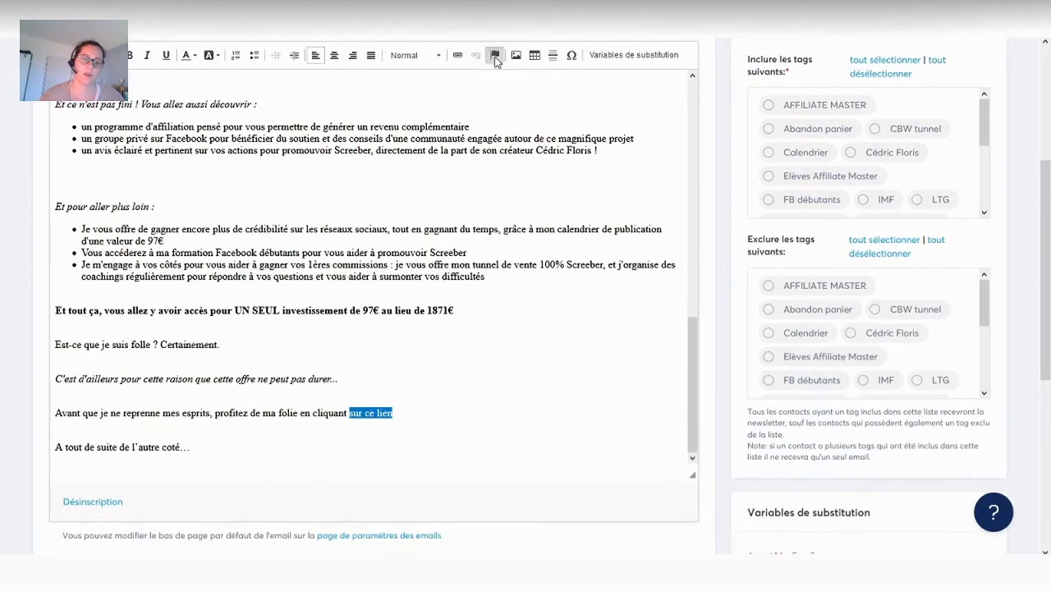
pyautogui.click(456, 56)
pyautogui.write('bit.ly/logicielscreeber')
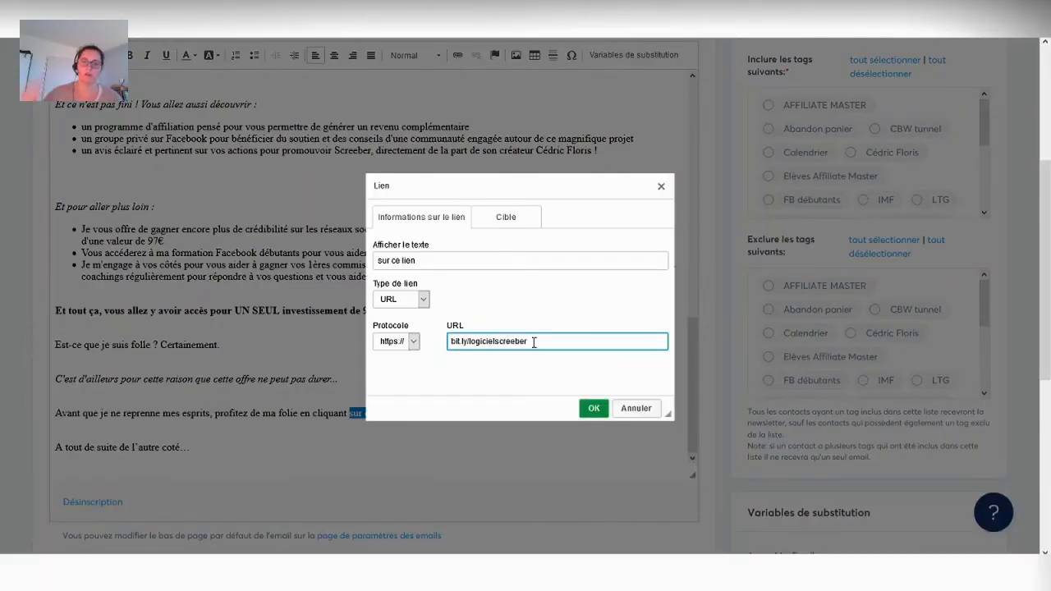
pyautogui.click(588, 402)
# Step: Sign the email with the sender's first name below "A tout de suite de l'autre coté…" and start a "PS :" line
pyautogui.click(211, 448)
pyautogui.press('Return')
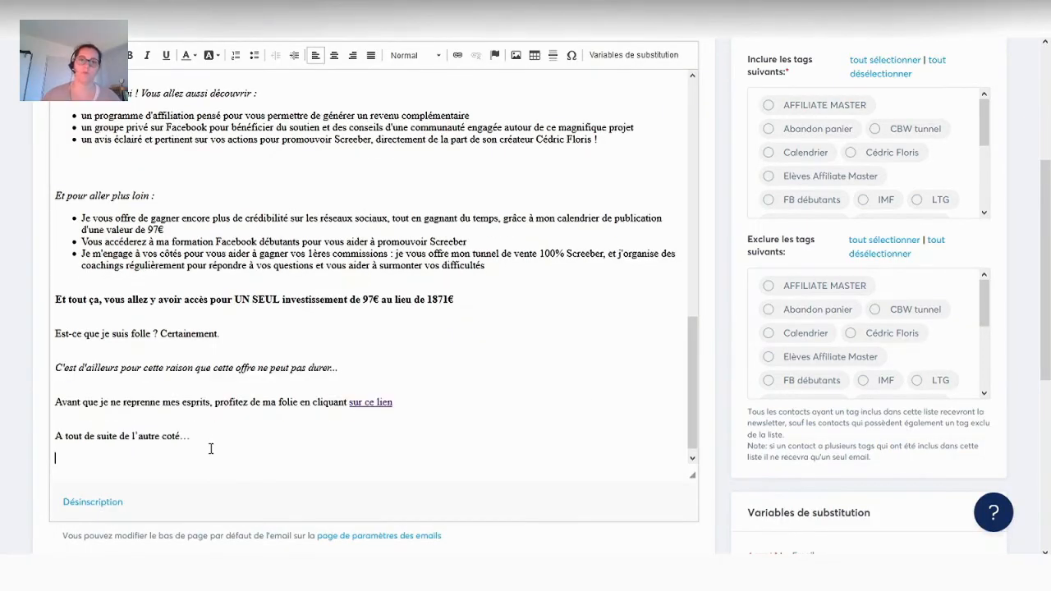
pyautogui.press('Return')
pyautogui.write('Bénédicte.')
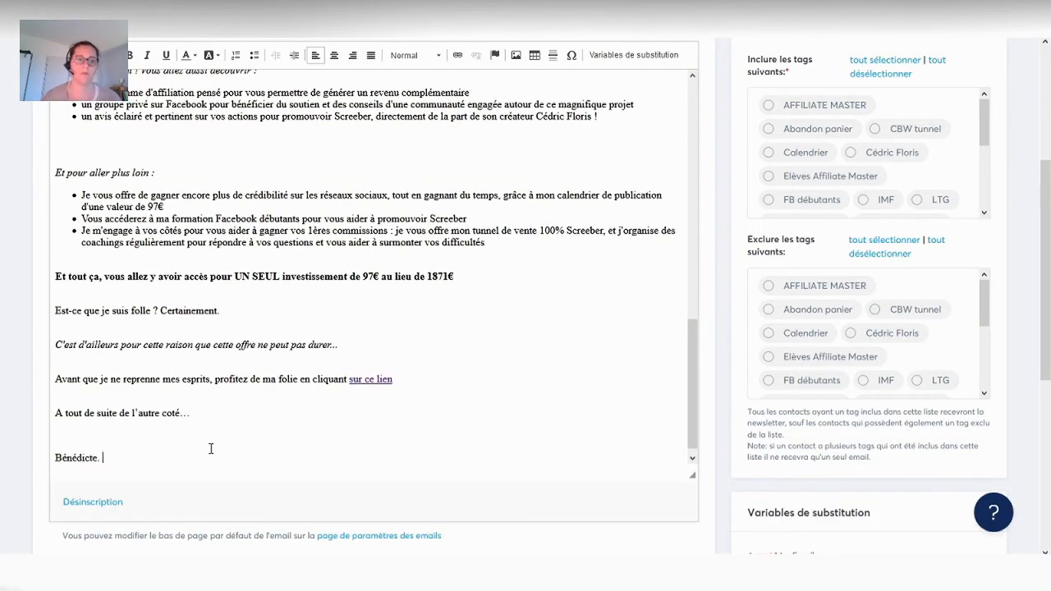
pyautogui.press('Return')
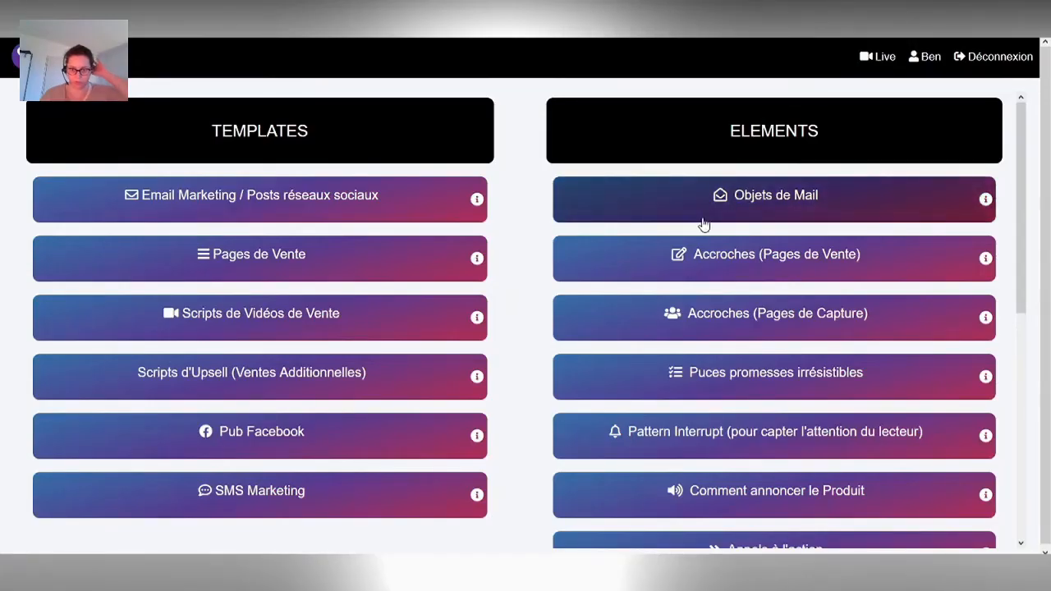
# Step: Switch to Screeber, generate the mail subject "Voici votre accès offert à tout ce dont vous avez besoin pour vendre facilement" and copy it
pyautogui.click(699, 215)
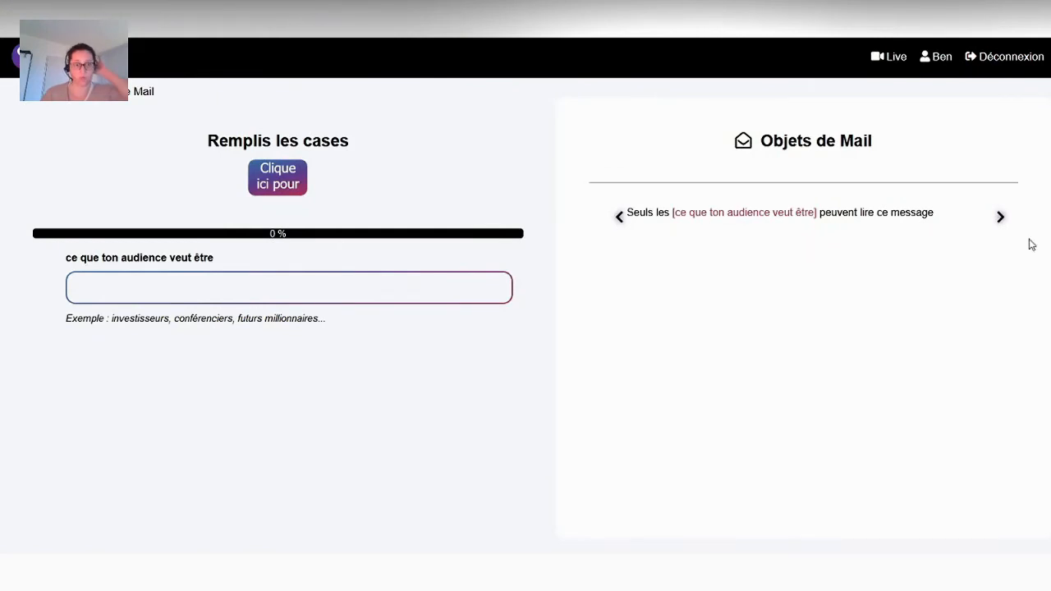
pyautogui.click(1001, 217)
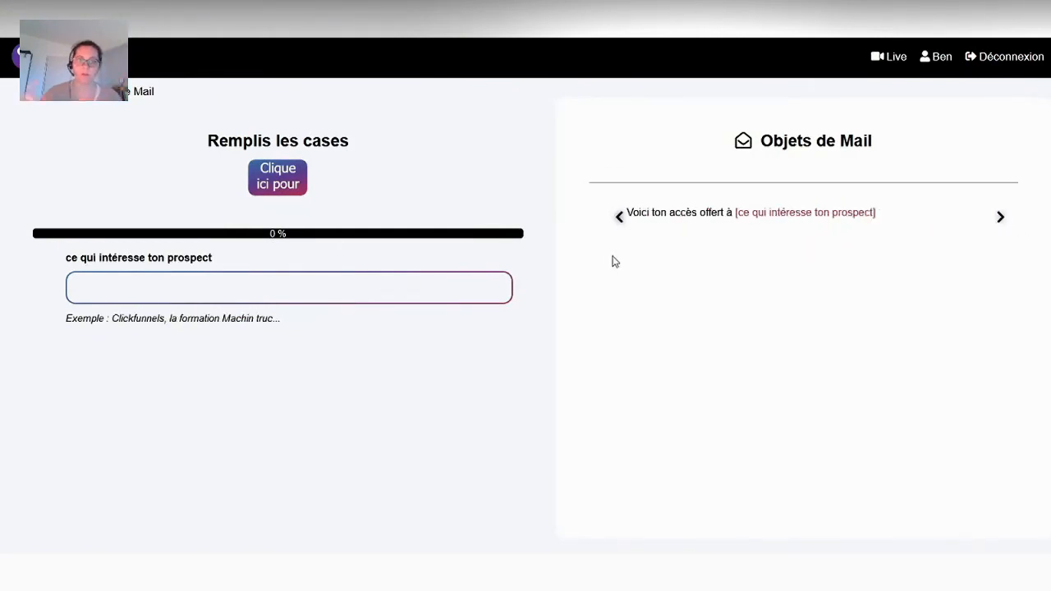
pyautogui.write('tout ce dont')
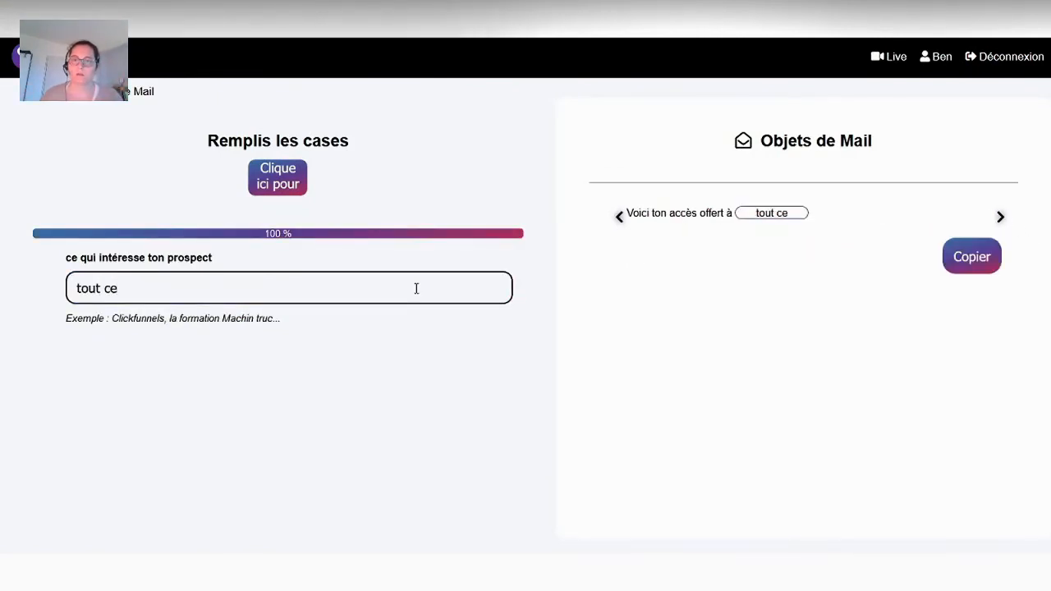
pyautogui.click(282, 195)
pyautogui.click(288, 284)
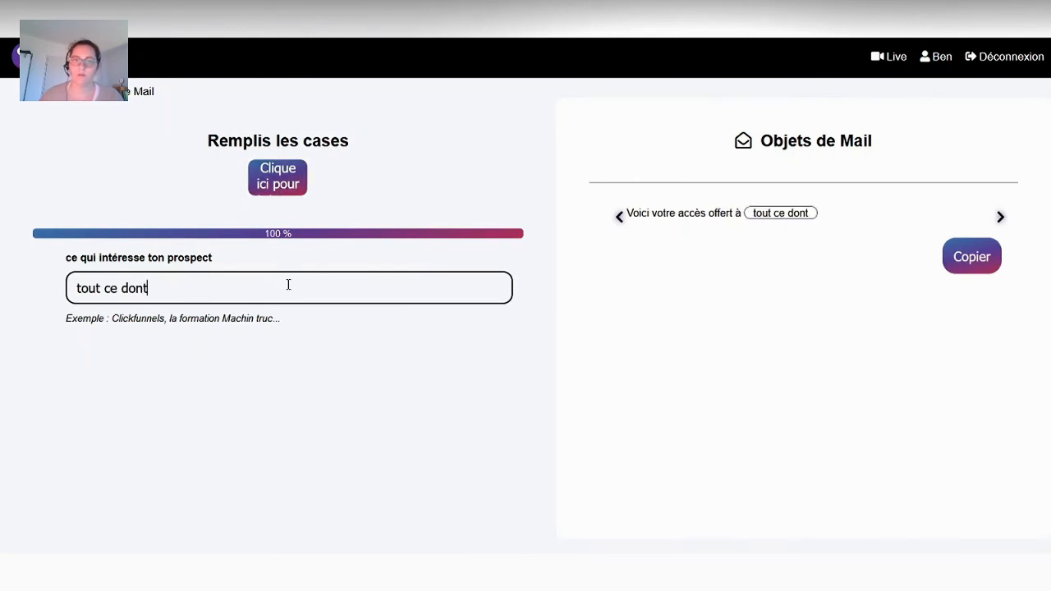
pyautogui.write('vous avez besoin pour ved')
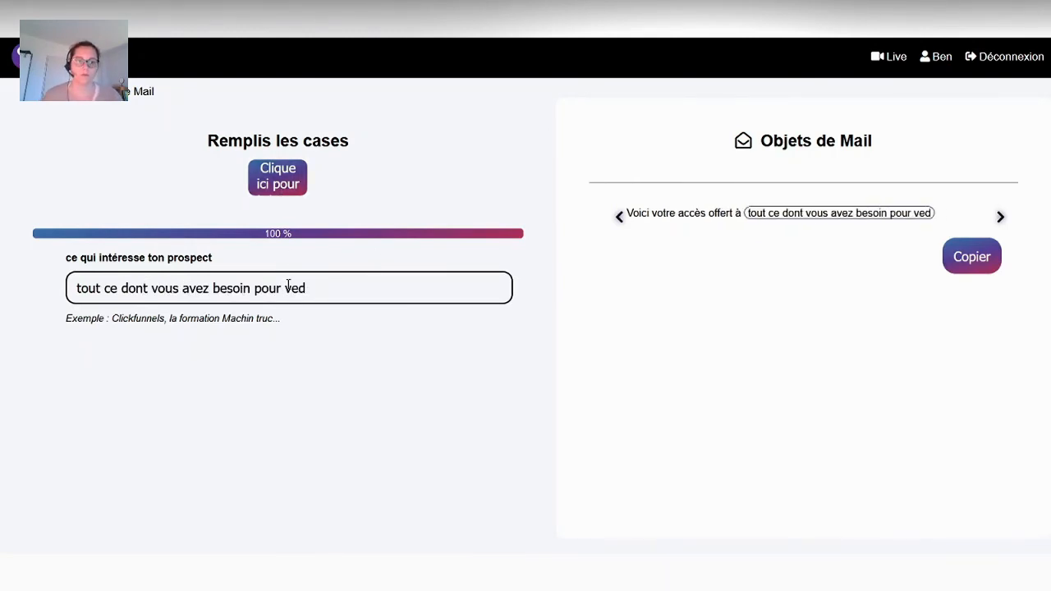
pyautogui.press('BackSpace')
pyautogui.write('ndre facilement')
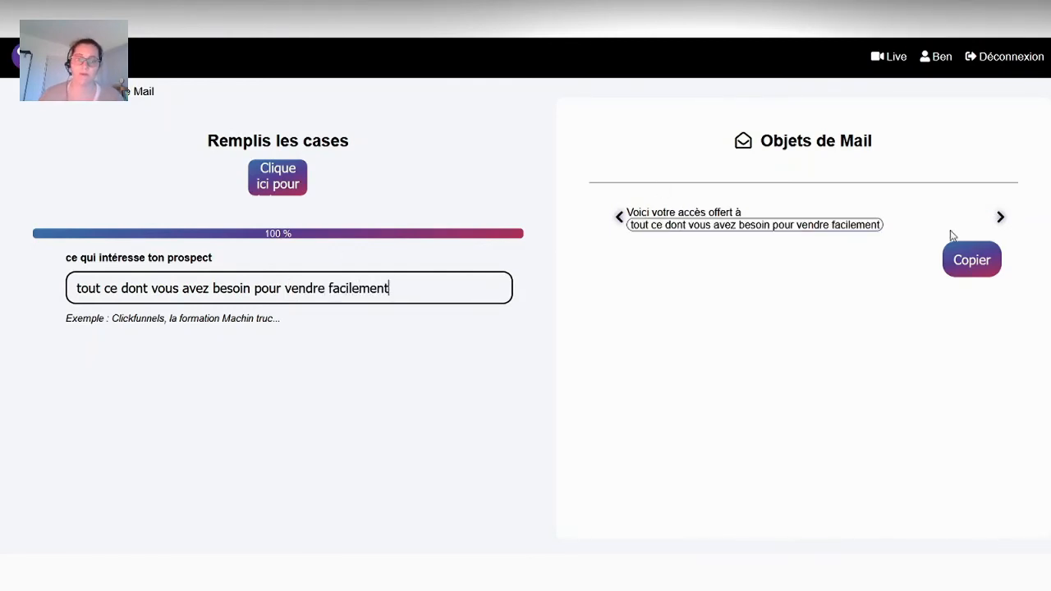
pyautogui.click(960, 261)
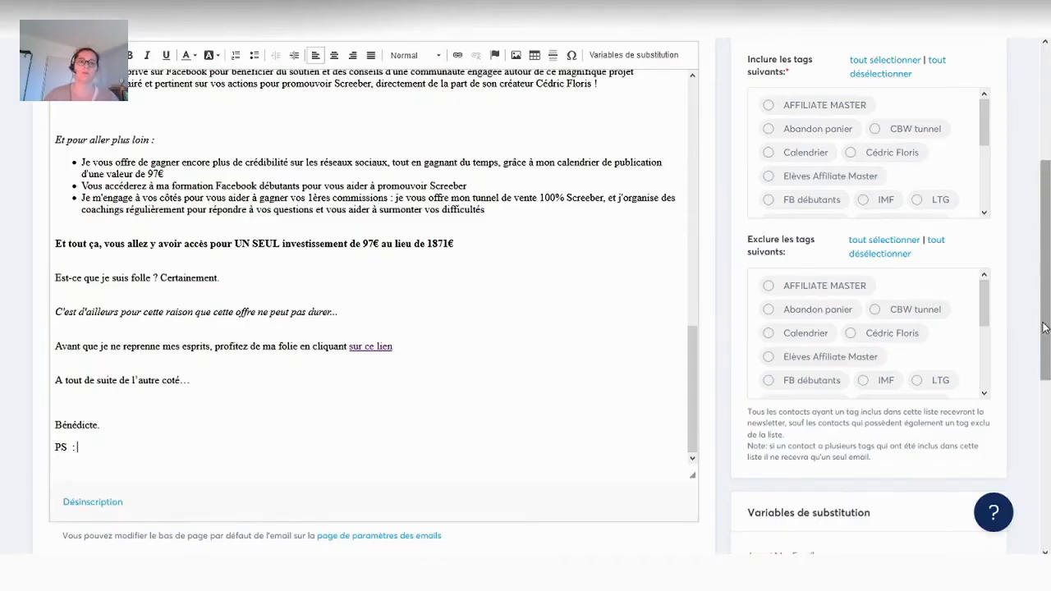
# Step: Switch to systeme.io and set the newsletter's subject to "Voici votre accès offert à tout ce dont vous avez besoin pour vendre facilement"
pyautogui.moveTo(1041, 340); pyautogui.dragTo(1041, 214)
pyautogui.click(271, 188)
pyautogui.write('Voici votre accès offert à tout ce dont vous avez besoin pour vendre facilement')
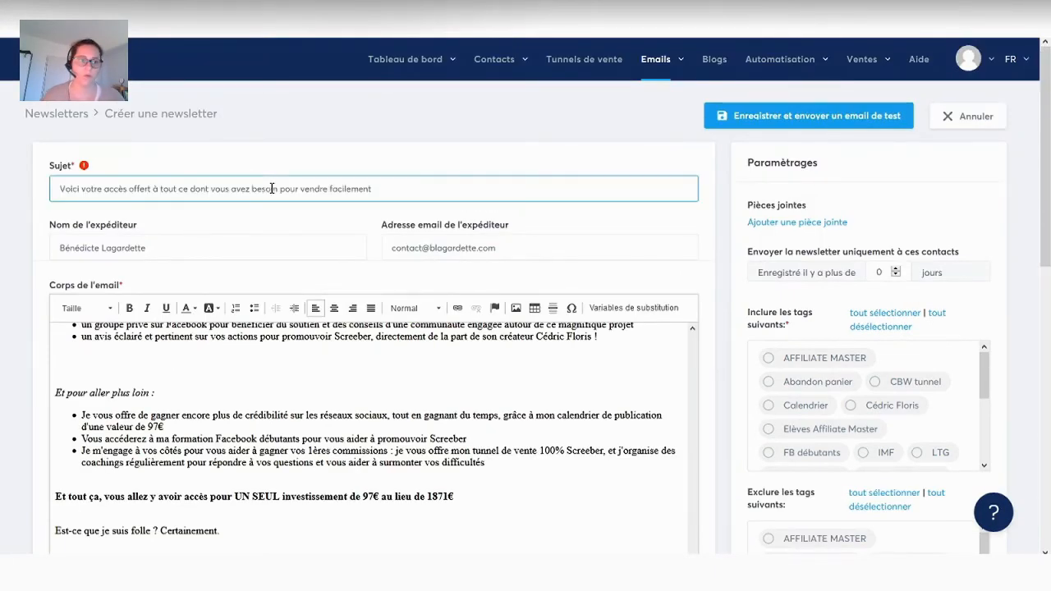
# Step: Begin the PS with "L'offre de lancement se termine le 11 janvier 2021. Passé cette date, pour bénéficier de l'ensemble des fonctionnalités"
pyautogui.moveTo(1044, 156); pyautogui.dragTo(1044, 319)
pyautogui.click(112, 340)
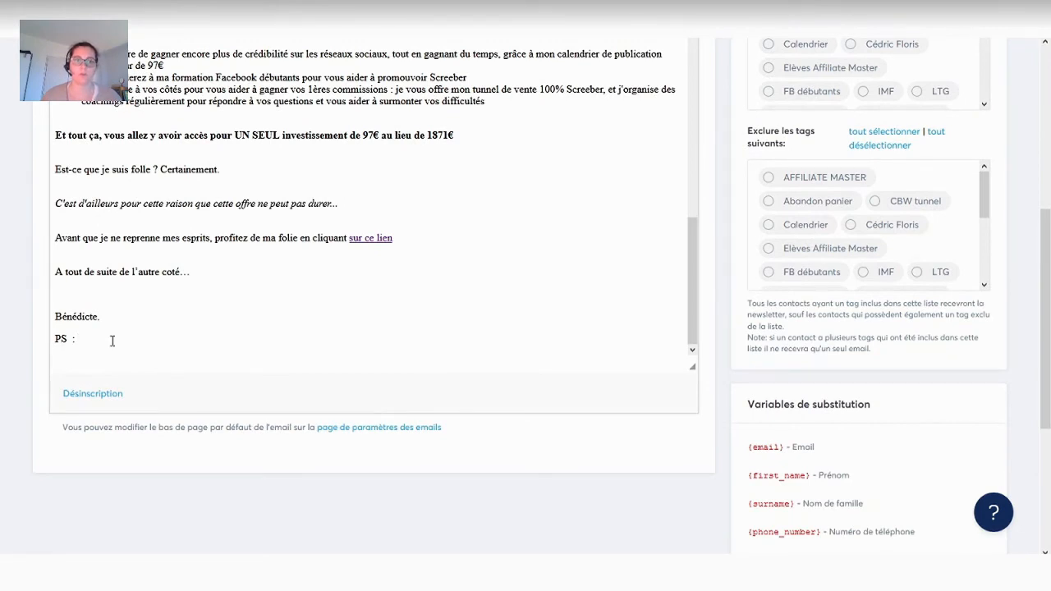
pyautogui.write('L')
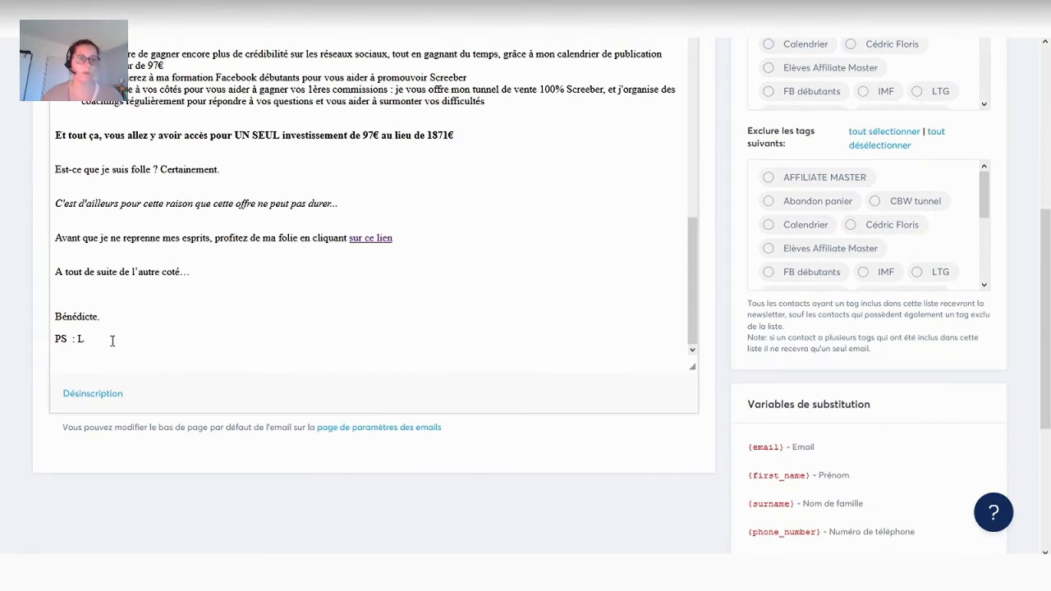
pyautogui.write("'offre de lancement se ")
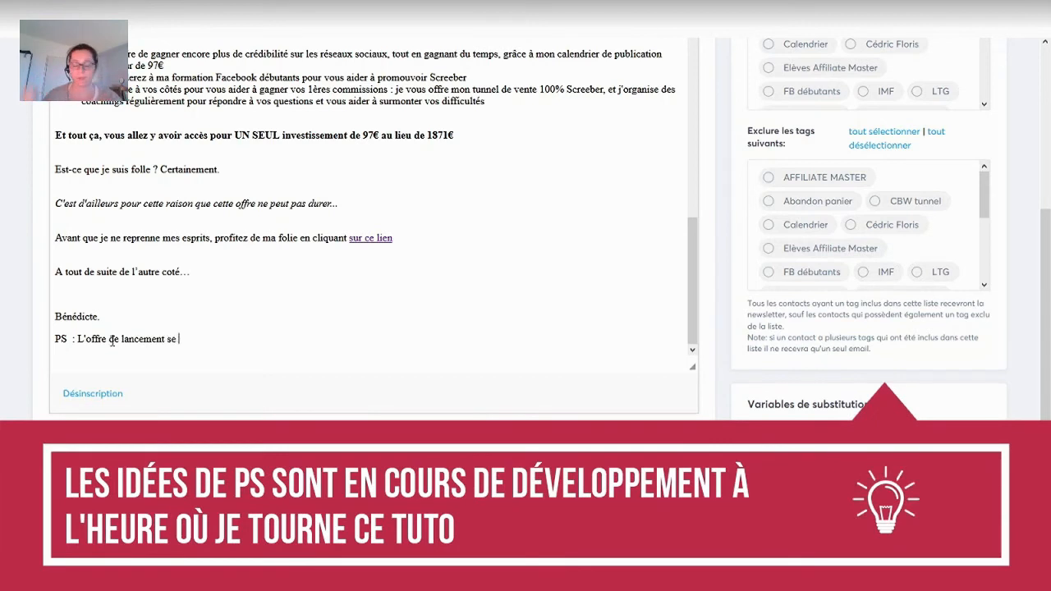
pyautogui.write("termine le 11 janvier 2021. Passé cette date, pour bénéficier de l'ensemble des fonctionnalités")
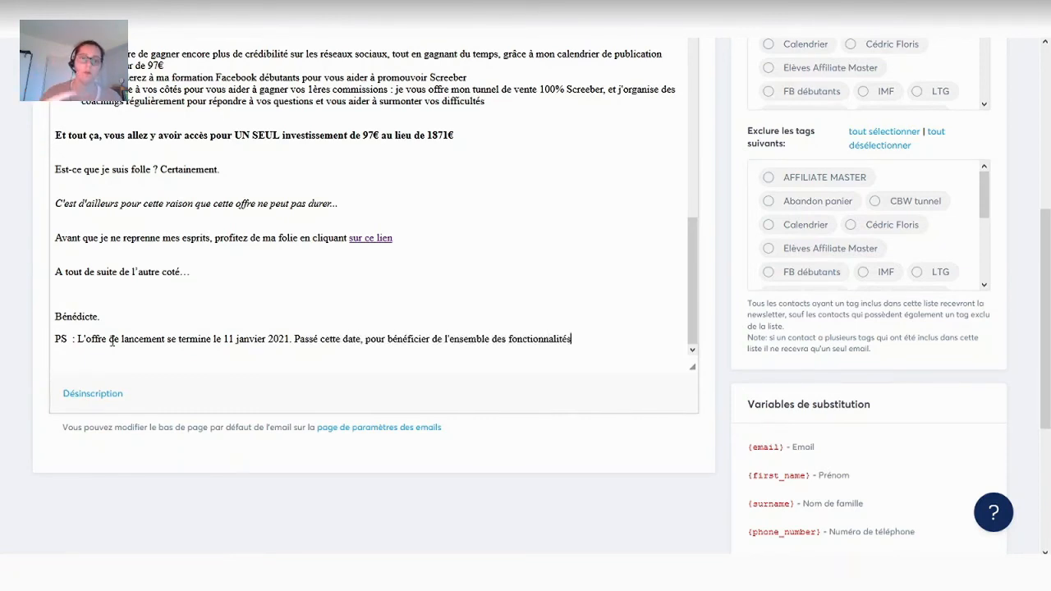
# Step: Finish the PS with "+ de l'accompagnement de", the Screeber creator's name and "...vous devrez payer 97€ par mois !", putting the price clause in bold
pyautogui.write('accom')
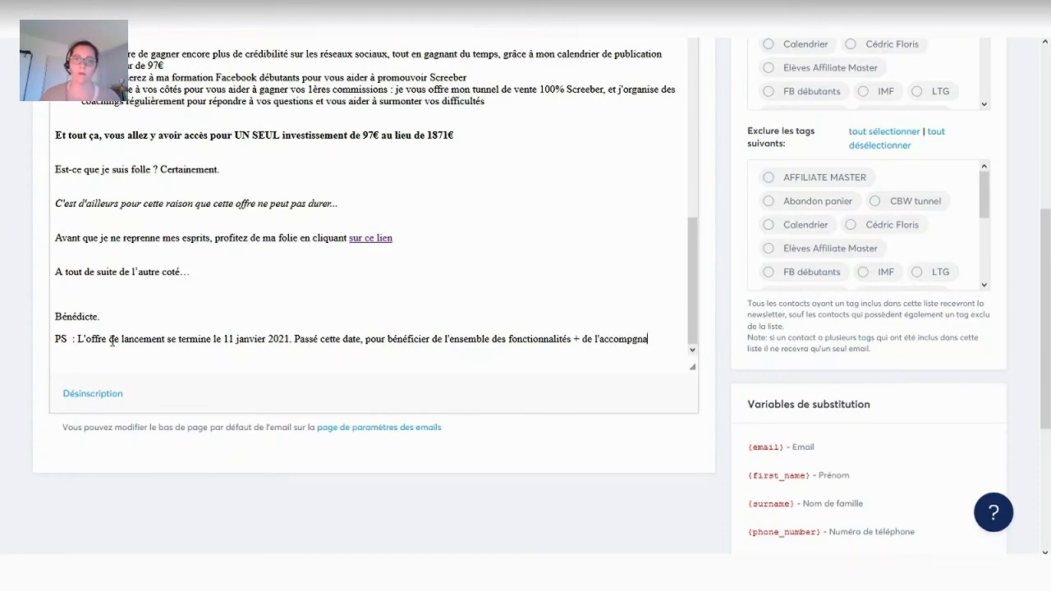
pyautogui.write('pagnement de Cédric Floris...vous devrez payer 97€ par mois !')
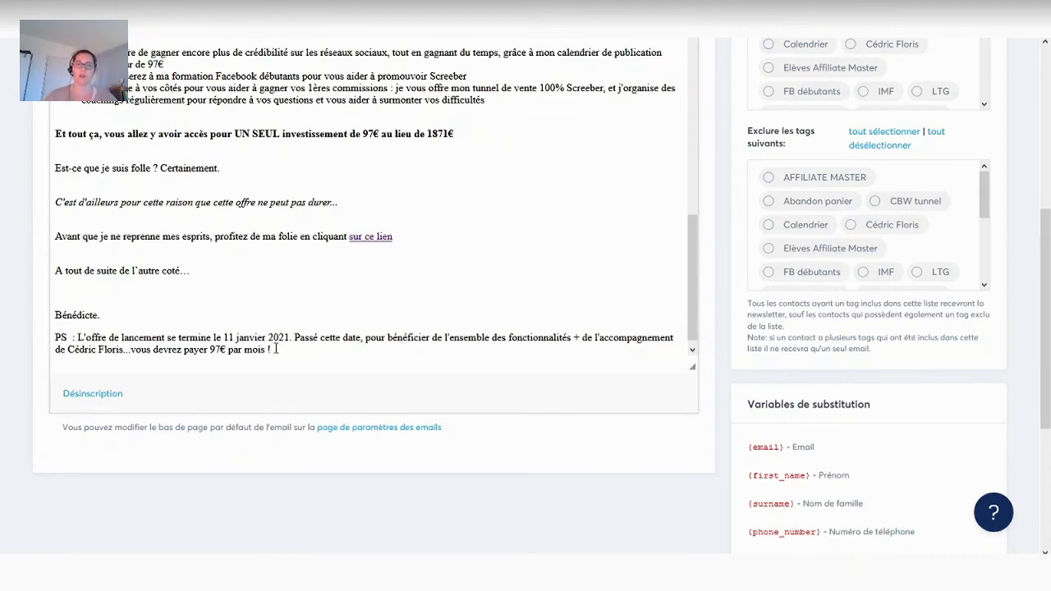
pyautogui.moveTo(276, 349); pyautogui.dragTo(134, 358)
pyautogui.scroll(2, 980, 349)
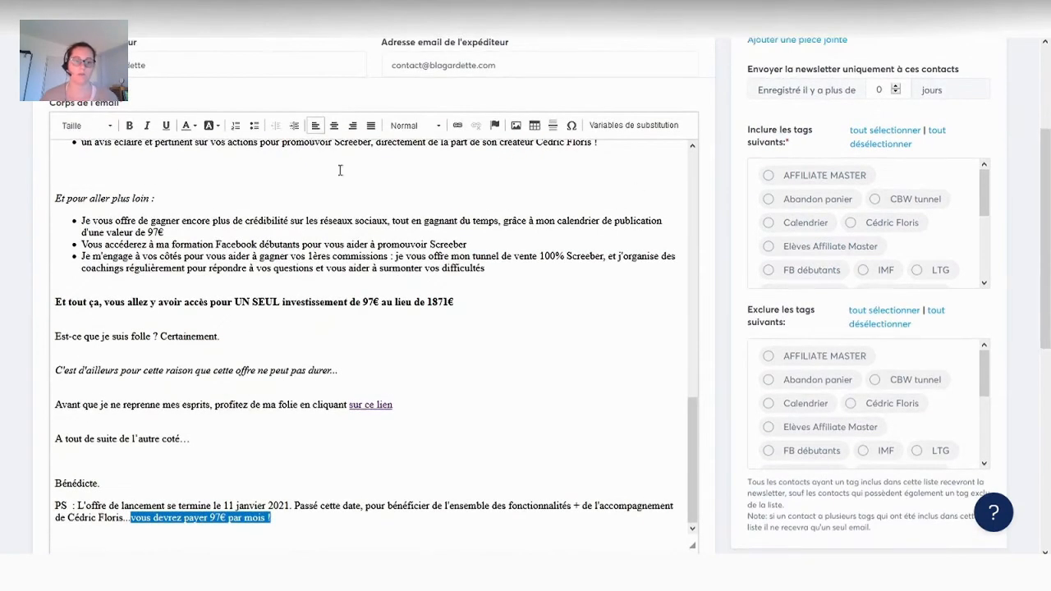
pyautogui.click(128, 128)
pyautogui.click(319, 520)
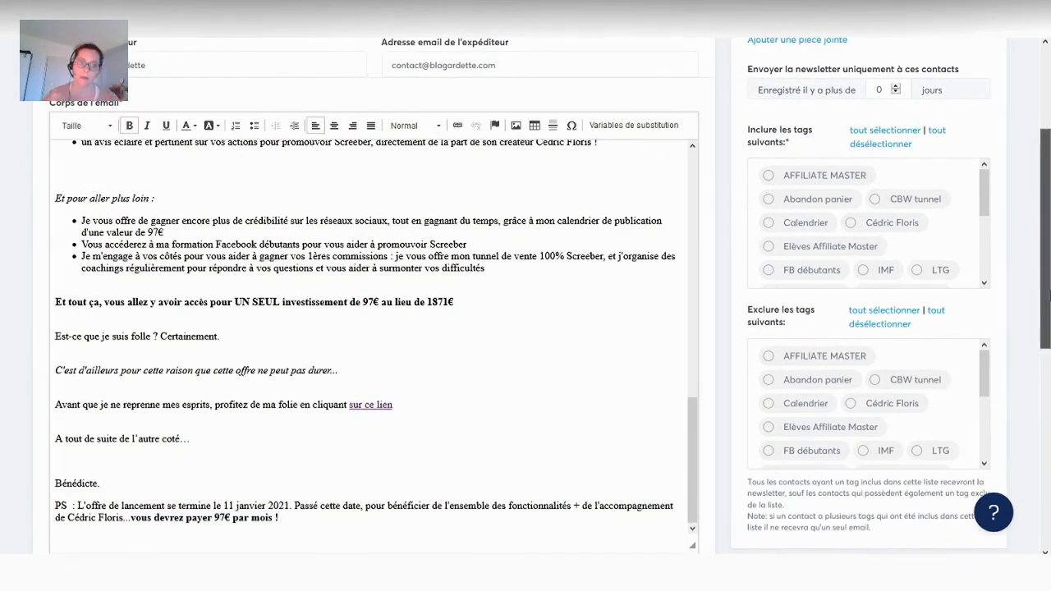
# Step: Save the newsletter and review its subject and email body on the Planifier page
pyautogui.scroll(-2, 1047, 345)
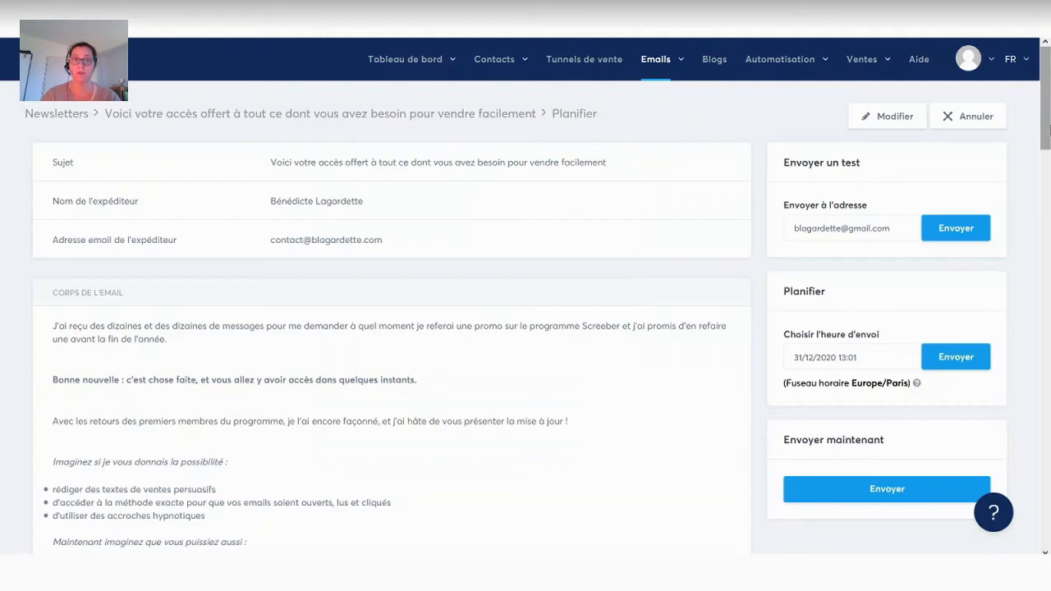
pyautogui.scroll(-2, 525, 329)
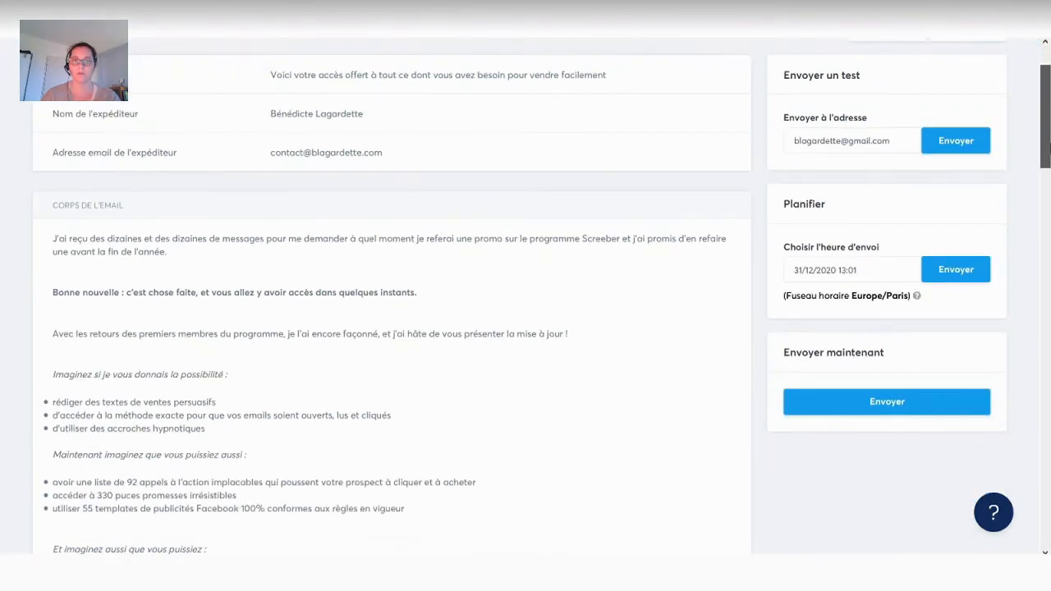
pyautogui.scroll(-5, 525, 328)
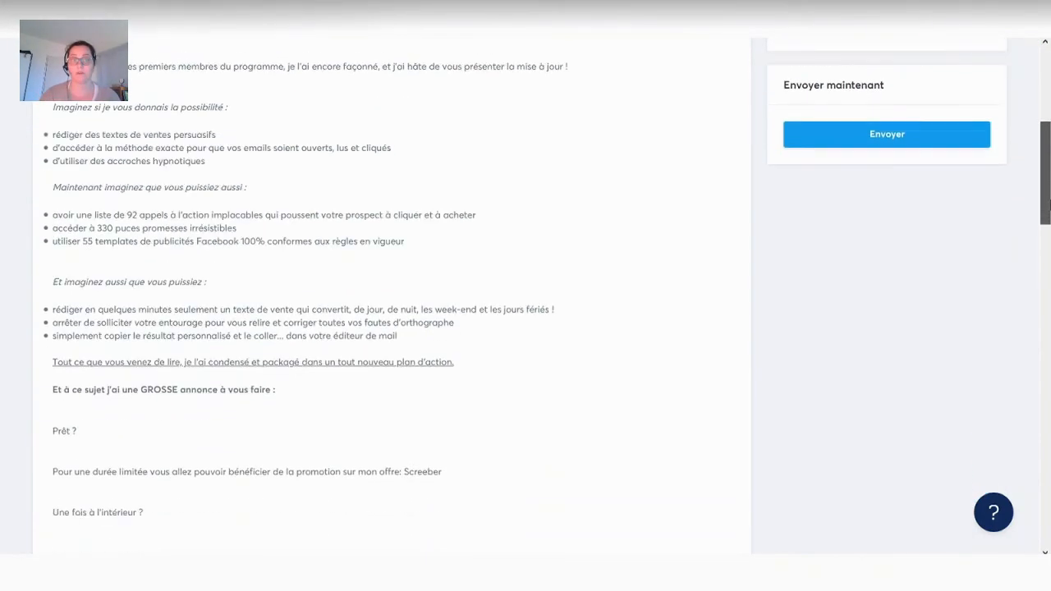
pyautogui.moveTo(1048, 217)
pyautogui.mouseDown()
pyautogui.moveTo(1048, 379)
pyautogui.moveTo(1048, 146)
pyautogui.mouseUp()
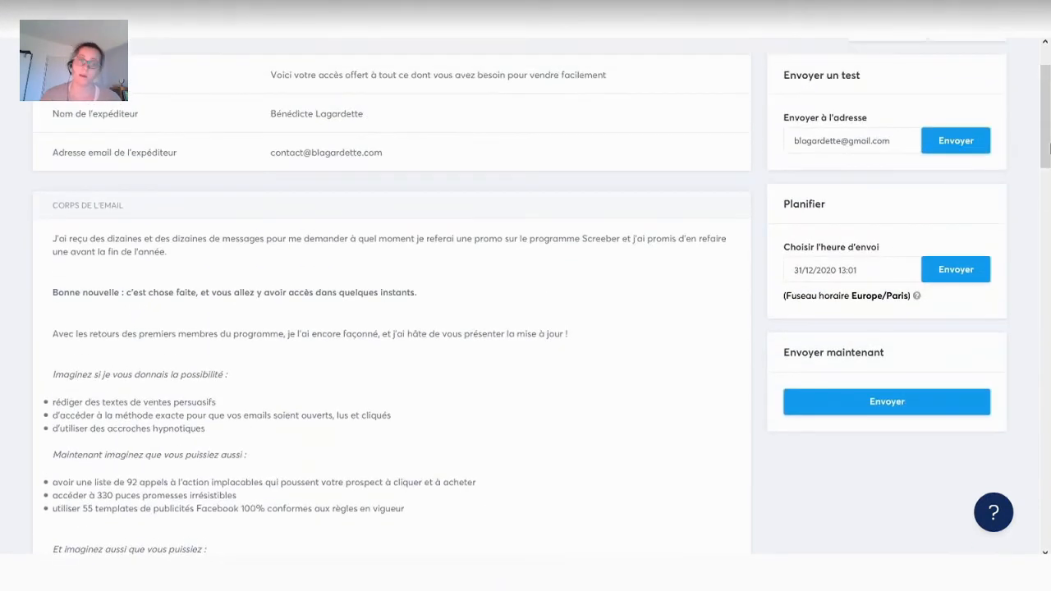
# Step: Schedule the newsletter to be sent on 31/12/2020 at 17:00 and confirm the sending
pyautogui.click(833, 276)
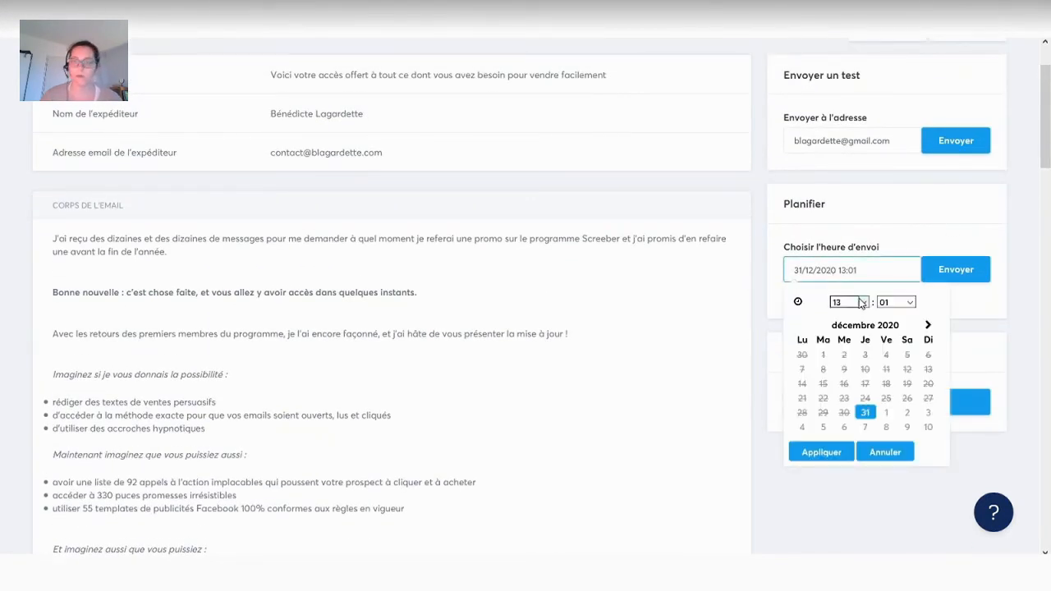
pyautogui.click(860, 301)
pyautogui.scroll(-2, 845, 205)
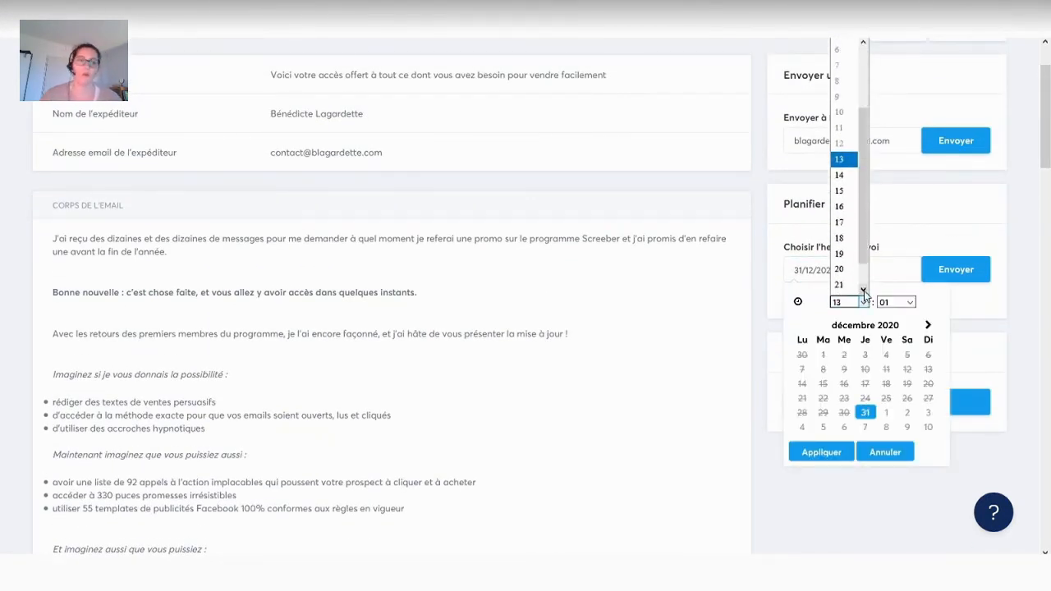
pyautogui.click(841, 229)
pyautogui.click(910, 303)
pyautogui.click(888, 43)
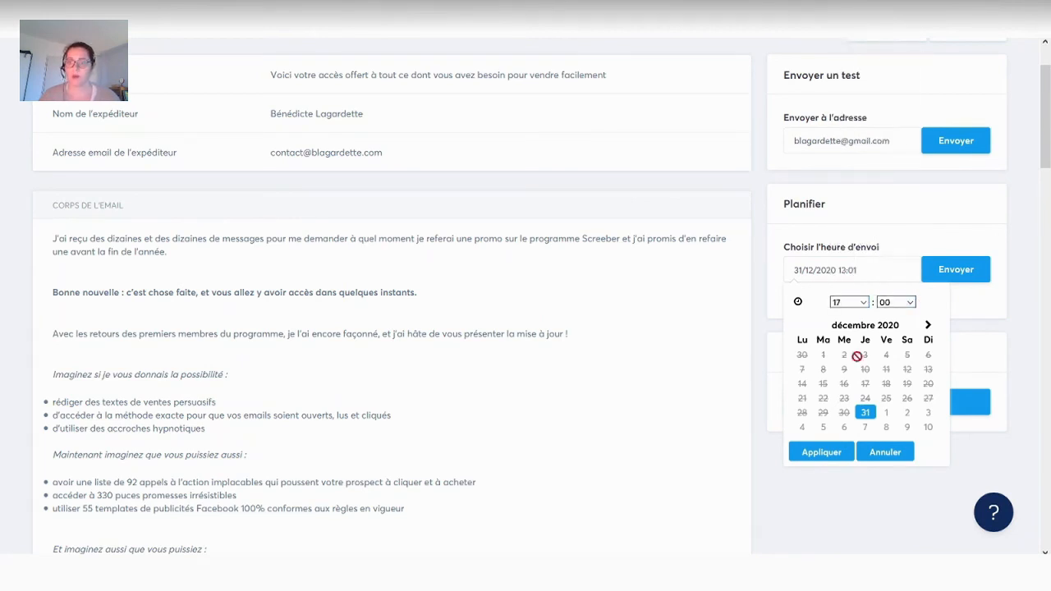
pyautogui.click(821, 451)
pyautogui.click(946, 271)
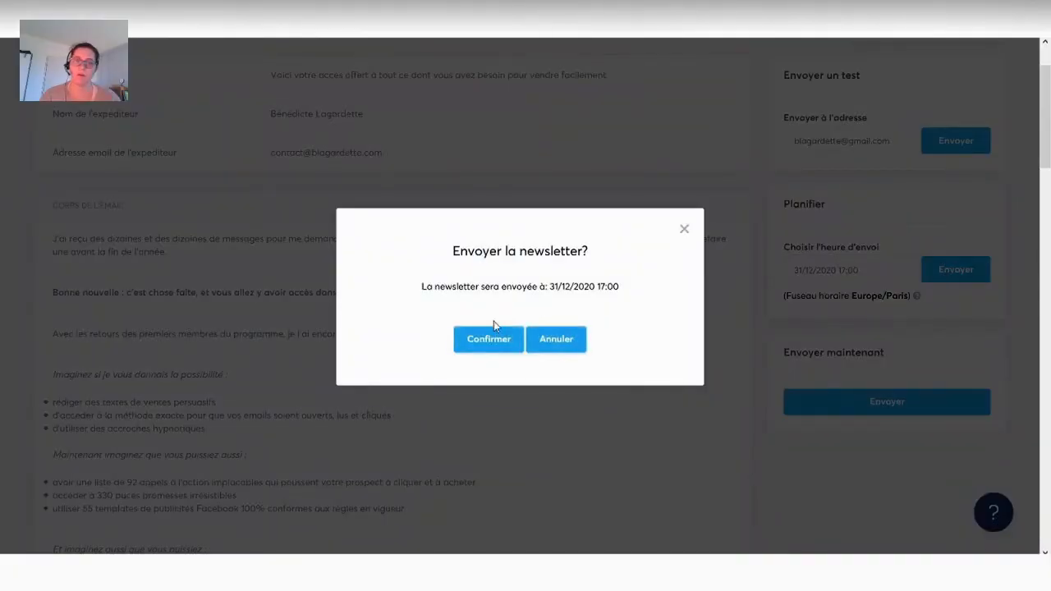
pyautogui.click(485, 348)
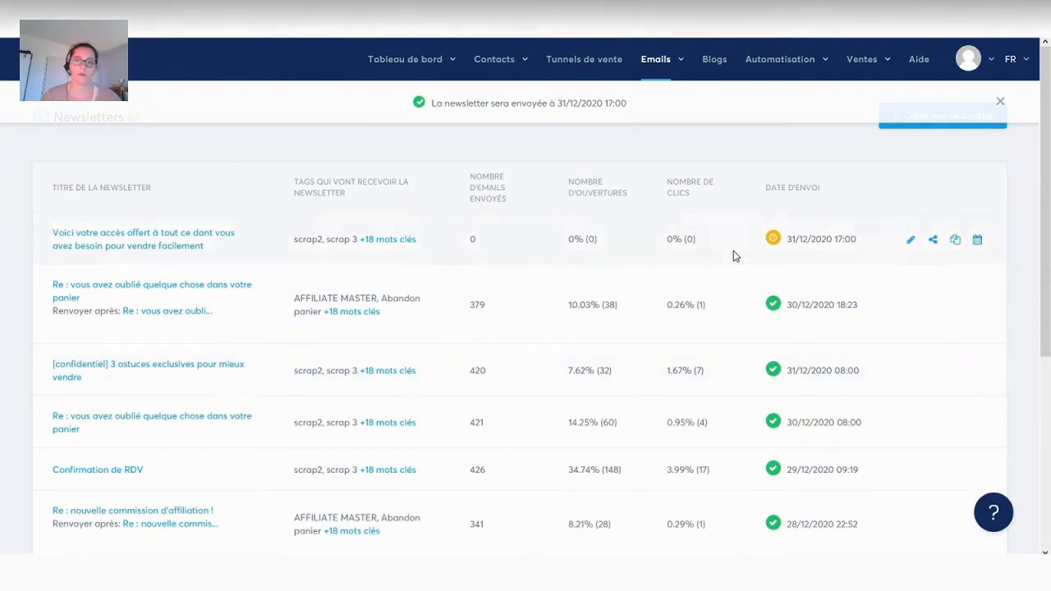
# Step: Open the Screeber email campaign and examine its steps, delays and email statistics
pyautogui.moveTo(649, 74)
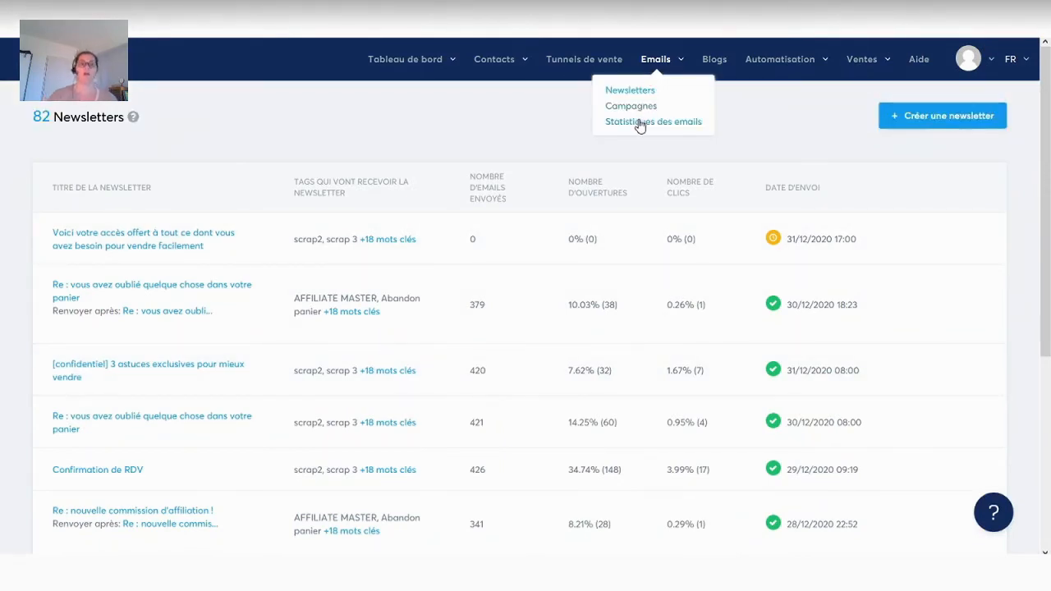
pyautogui.click(631, 106)
pyautogui.click(74, 226)
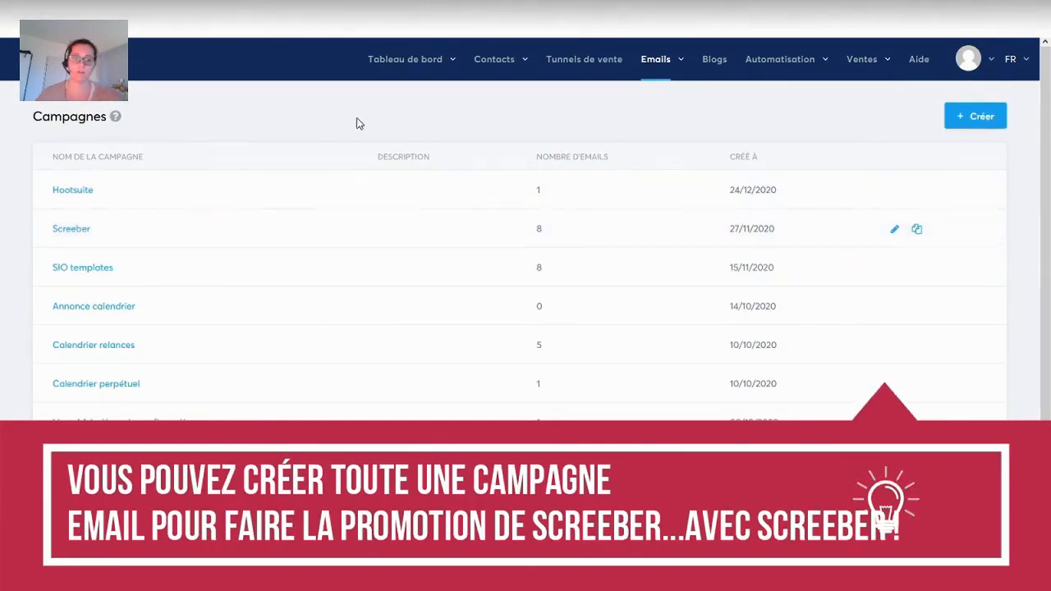
pyautogui.scroll(-1, 826, 174)
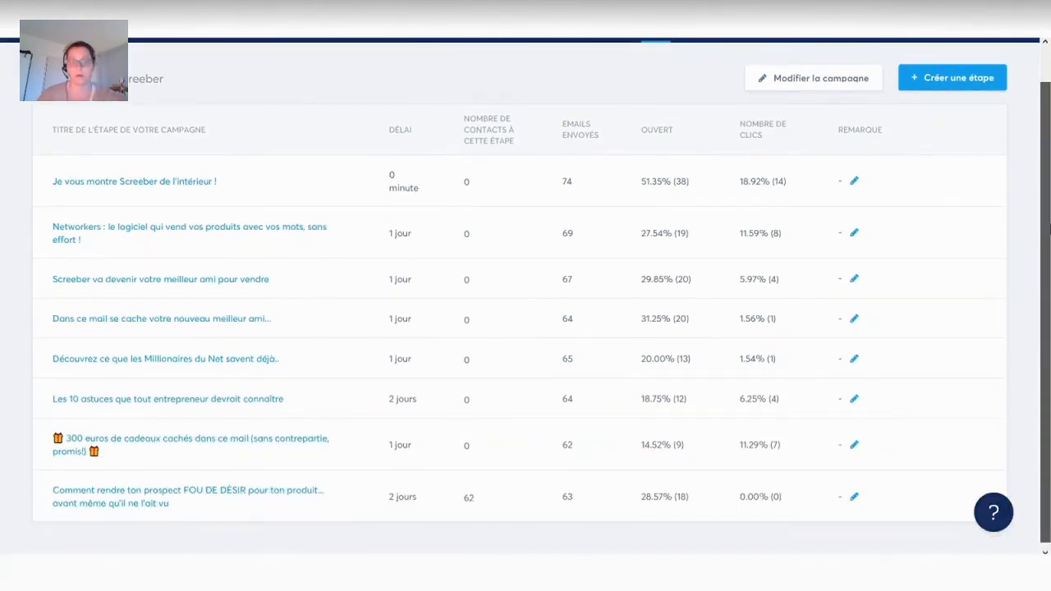
pyautogui.scroll(1, 525, 290)
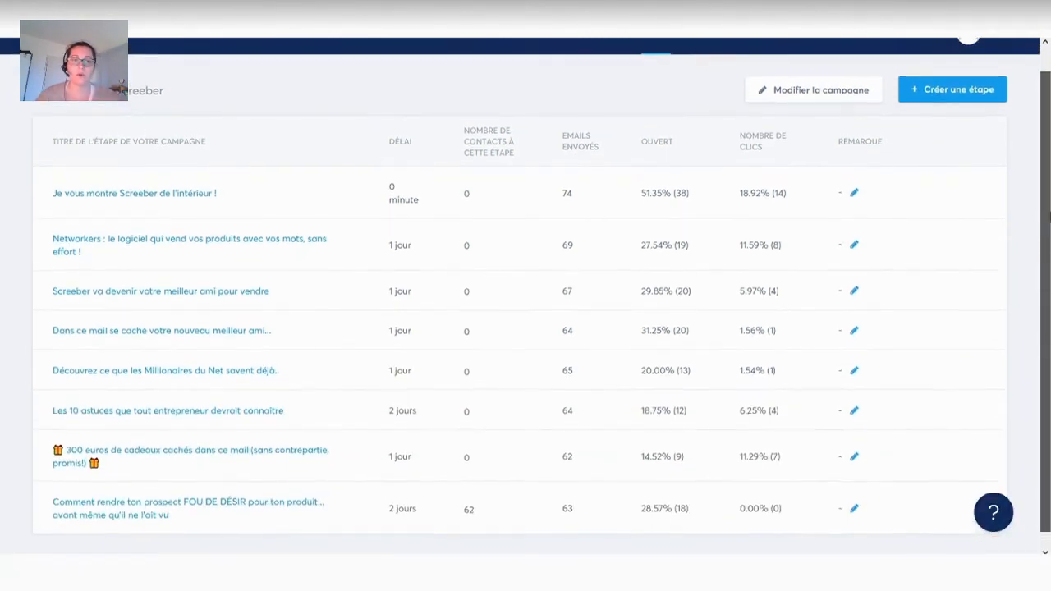